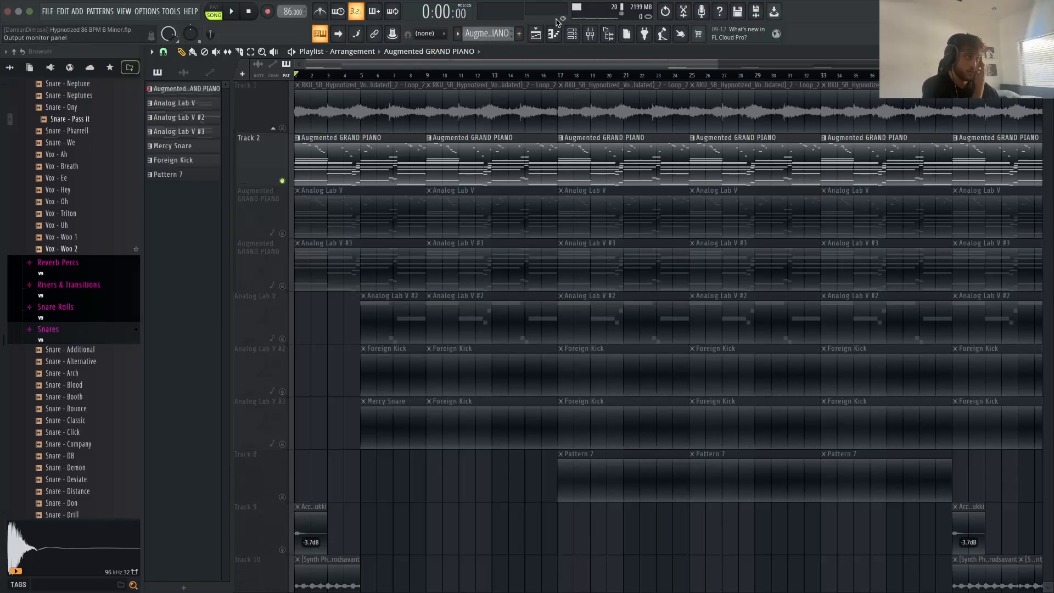
Step: Open the Augmented GRAND PIANO instrument from the channel rack and reposition its window so the whole interface is visible
{"action": "left_click", "coordinate": [571, 34]}
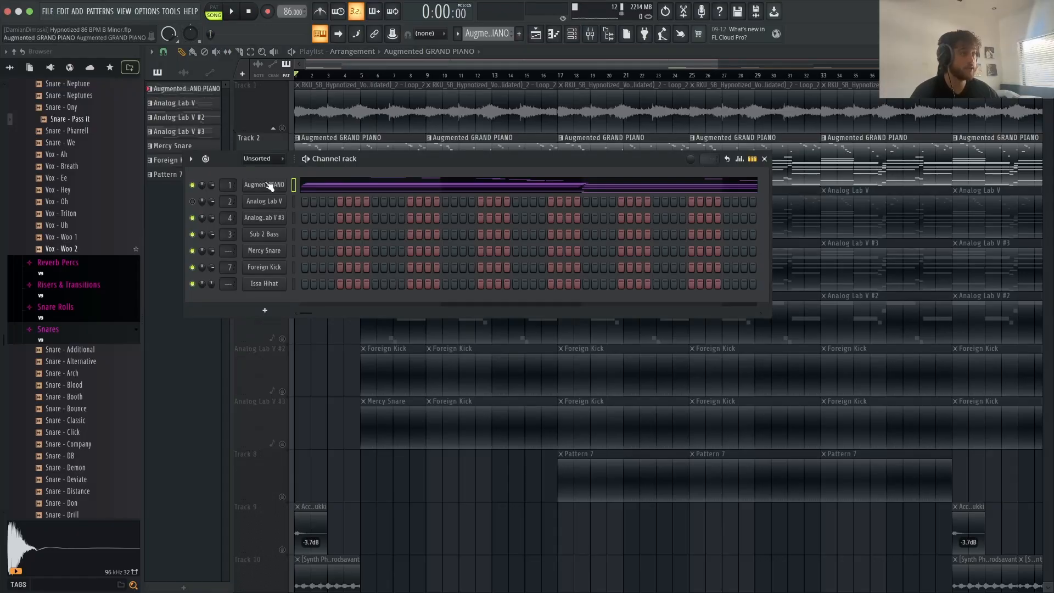
{"action": "left_click", "coordinate": [266, 185]}
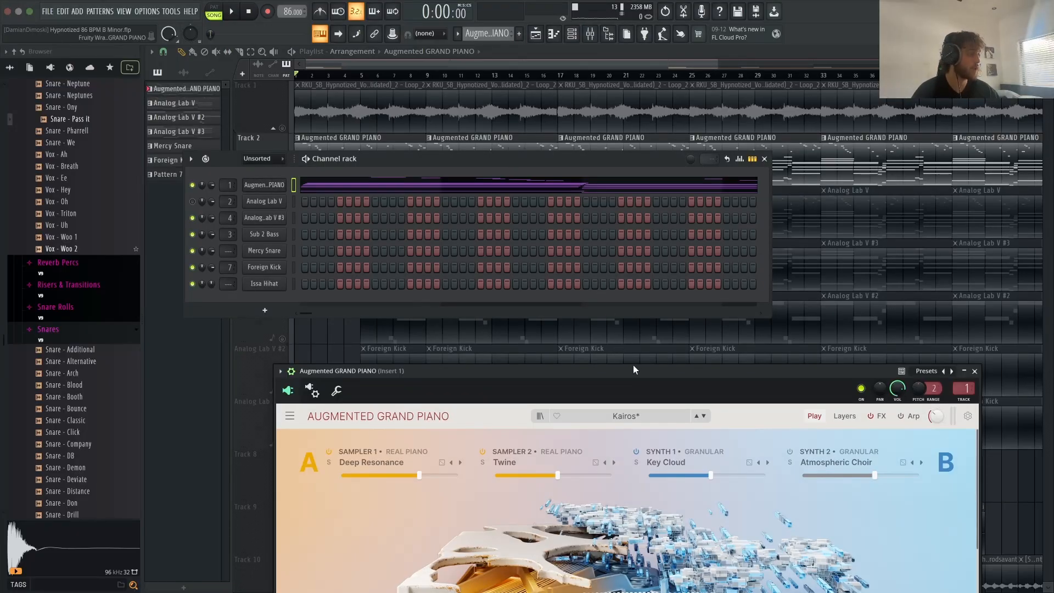
{"action": "left_click_drag", "start_coordinate": [632, 368], "coordinate": [512, 249]}
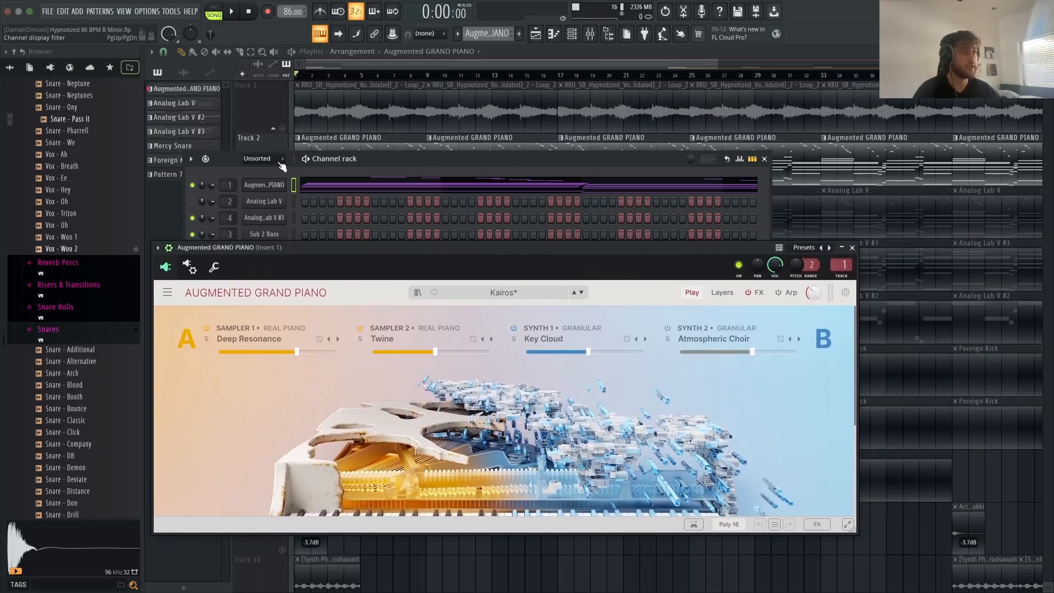
Step: Show the Augmented GRAND PIANO channel's notes in the piano roll and close the instrument window covering them
{"action": "right_click", "coordinate": [282, 181]}
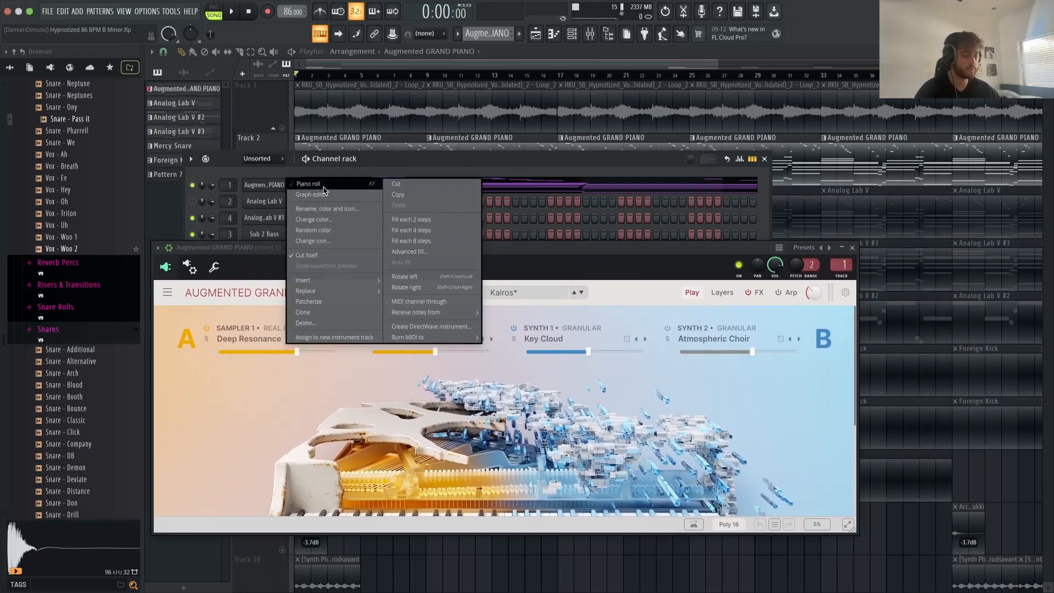
{"action": "key", "text": "Escape"}
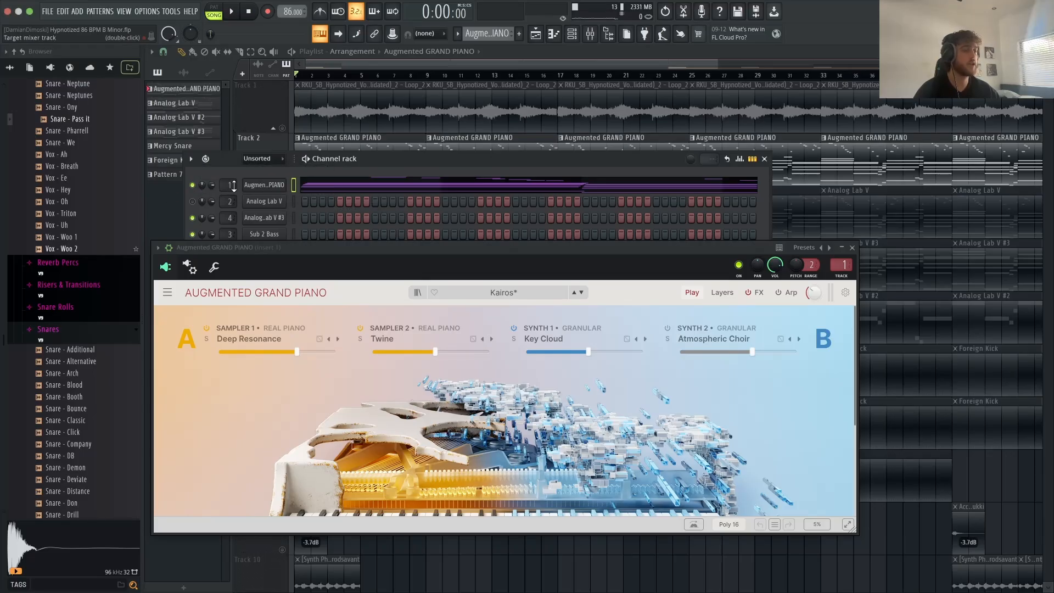
{"action": "right_click", "coordinate": [284, 182]}
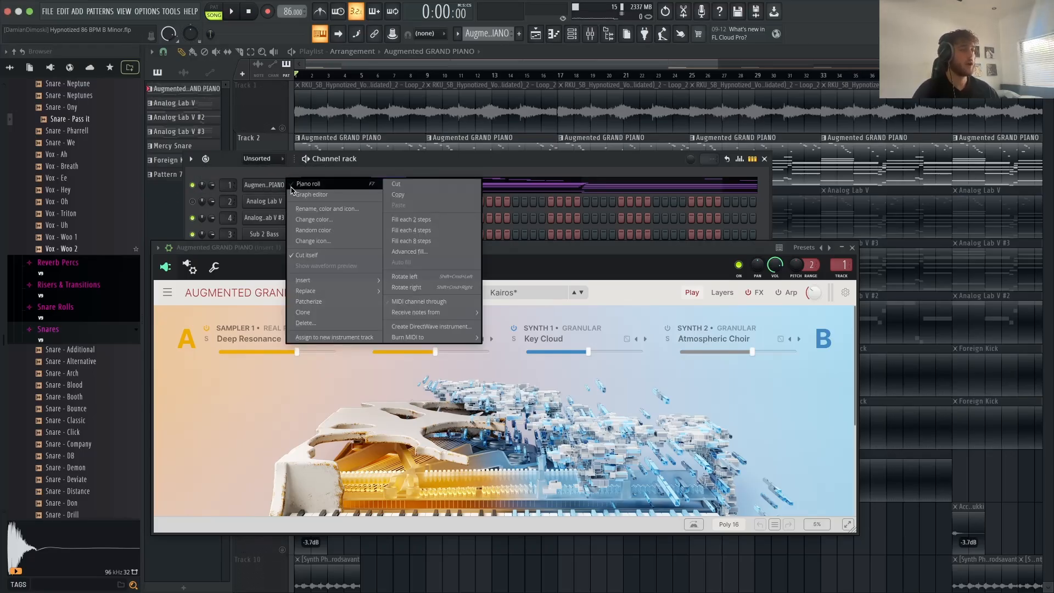
{"action": "left_click", "coordinate": [291, 185]}
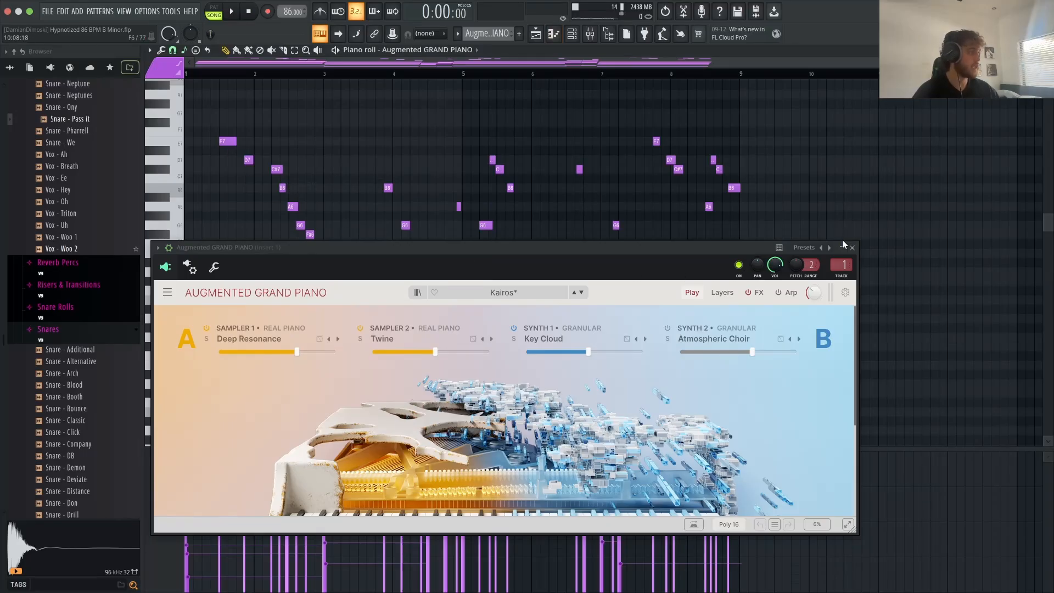
{"action": "left_click", "coordinate": [844, 246]}
{"action": "scroll", "coordinate": [470, 228], "scroll_direction": "down", "scroll_amount": 2}
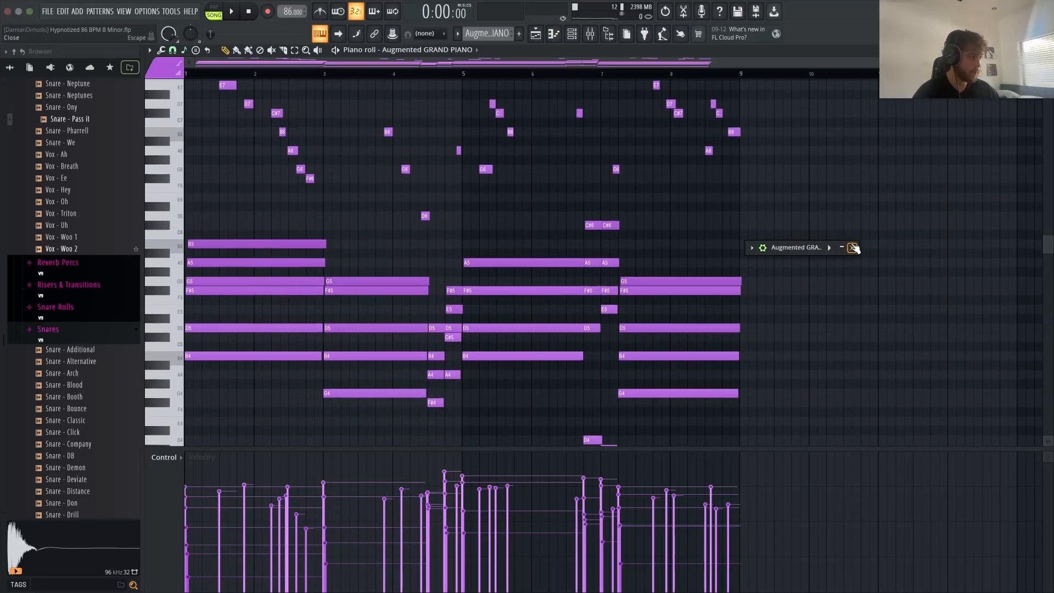
{"action": "left_click", "coordinate": [853, 247]}
{"action": "scroll", "coordinate": [536, 280], "scroll_direction": "down", "scroll_amount": 5}
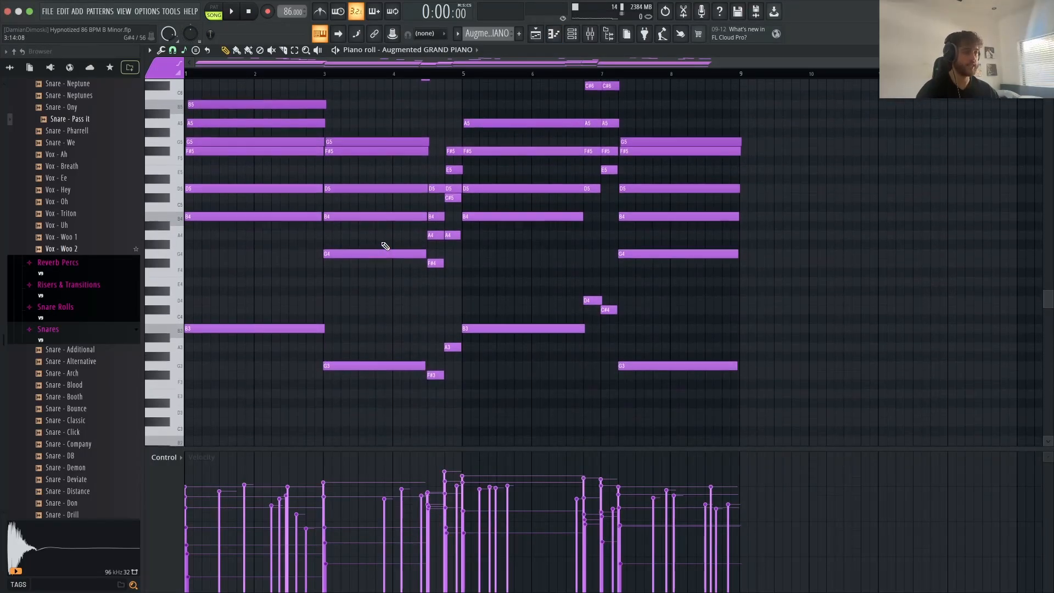
Step: Review the piano chords and melody notes, and play them briefly from the middle of bar 4
{"action": "scroll", "coordinate": [323, 209], "scroll_direction": "up", "scroll_amount": 8}
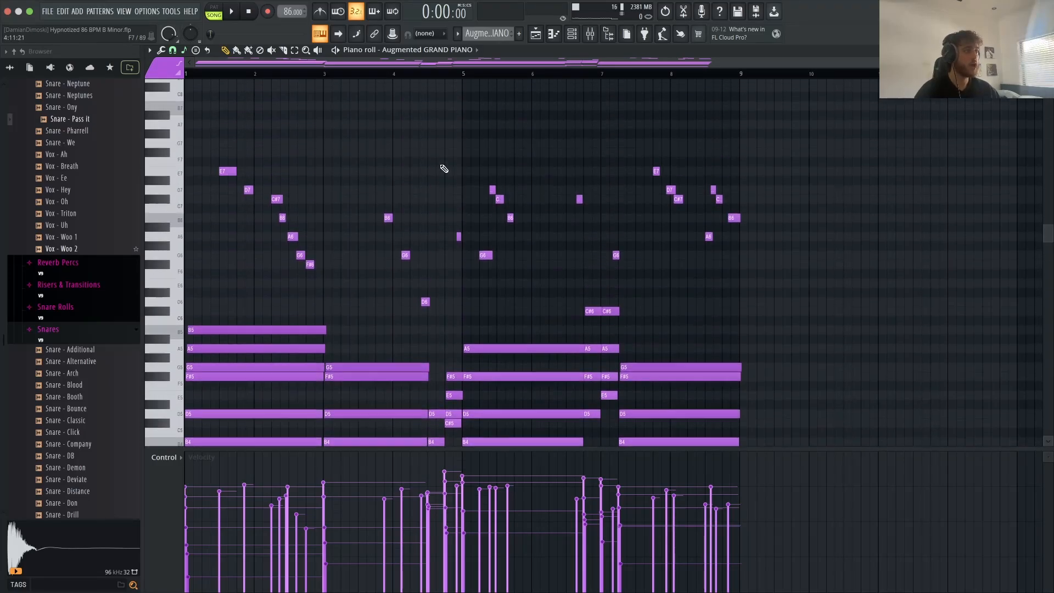
{"action": "scroll", "coordinate": [444, 168], "scroll_direction": "down", "scroll_amount": 3}
{"action": "left_click", "coordinate": [431, 77]}
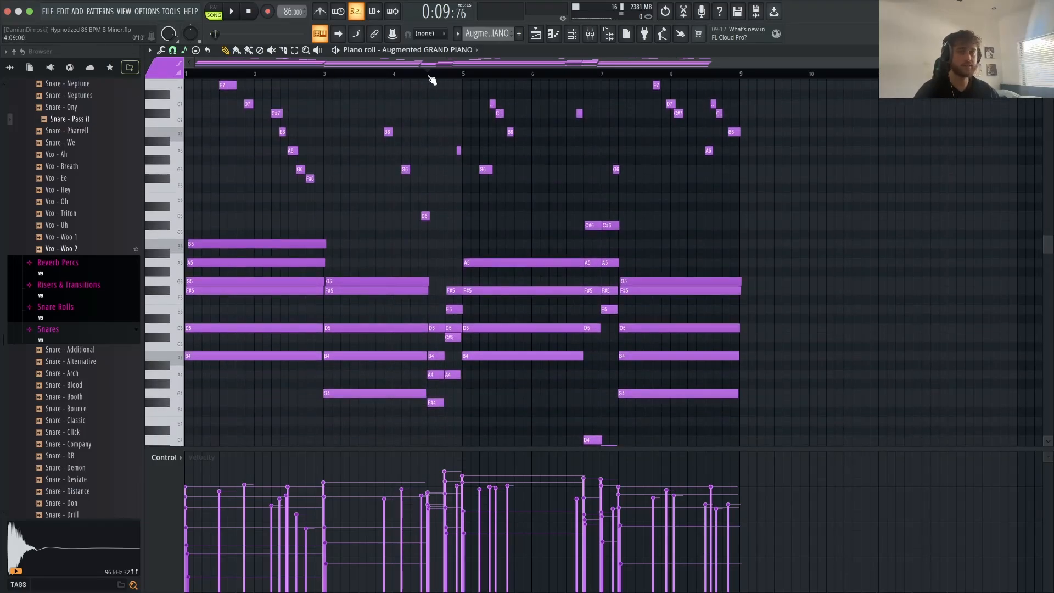
{"action": "scroll", "coordinate": [431, 80], "scroll_direction": "down", "scroll_amount": 2}
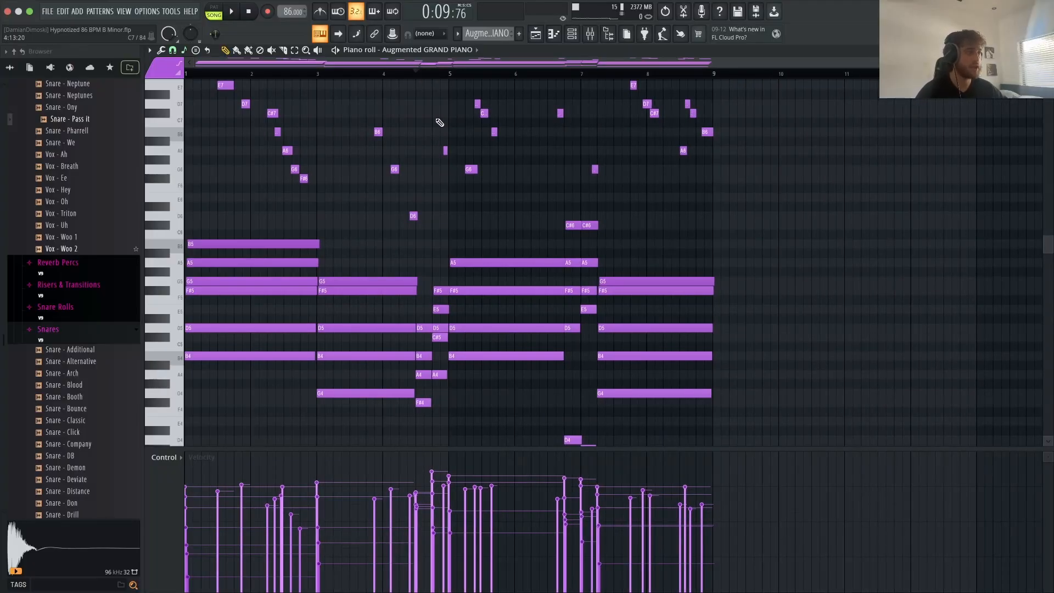
{"action": "mouse_move", "coordinate": [418, 77]}
{"action": "left_mouse_down"}
{"action": "mouse_move", "coordinate": [405, 82]}
{"action": "mouse_move", "coordinate": [423, 82]}
{"action": "left_mouse_up"}
{"action": "key", "text": "space"}
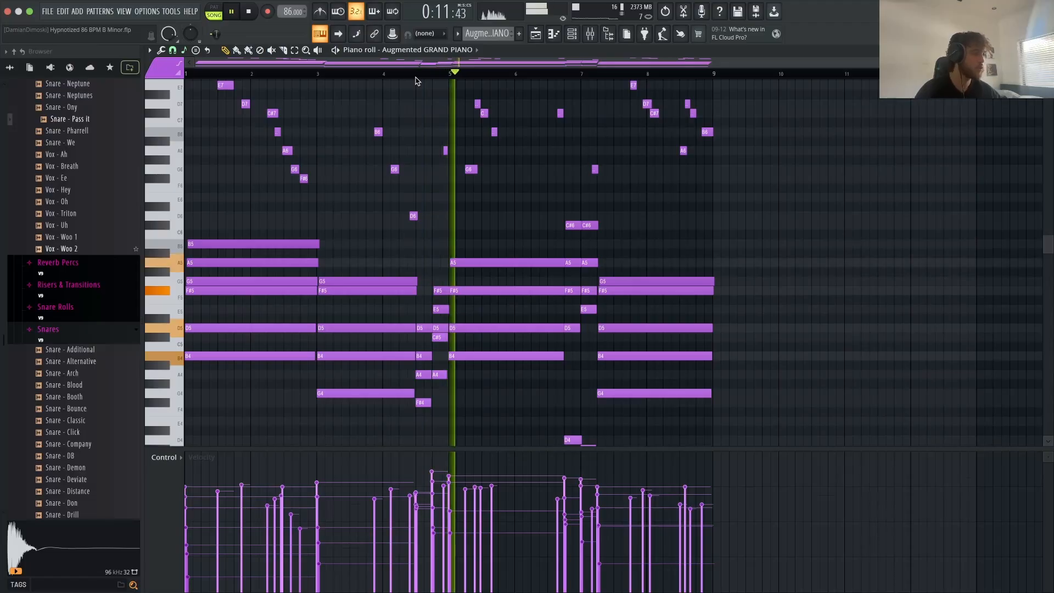
{"action": "key", "text": "space"}
Step: Select the long chord notes beneath the melody across the pattern and clear the selection
{"action": "scroll", "coordinate": [797, 440], "scroll_direction": "down", "scroll_amount": 5}
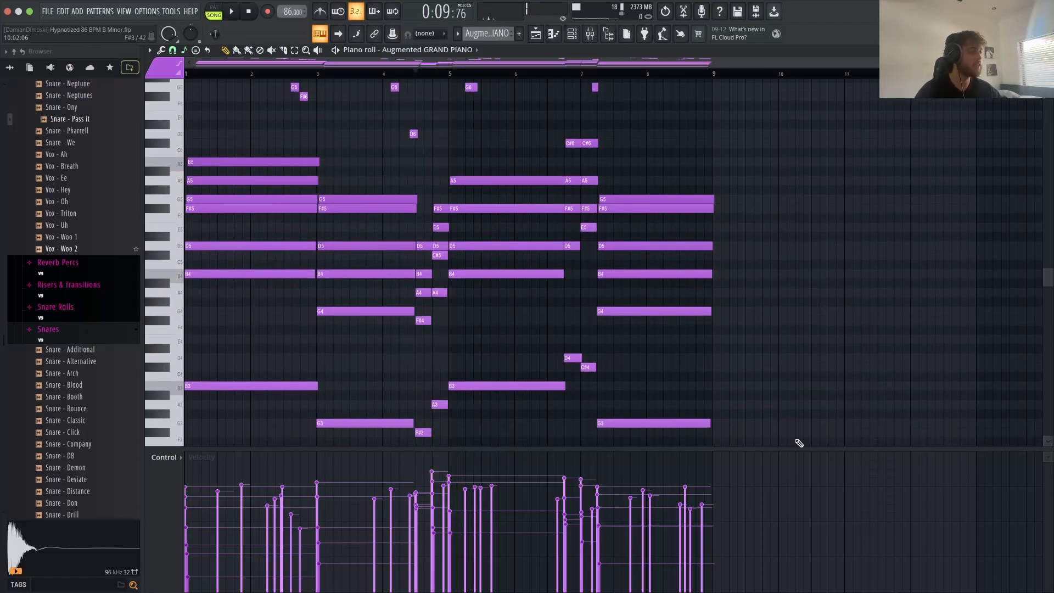
{"action": "left_click_drag", "start_coordinate": [735, 435], "coordinate": [204, 141]}
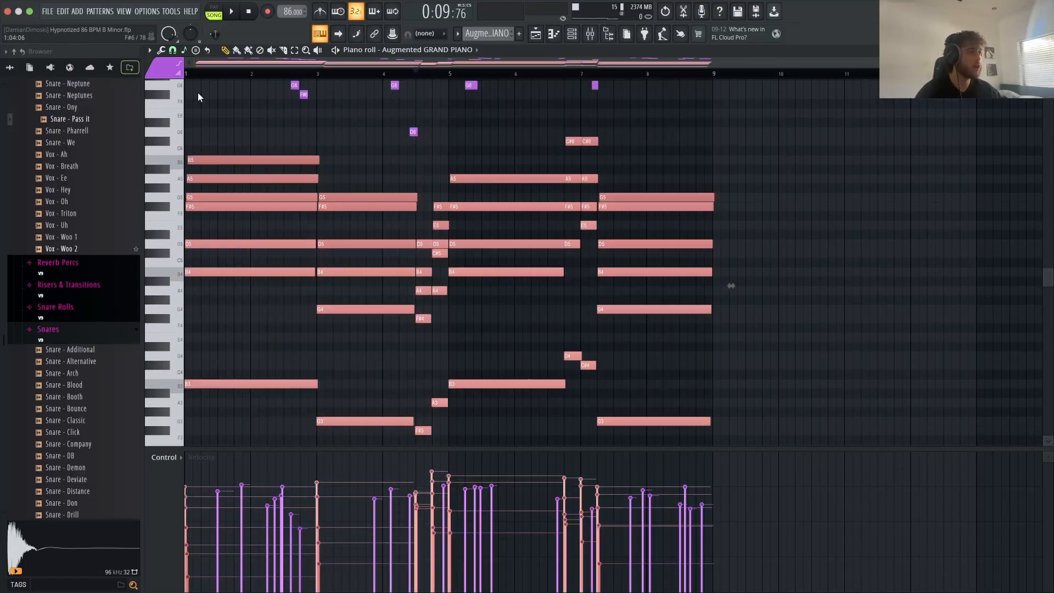
{"action": "scroll", "coordinate": [199, 94], "scroll_direction": "up", "scroll_amount": 6}
{"action": "left_click", "coordinate": [210, 156], "text": "super"}
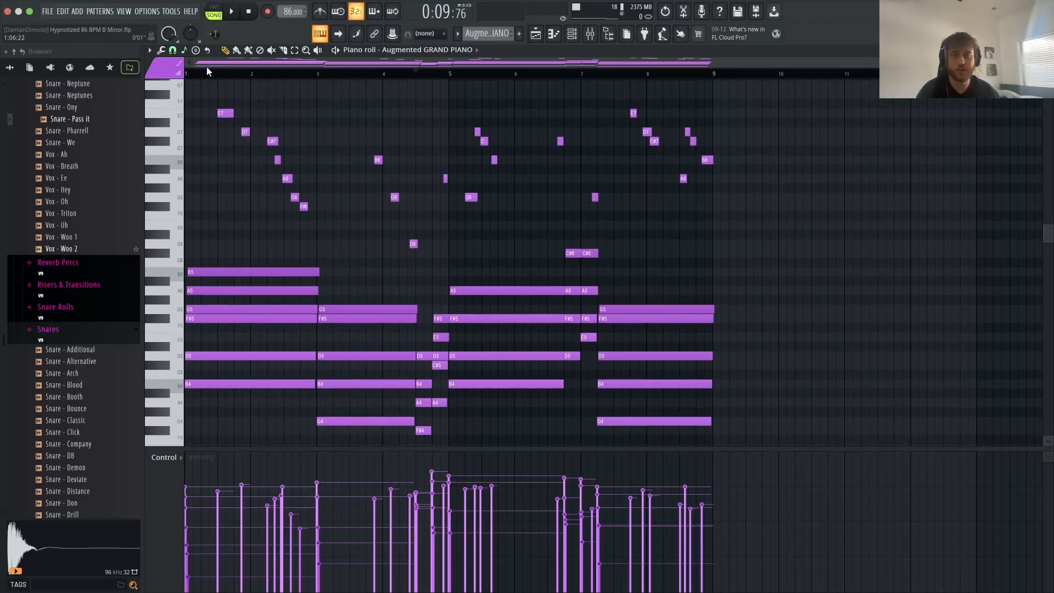
Step: Play the piano pattern from its beginning and stop playback
{"action": "left_click", "coordinate": [209, 73]}
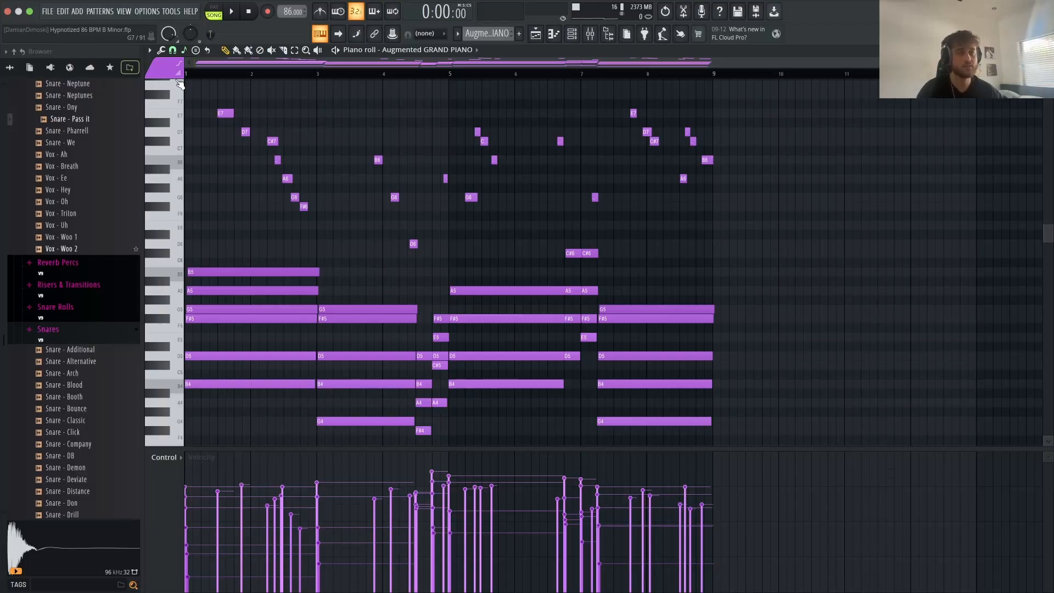
{"action": "key", "text": "space"}
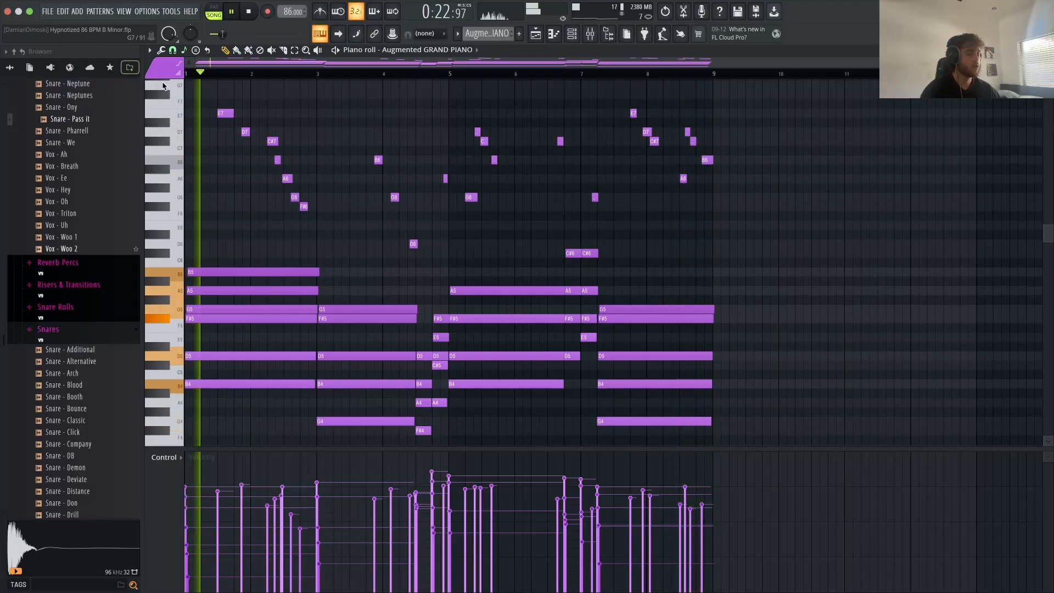
{"action": "key", "text": "space"}
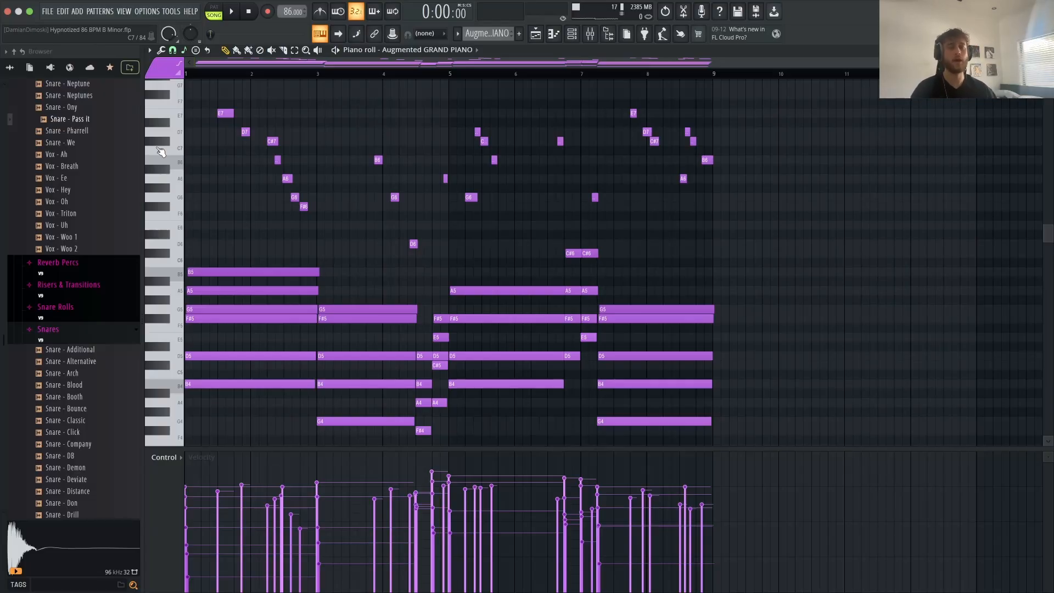
{"action": "scroll", "coordinate": [265, 181], "scroll_direction": "up", "scroll_amount": 5}
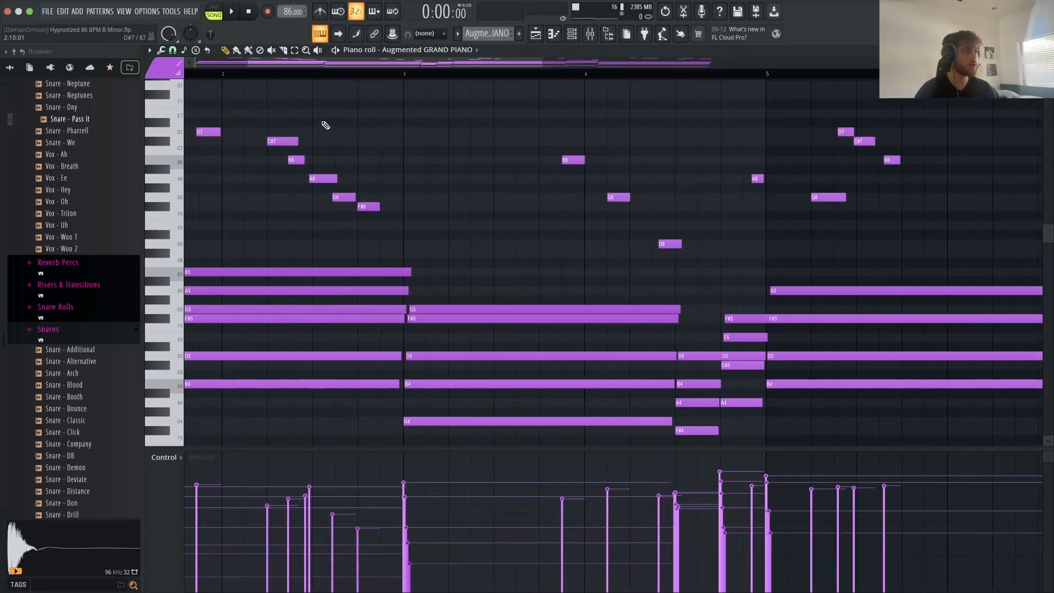
{"action": "scroll", "coordinate": [323, 125], "scroll_direction": "down", "scroll_amount": 3}
{"action": "left_click_drag", "start_coordinate": [291, 65], "coordinate": [230, 65]}
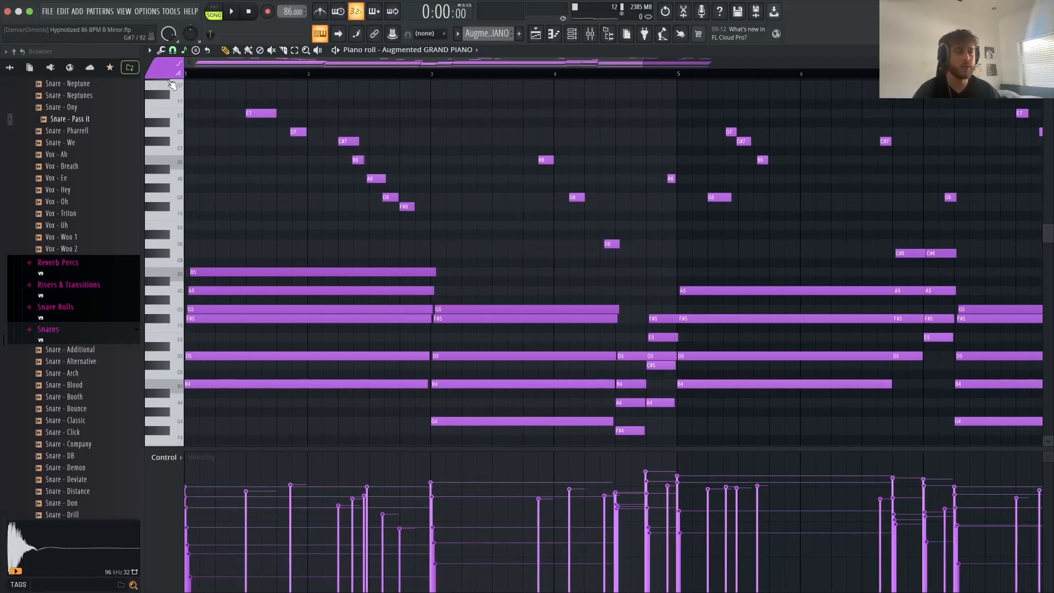
{"action": "scroll", "coordinate": [211, 101], "scroll_direction": "down", "scroll_amount": 2}
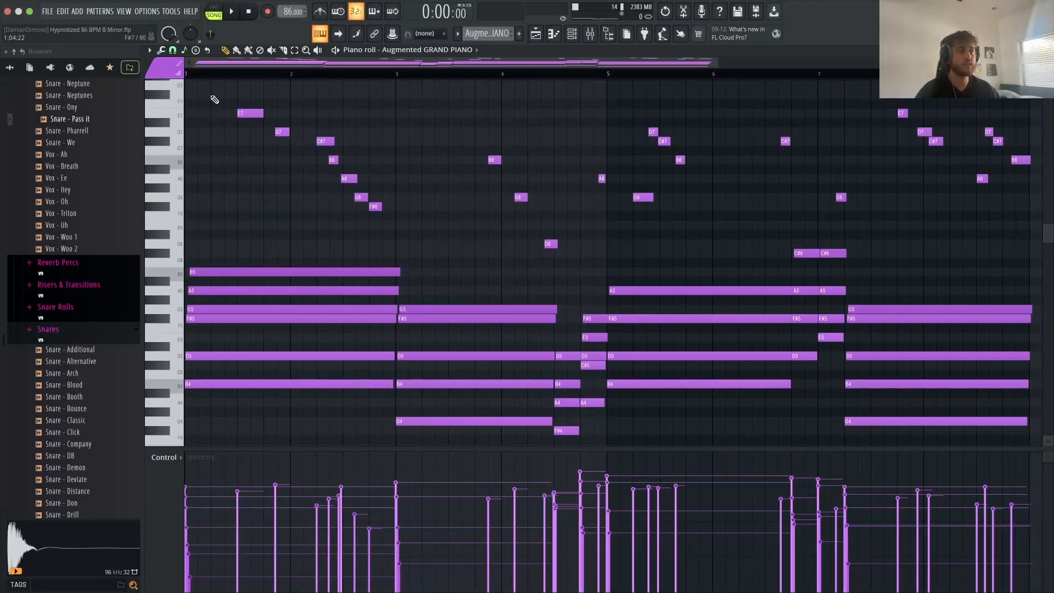
{"action": "scroll", "coordinate": [214, 99], "scroll_direction": "down", "scroll_amount": 4}
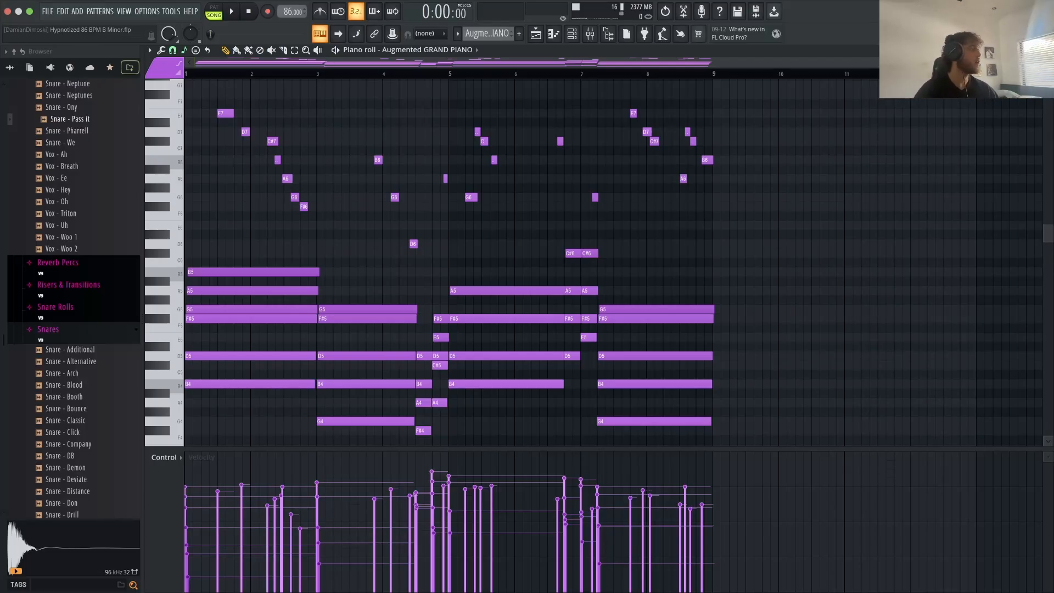
Step: Close the piano roll and display the mixer with the piano's Insert 1 effects
{"action": "left_click", "coordinate": [1047, 50]}
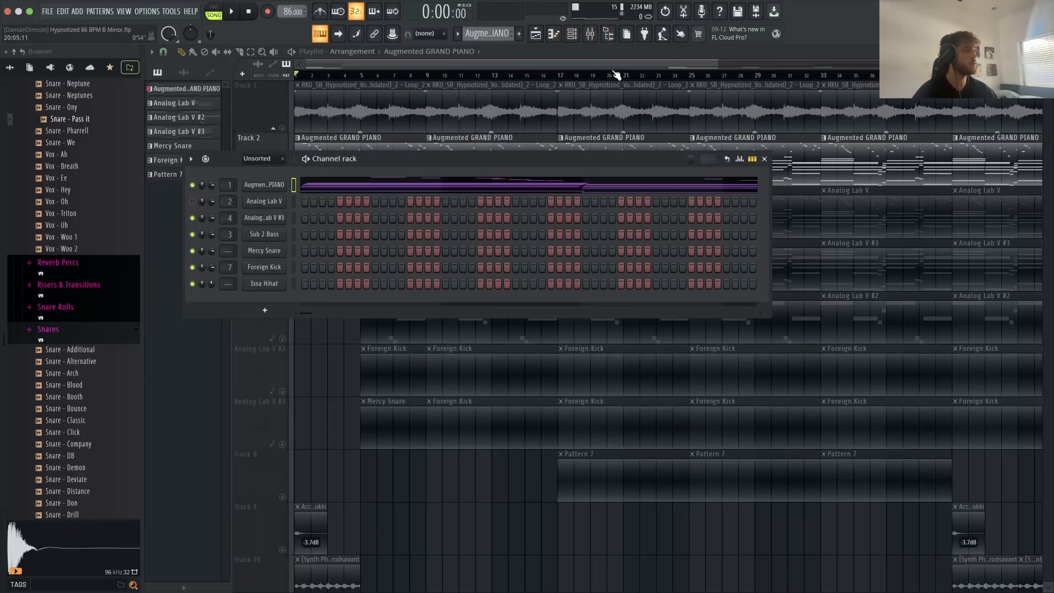
{"action": "left_click", "coordinate": [589, 34]}
{"action": "left_click", "coordinate": [636, 135]}
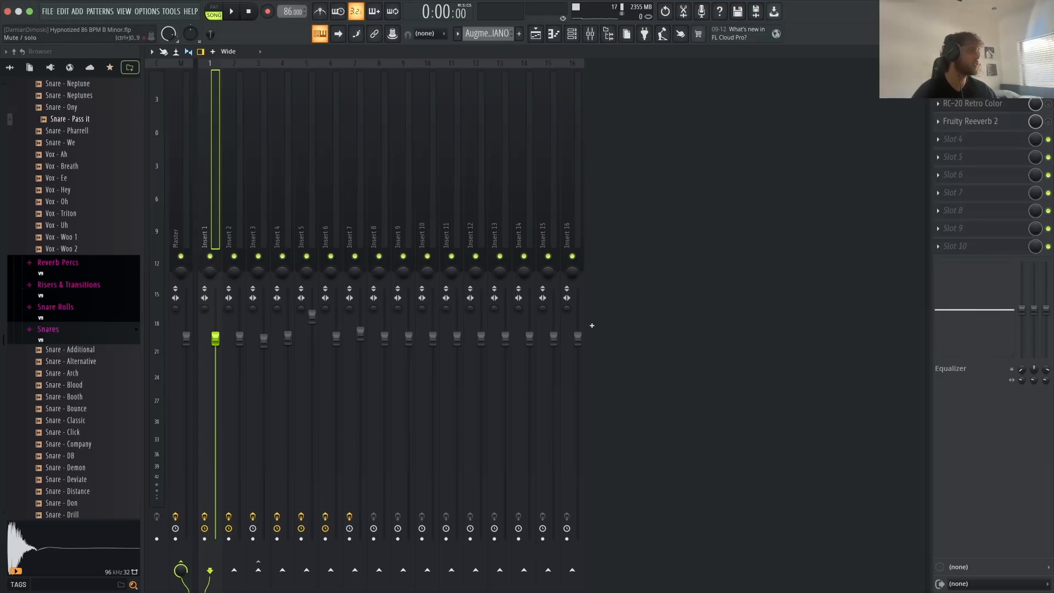
Step: Open Fruity Parametric EQ 2 on Insert 1, play the piano through it, and put the EQ window away
{"action": "left_click", "coordinate": [965, 86]}
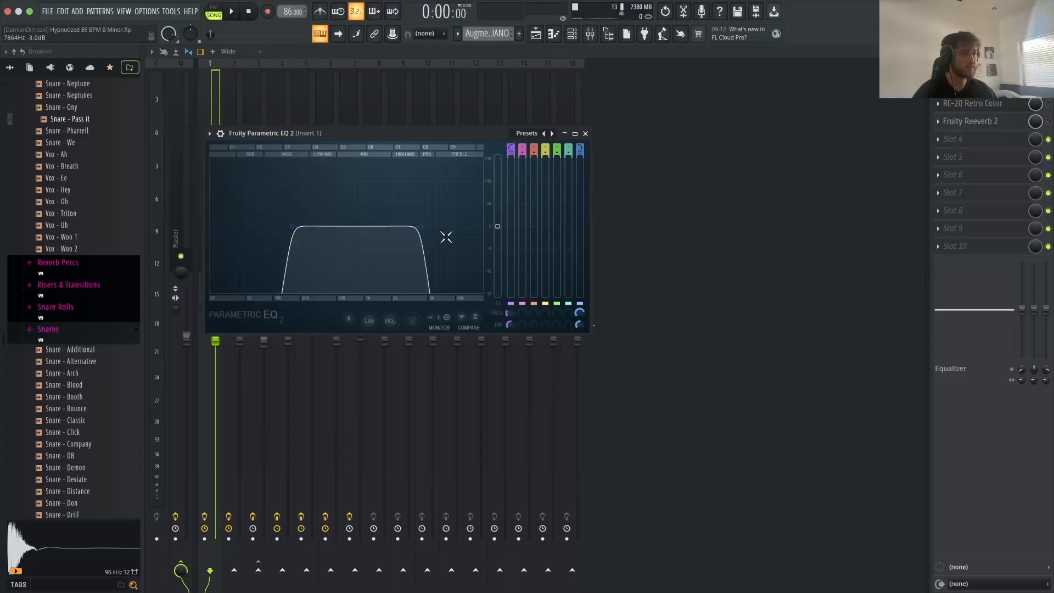
{"action": "key", "text": "space"}
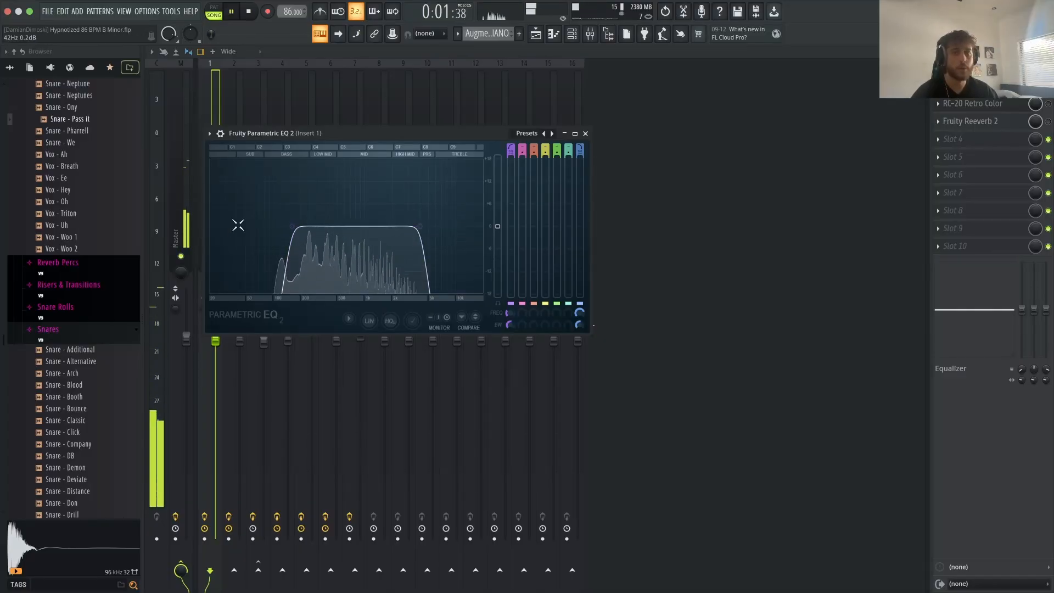
{"action": "key", "text": "space"}
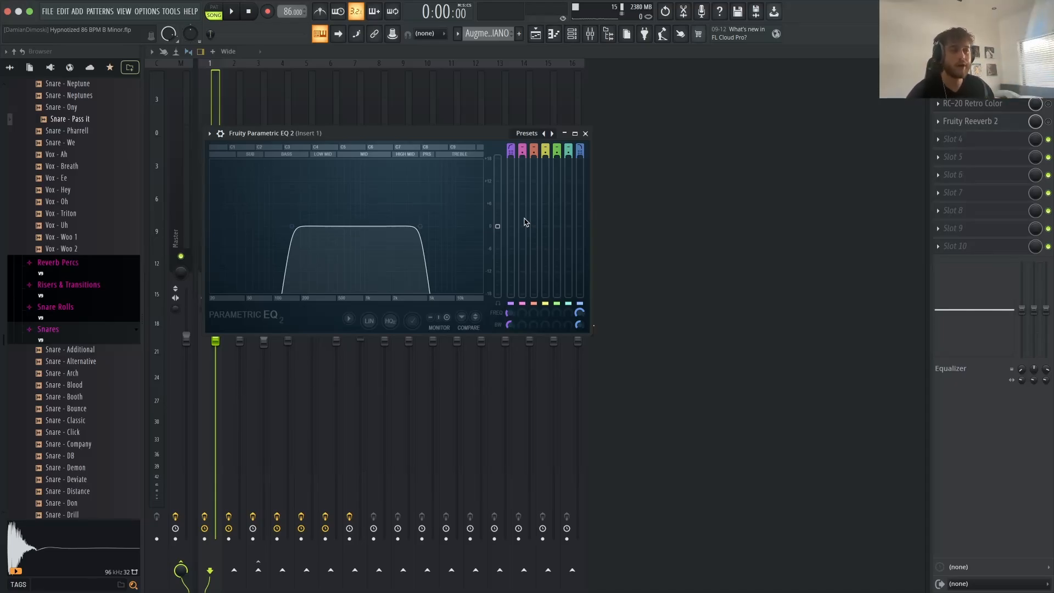
{"action": "key", "text": "space"}
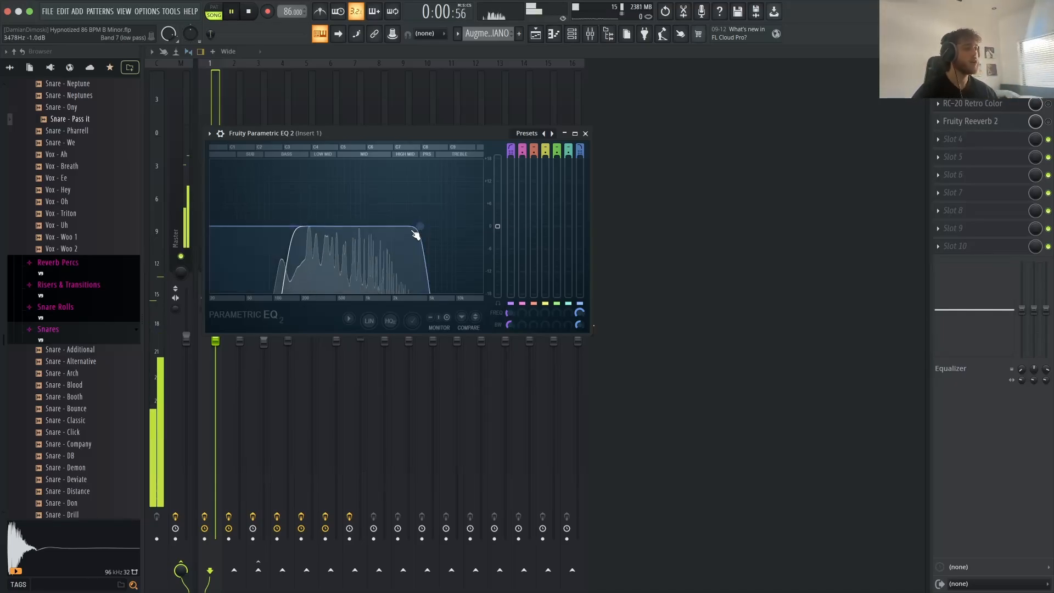
{"action": "left_click", "coordinate": [565, 134]}
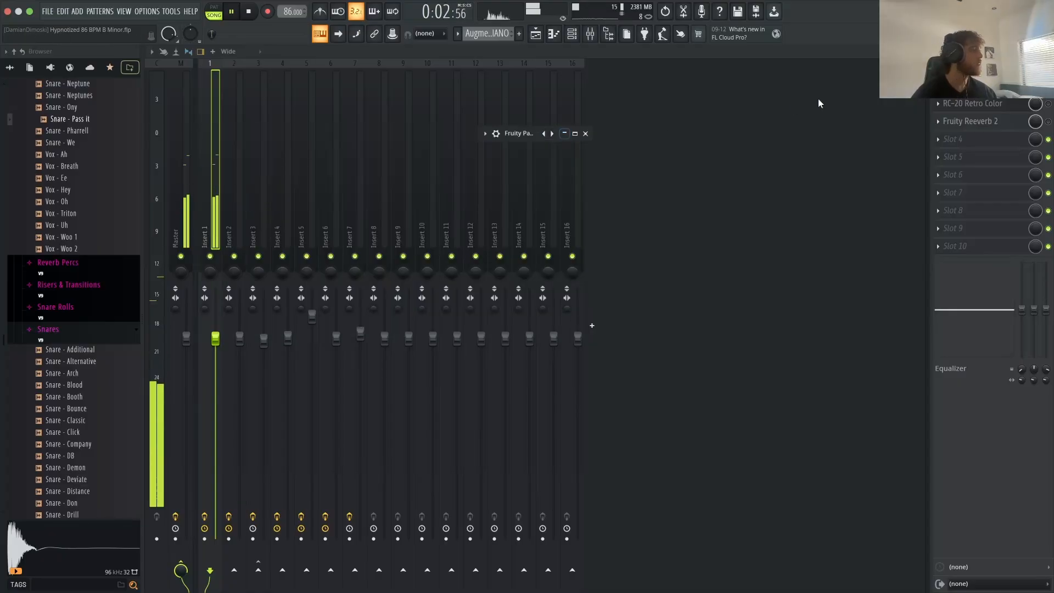
{"action": "key", "text": "space"}
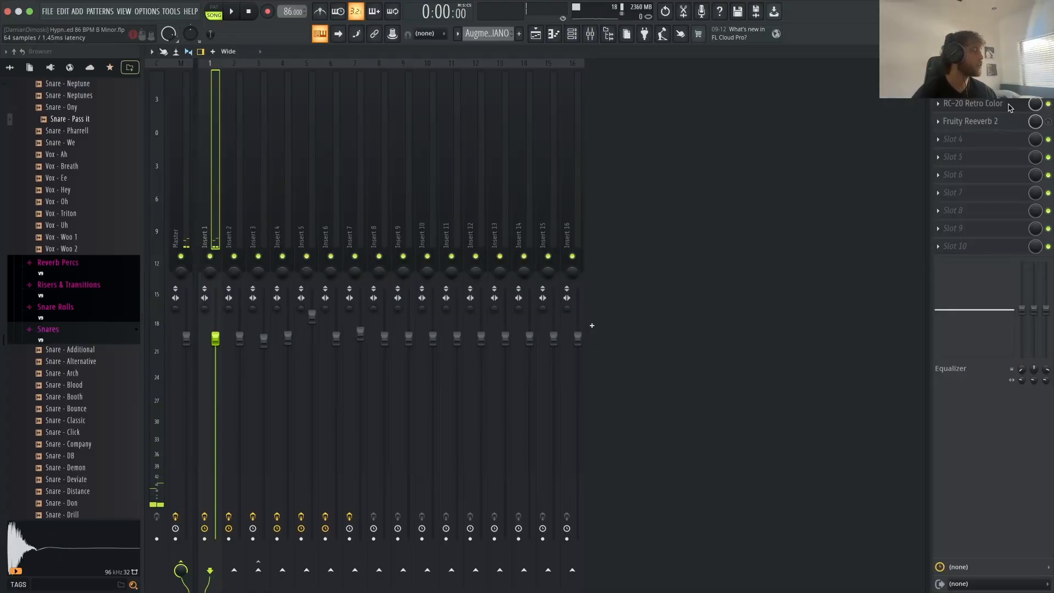
Step: Open RC-20 Retro Color on Insert 1, move its window clear of the channel strip, and play the piano through it
{"action": "left_click", "coordinate": [972, 103]}
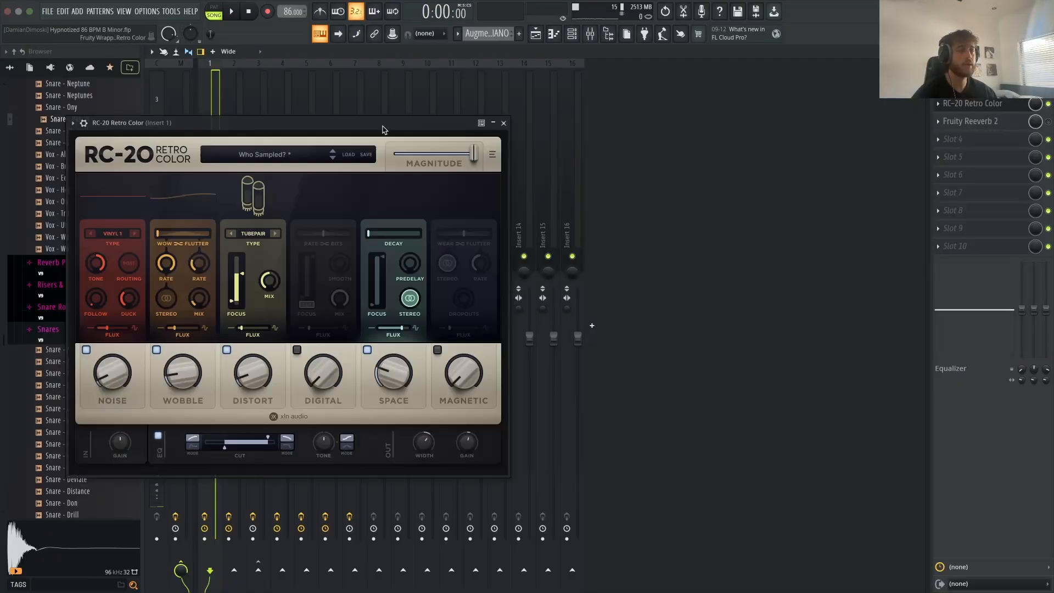
{"action": "left_click_drag", "start_coordinate": [383, 126], "coordinate": [675, 118]}
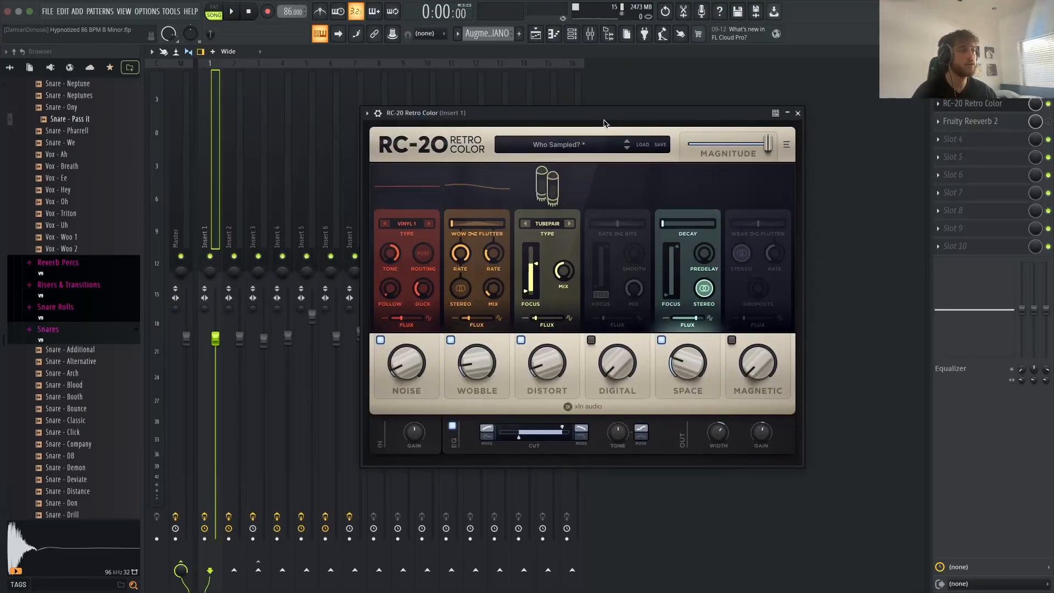
{"action": "key", "text": "space"}
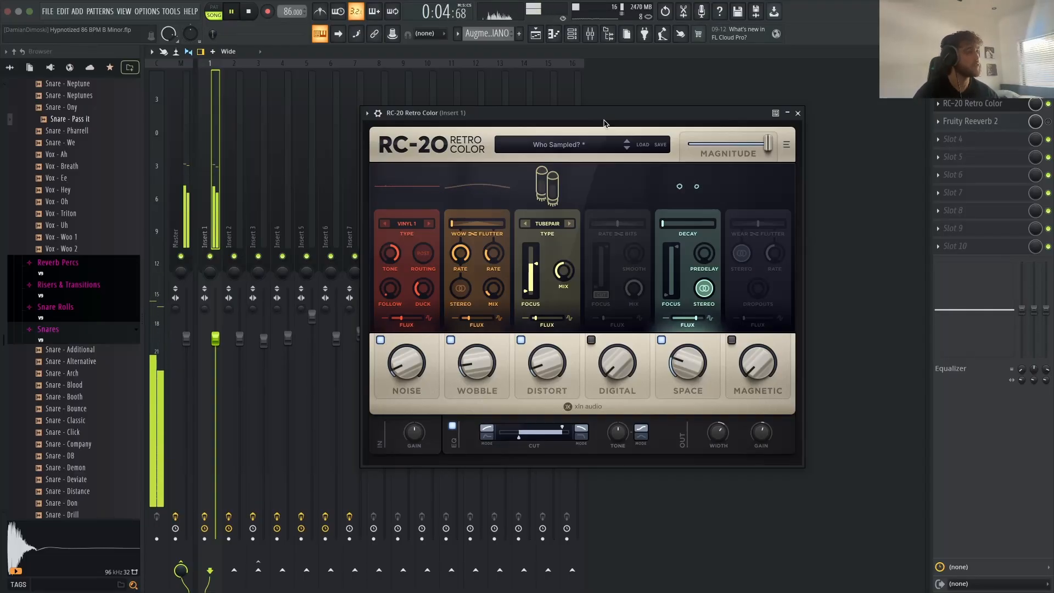
{"action": "key", "text": "space"}
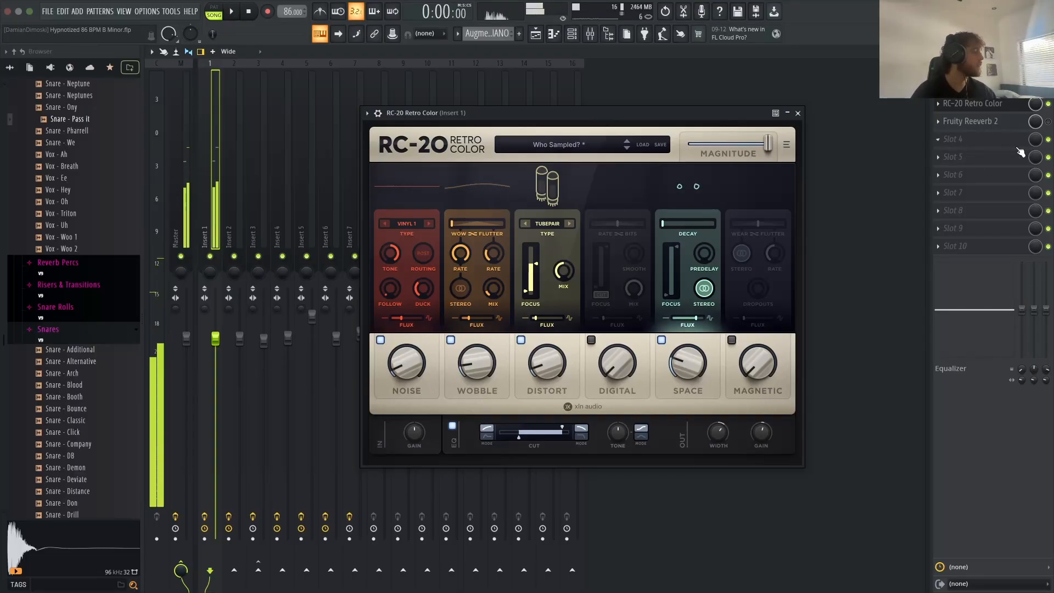
Step: Enable Fruity Reeverb 2 on Insert 1, play the piano through it, and close the effect window and mixer
{"action": "left_click", "coordinate": [1048, 123]}
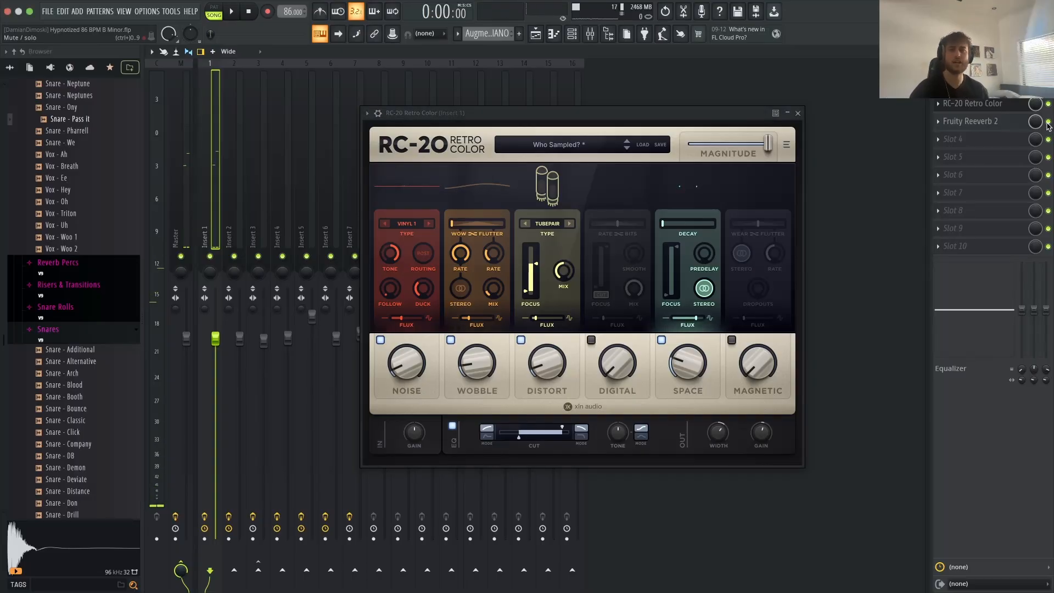
{"action": "key", "text": "space"}
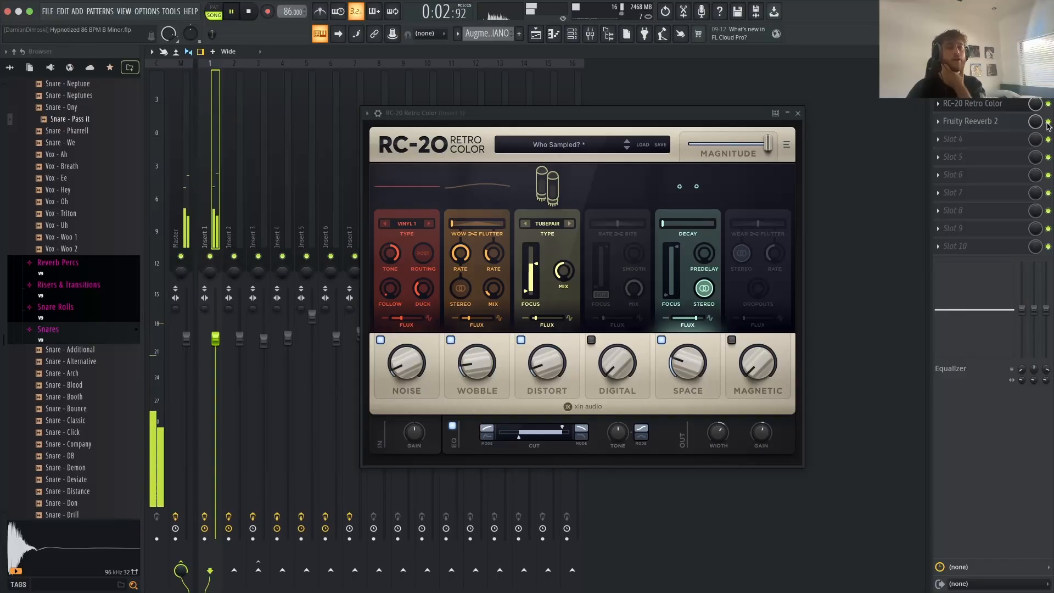
{"action": "left_click", "coordinate": [797, 113]}
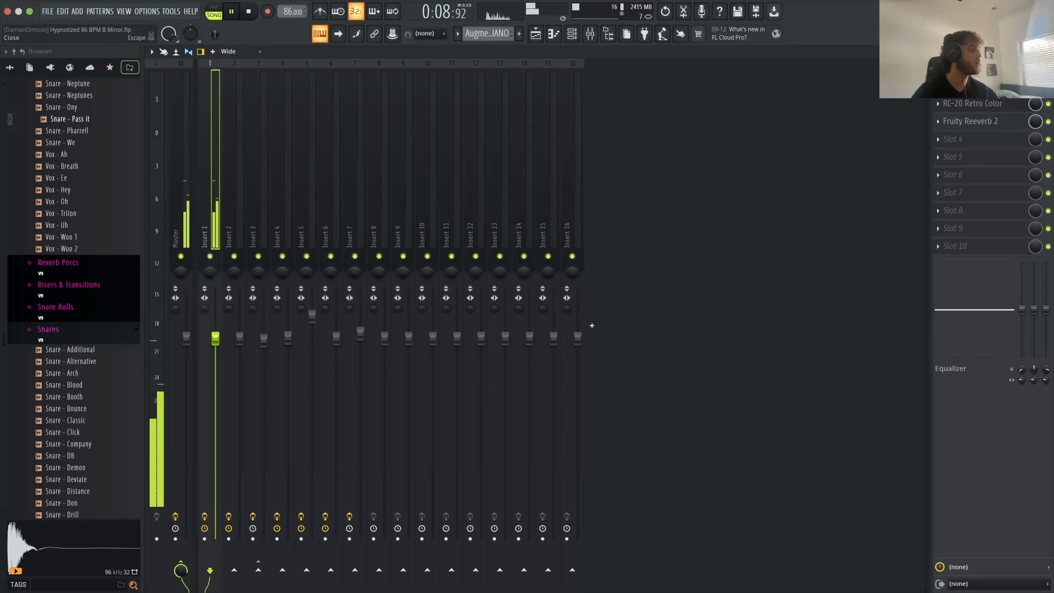
{"action": "left_click", "coordinate": [1047, 52]}
{"action": "key", "text": "space"}
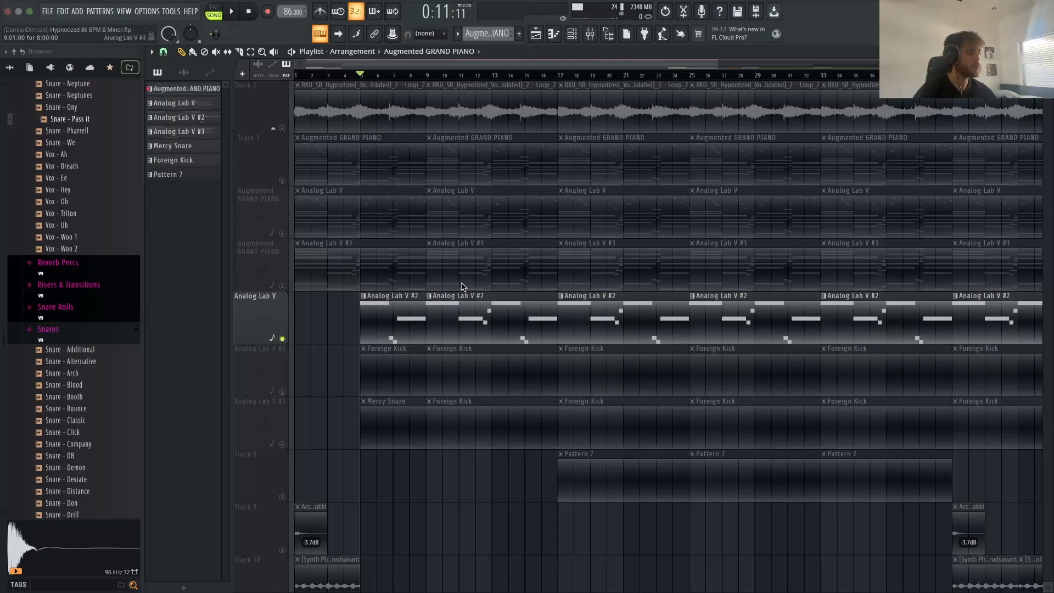
Step: Select the Analog Lab V #2 pattern in the playlist and display its channels in the channel rack
{"action": "left_click", "coordinate": [463, 299]}
{"action": "key", "text": "F6"}
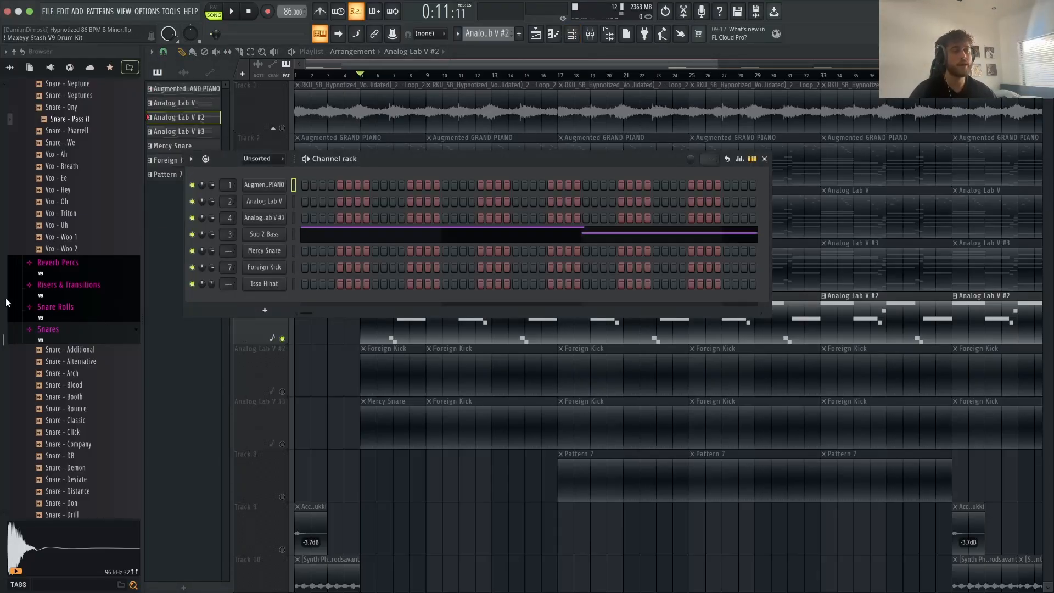
Step: Look through the sample folders of the Maxeyy Stash V9 Drum Kit in the browser, from the snares to the 808s
{"action": "scroll", "coordinate": [20, 297], "scroll_direction": "up", "scroll_amount": 4}
{"action": "scroll", "coordinate": [27, 313], "scroll_direction": "up", "scroll_amount": 20}
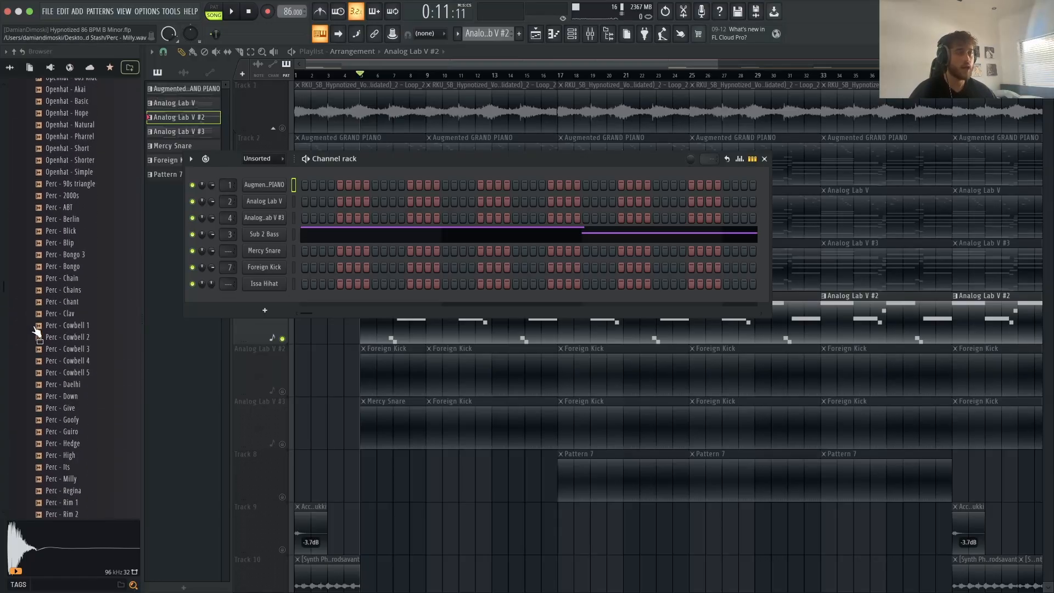
{"action": "scroll", "coordinate": [38, 331], "scroll_direction": "down", "scroll_amount": 15}
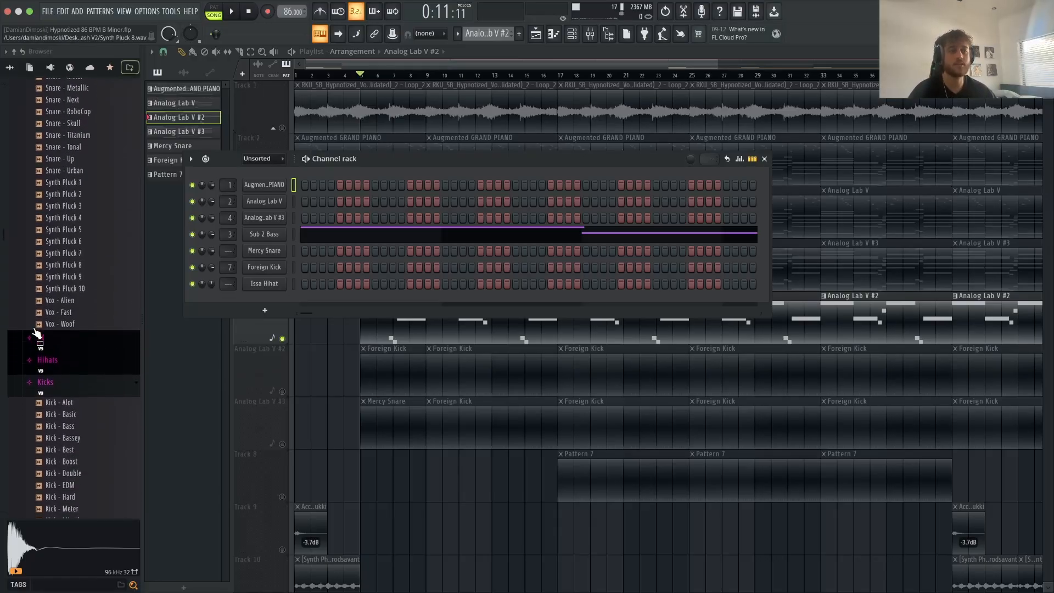
{"action": "scroll", "coordinate": [37, 331], "scroll_direction": "down", "scroll_amount": 10}
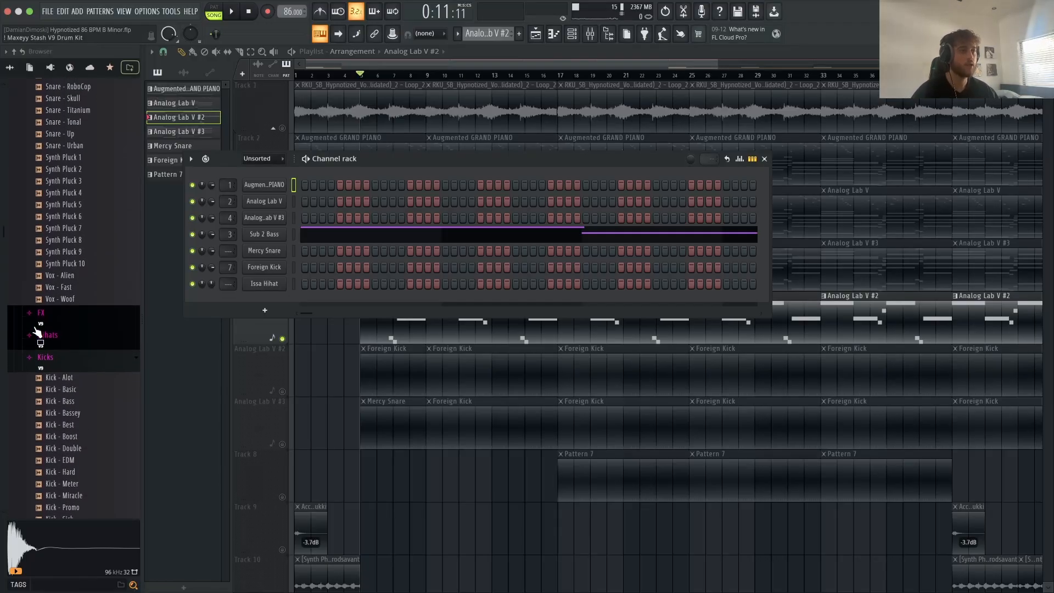
{"action": "scroll", "coordinate": [41, 332], "scroll_direction": "up", "scroll_amount": 10}
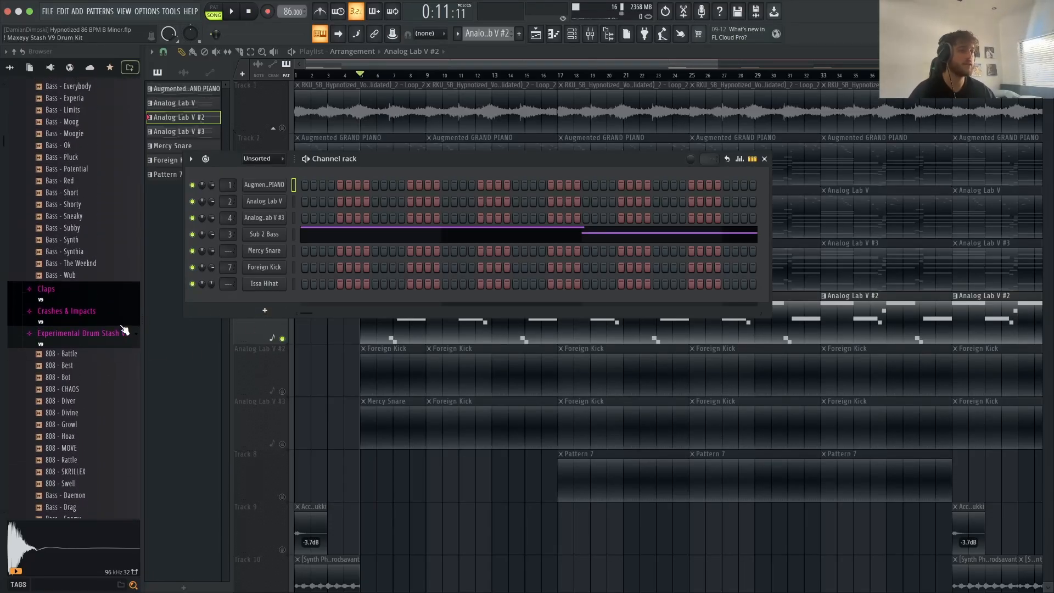
{"action": "scroll", "coordinate": [104, 347], "scroll_direction": "down", "scroll_amount": 10}
{"action": "scroll", "coordinate": [94, 352], "scroll_direction": "up", "scroll_amount": 6}
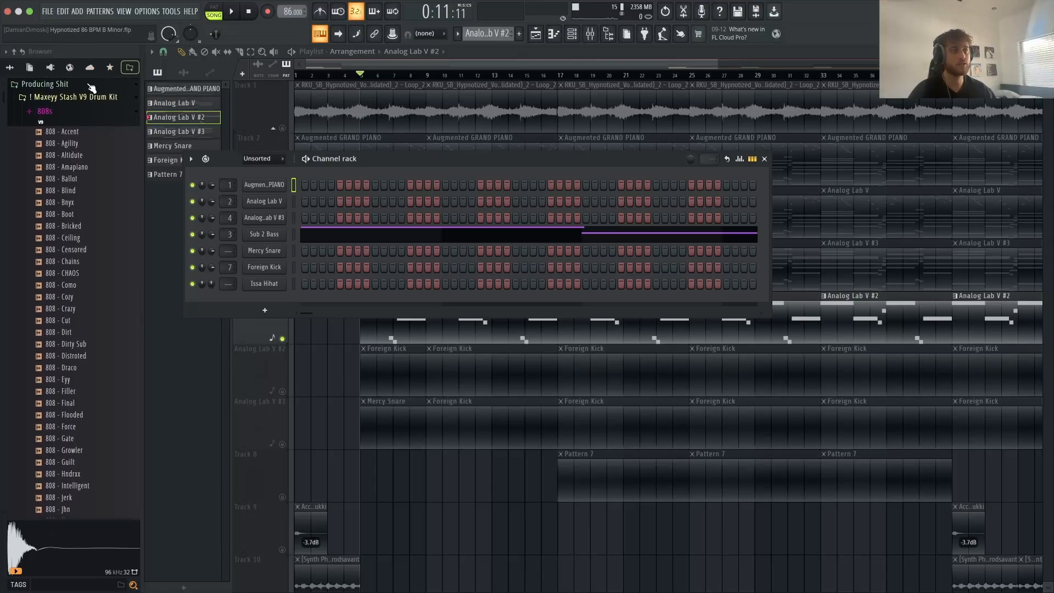
{"action": "left_click", "coordinate": [93, 100]}
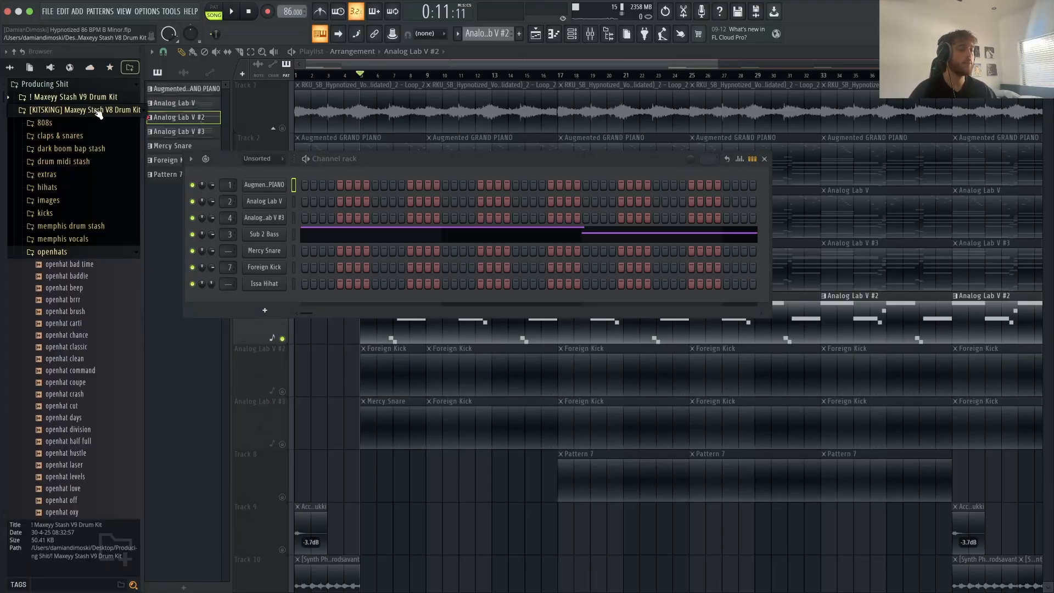
{"action": "left_click", "coordinate": [98, 112]}
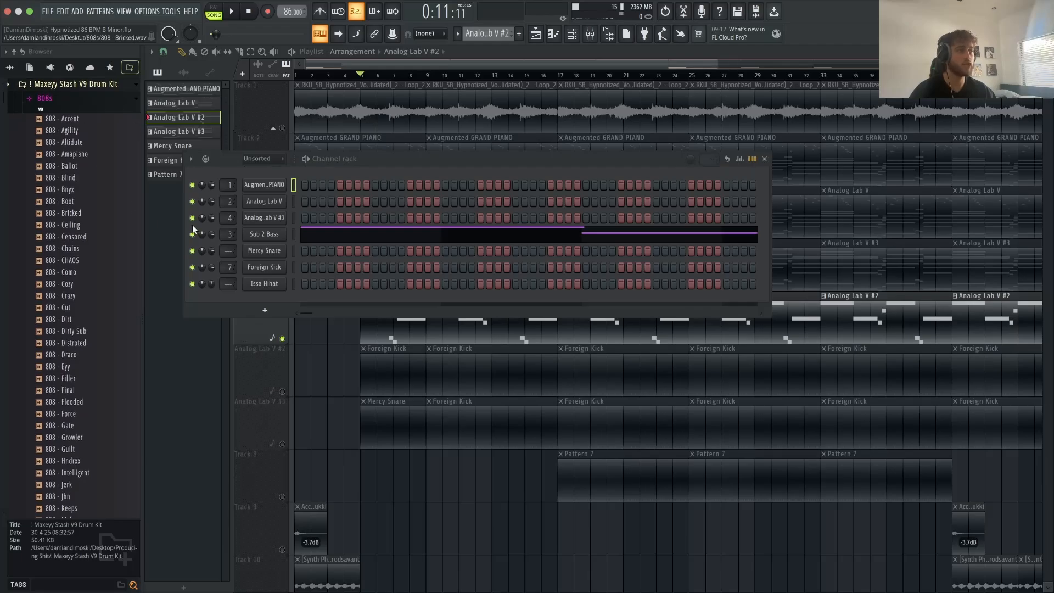
Step: Open the Sub 2 Bass channel's notes in the piano roll
{"action": "right_click", "coordinate": [278, 235]}
{"action": "left_click", "coordinate": [306, 233]}
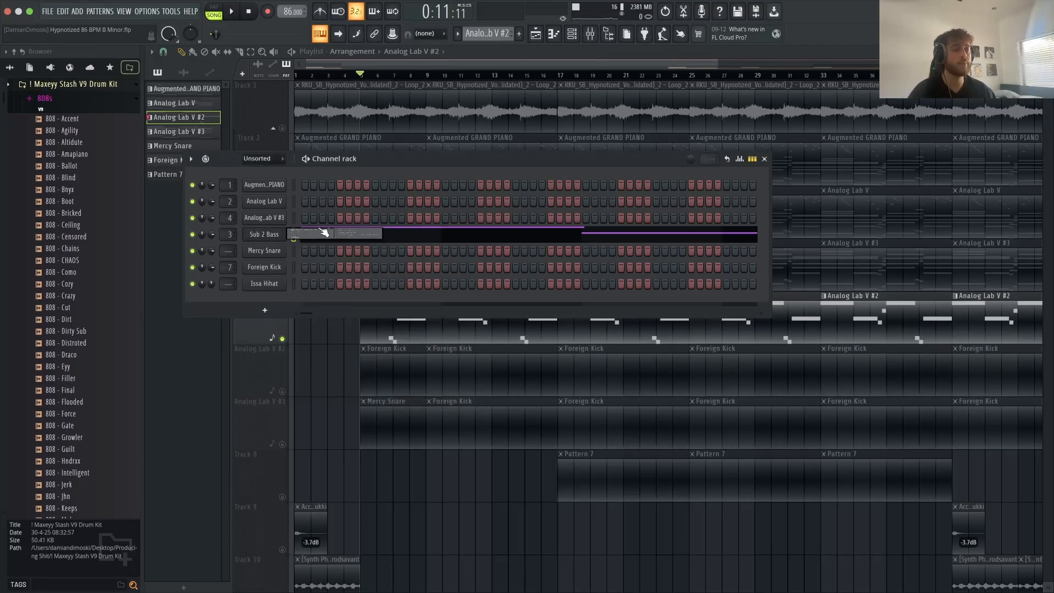
{"action": "left_click", "coordinate": [202, 76]}
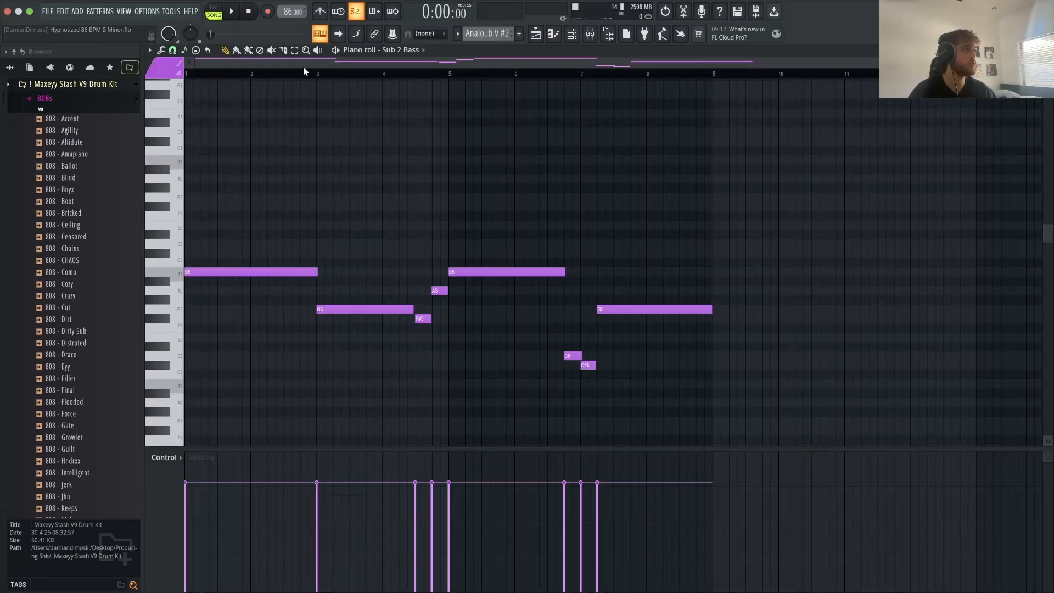
Step: Display the Sub 2 Bass channel's Insert 3 in the mixer and open its Fruity Parametric EQ 2
{"action": "left_click", "coordinate": [572, 35]}
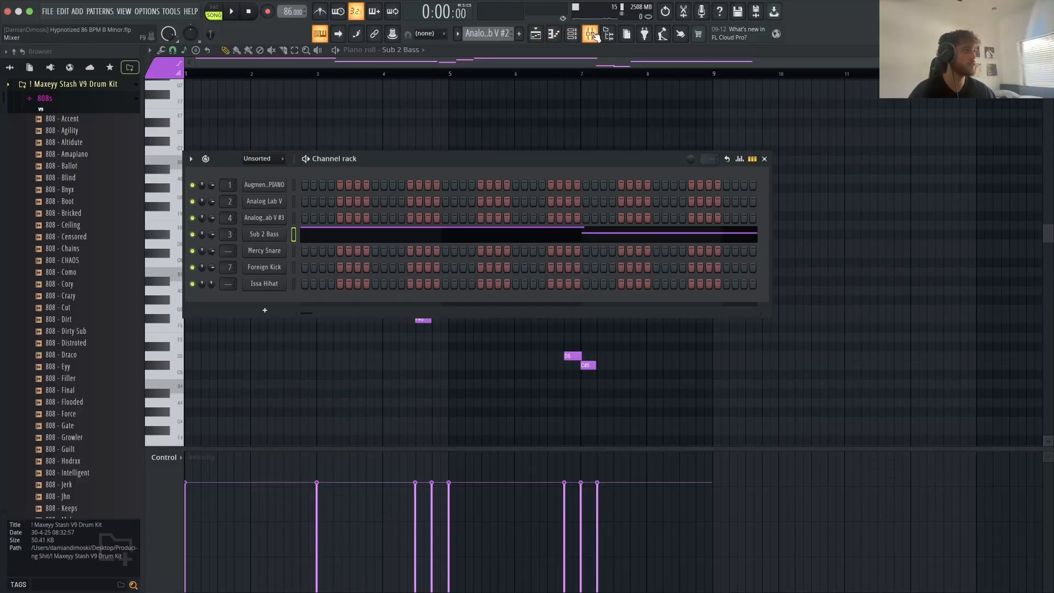
{"action": "key", "text": "F9"}
{"action": "left_click", "coordinate": [267, 197]}
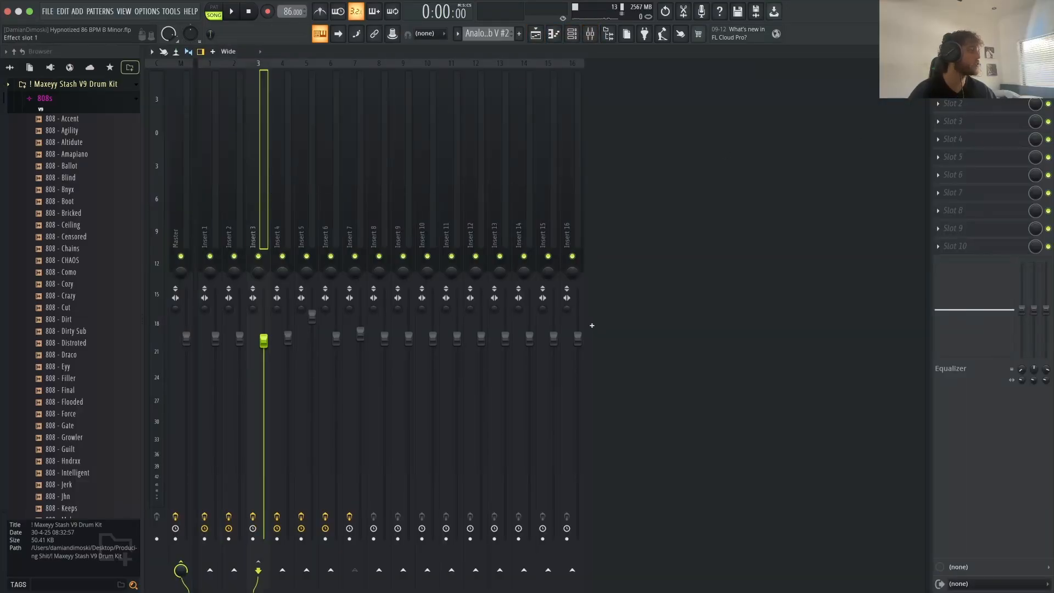
{"action": "left_click", "coordinate": [966, 86]}
{"action": "left_click", "coordinate": [966, 86]}
Step: Play the bass pattern in the playlist from bar 5, with only the playlist left showing
{"action": "key", "text": "space"}
{"action": "key", "text": "F9"}
{"action": "key", "text": "F5"}
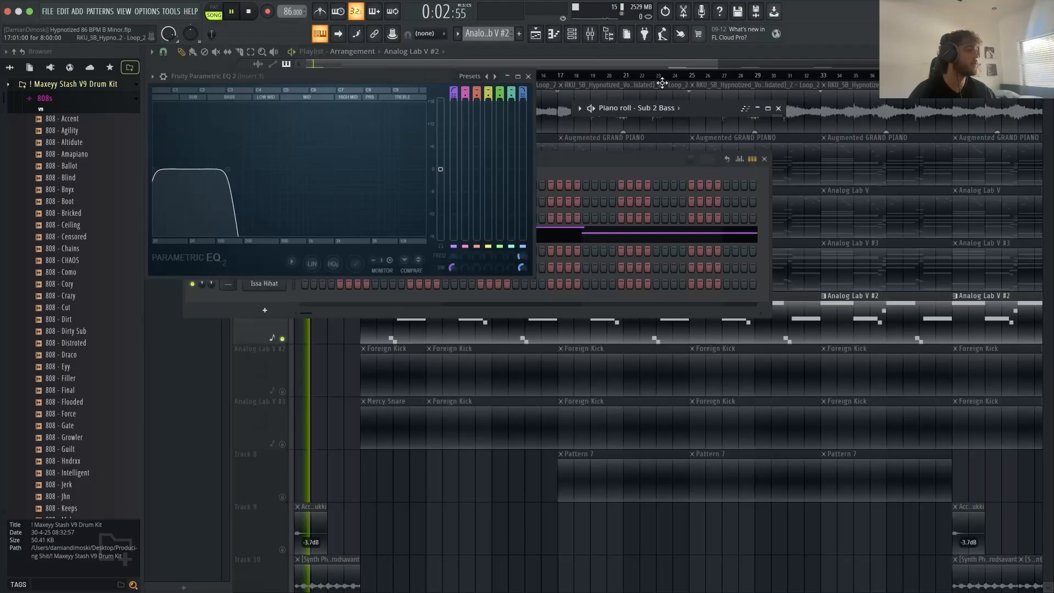
{"action": "left_click_drag", "start_coordinate": [620, 80], "coordinate": [363, 83]}
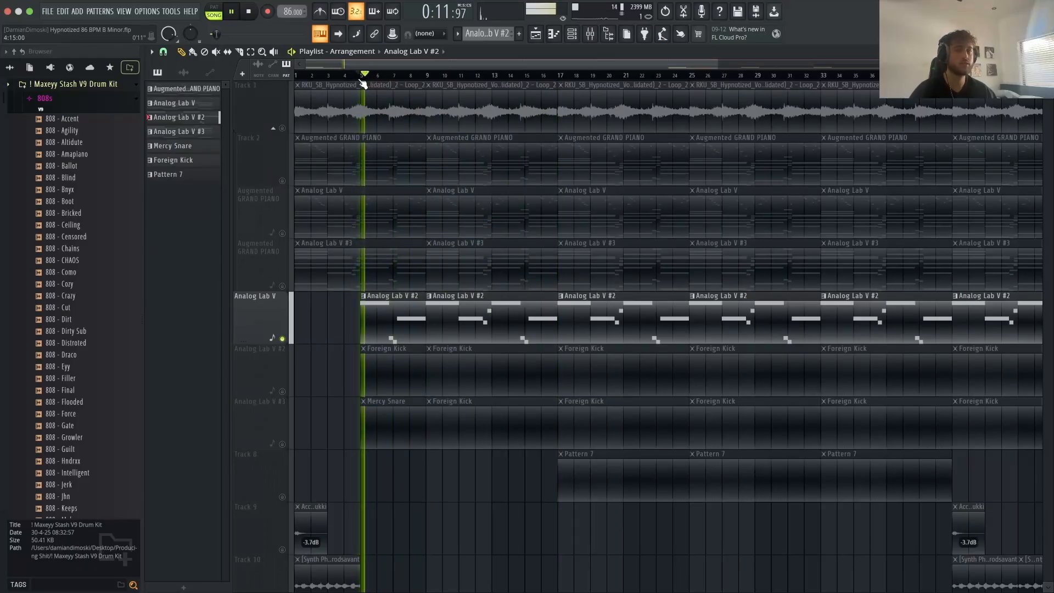
{"action": "left_click", "coordinate": [579, 35]}
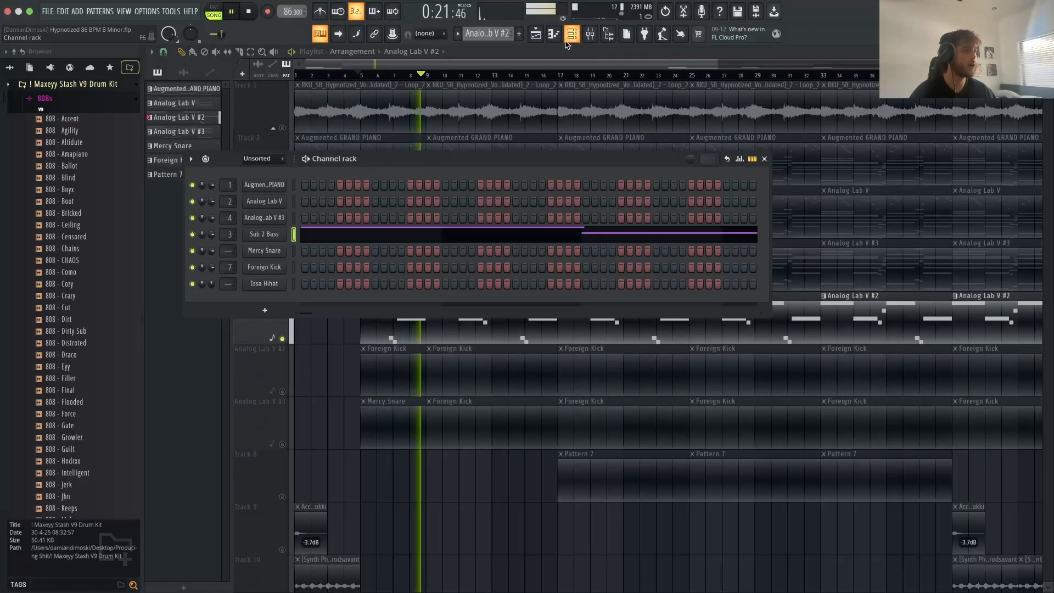
{"action": "left_click", "coordinate": [765, 158]}
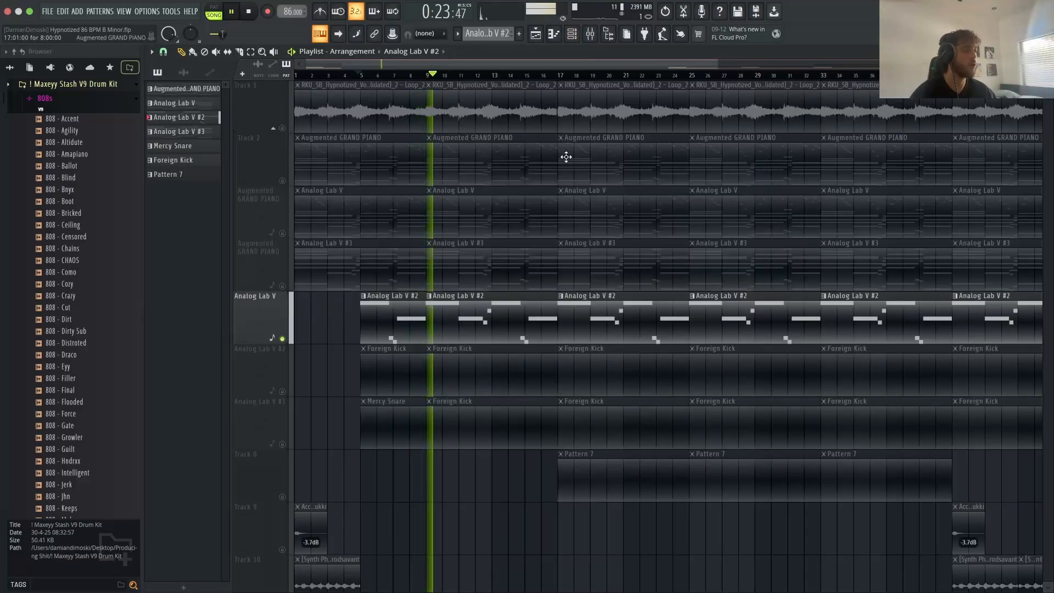
Step: Examine the low-pass curve of Insert 3's Fruity Parametric EQ 2 while the bass plays, and close the EQ
{"action": "left_click", "coordinate": [590, 34]}
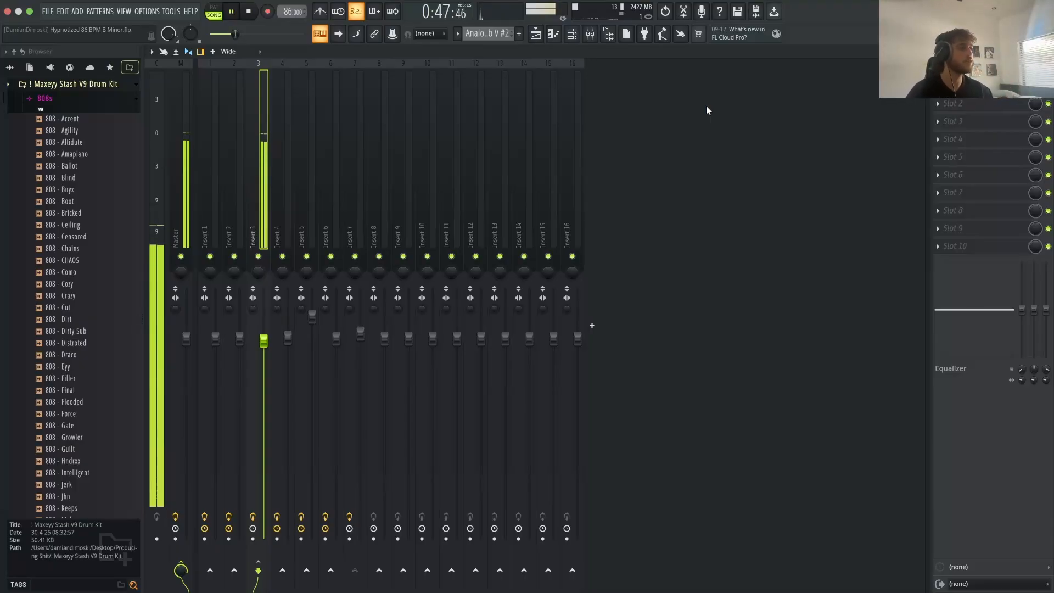
{"action": "left_click", "coordinate": [972, 86]}
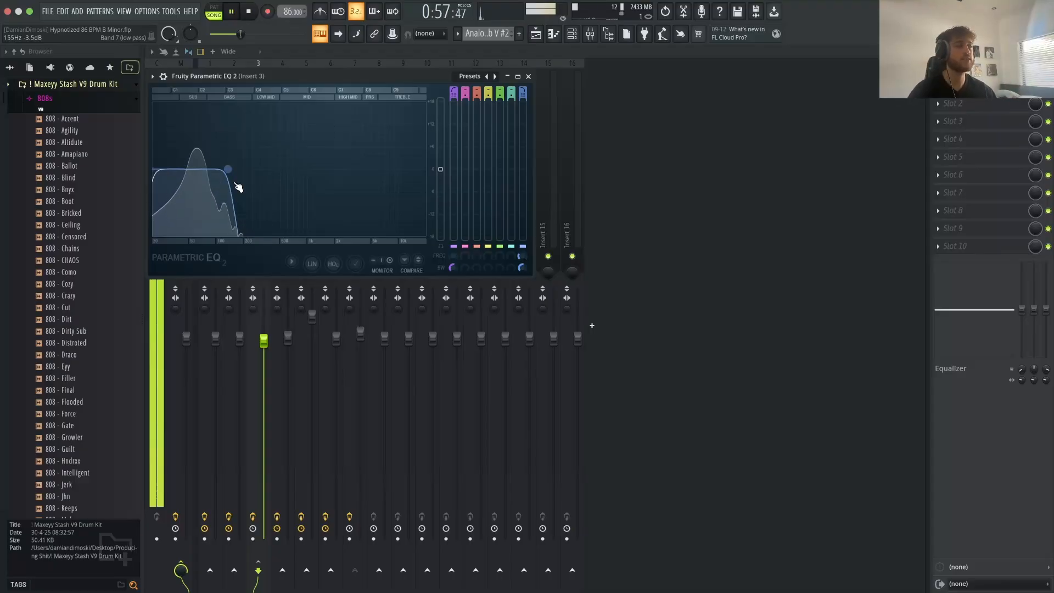
{"action": "left_click", "coordinate": [508, 77]}
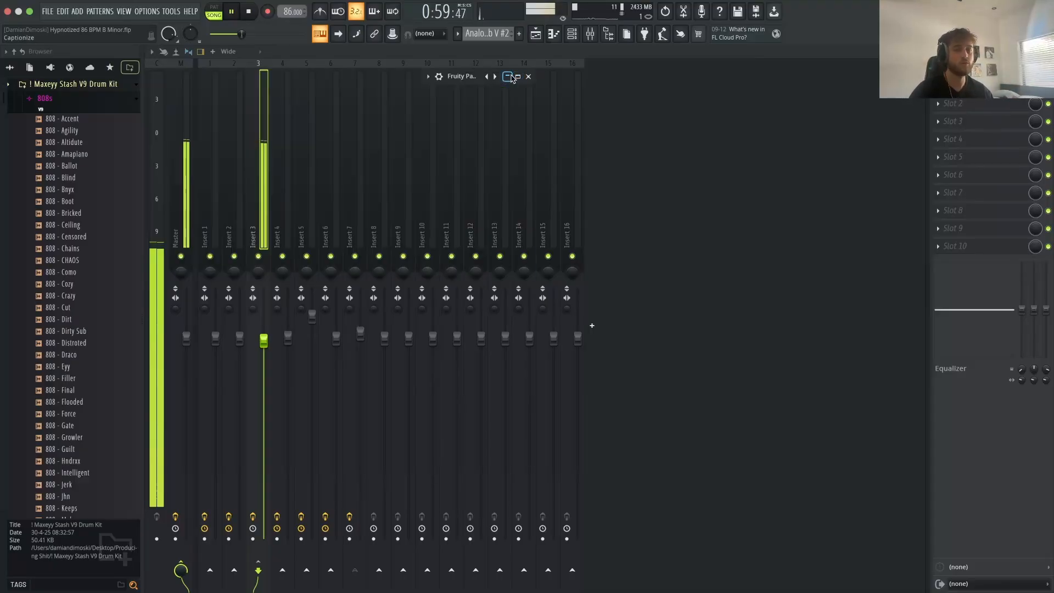
{"action": "left_click", "coordinate": [528, 77]}
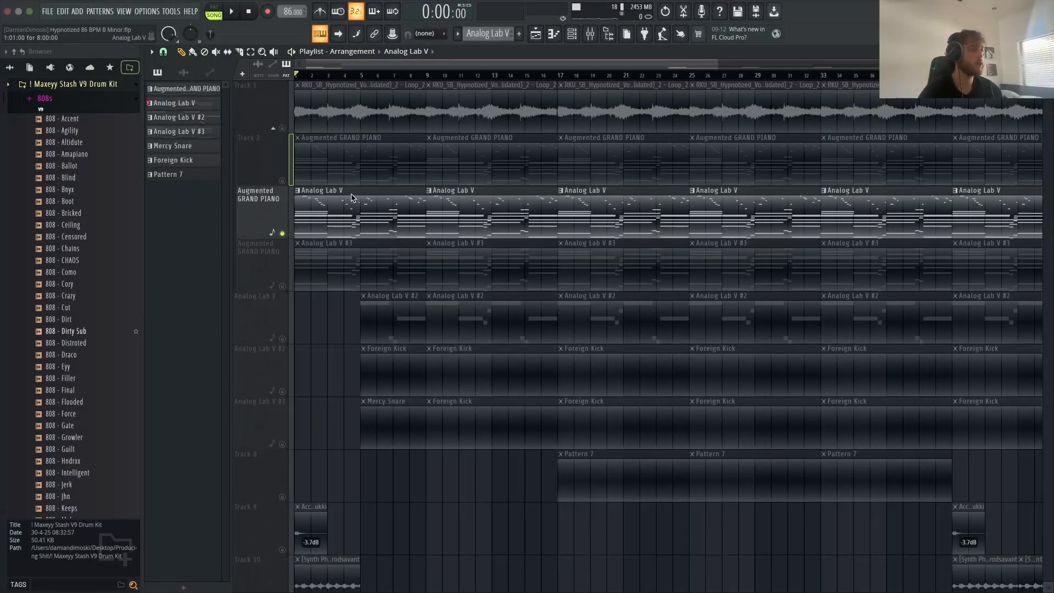
Step: Open the Analog Lab V channel's instrument, check its City Pop EP preset and the preset library, and close it
{"action": "left_click", "coordinate": [572, 37]}
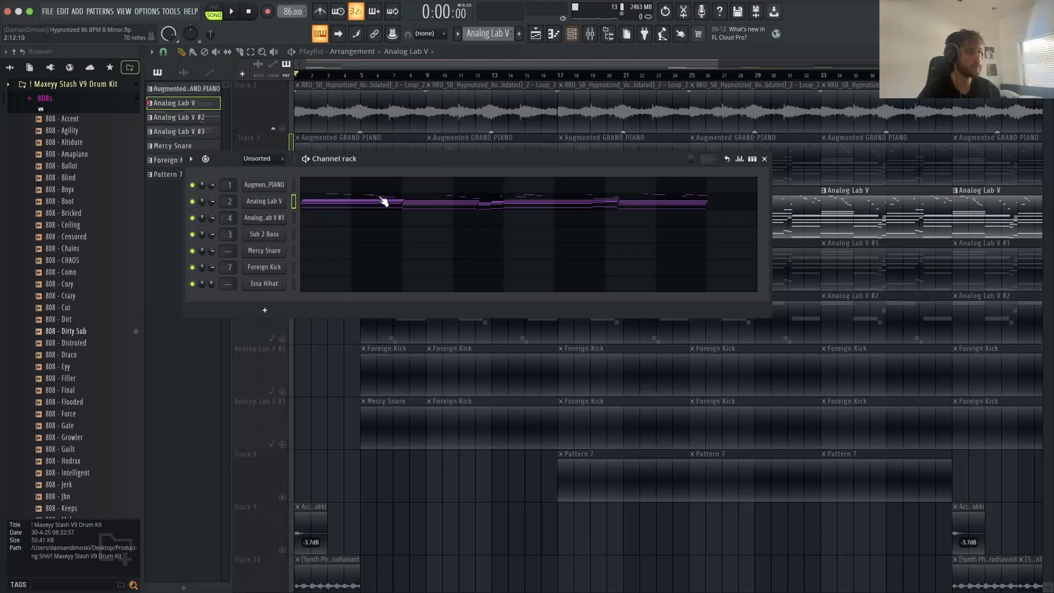
{"action": "left_click", "coordinate": [282, 202]}
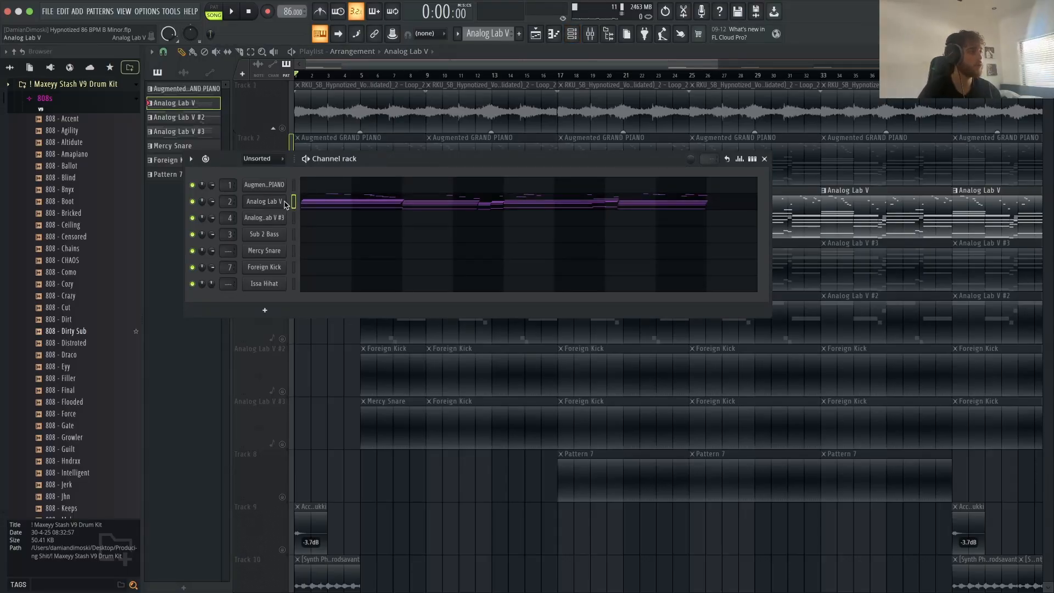
{"action": "left_click", "coordinate": [434, 146]}
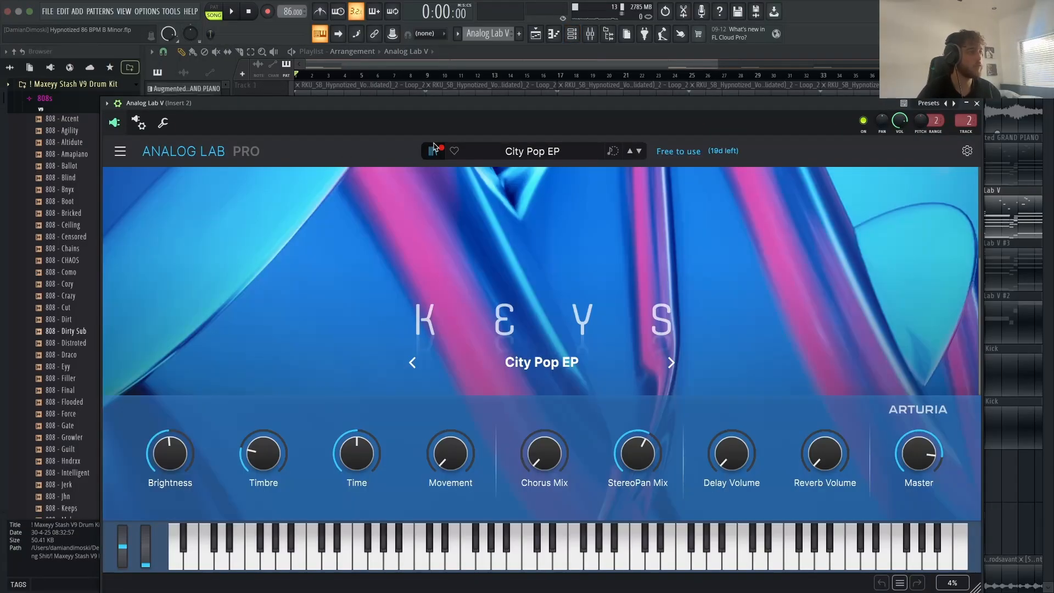
{"action": "left_click", "coordinate": [436, 147]}
{"action": "scroll", "coordinate": [409, 317], "scroll_direction": "down", "scroll_amount": 1}
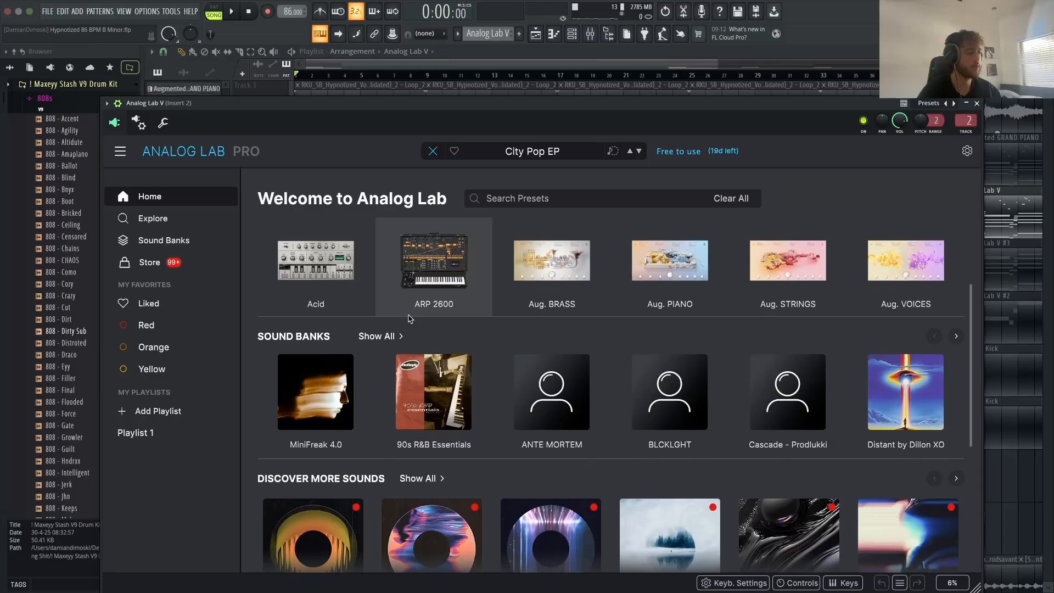
{"action": "left_click", "coordinate": [434, 156]}
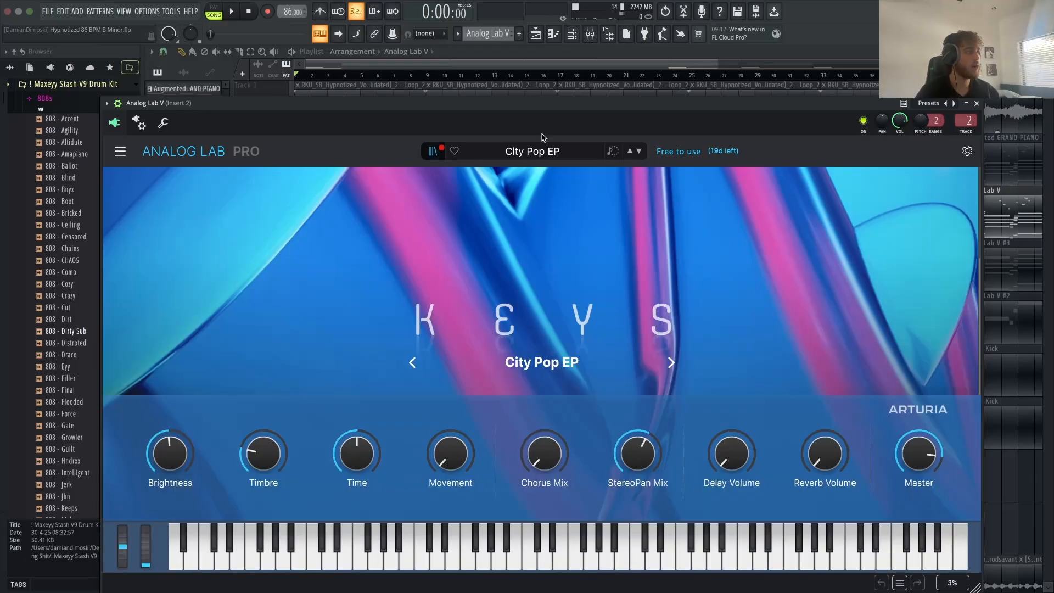
{"action": "left_click", "coordinate": [978, 103]}
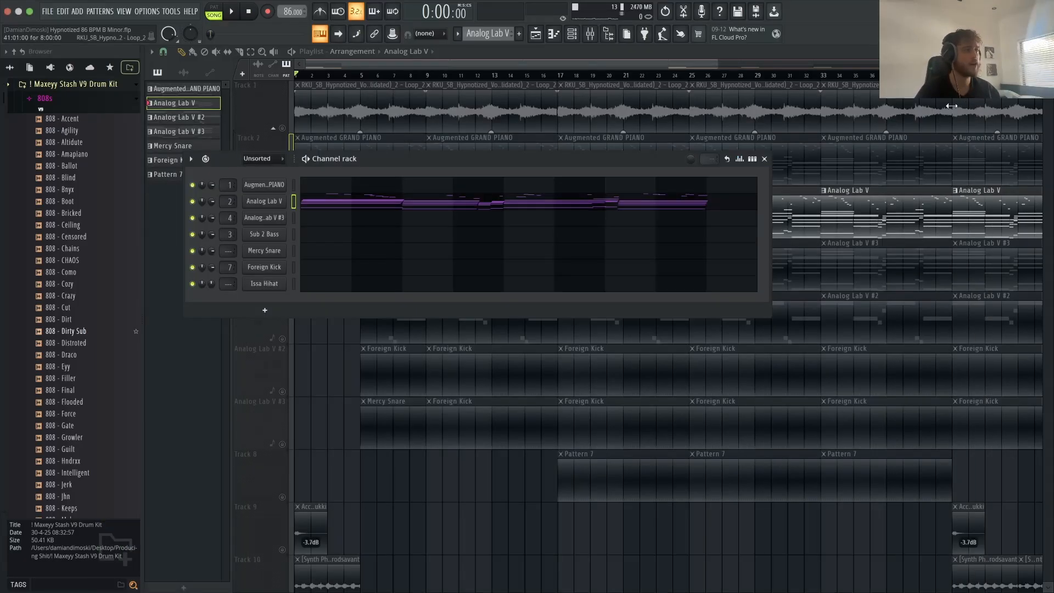
Step: Open the Analog Lab V channel's notes in the piano roll and maximize it
{"action": "right_click", "coordinate": [283, 204]}
{"action": "left_click", "coordinate": [297, 204]}
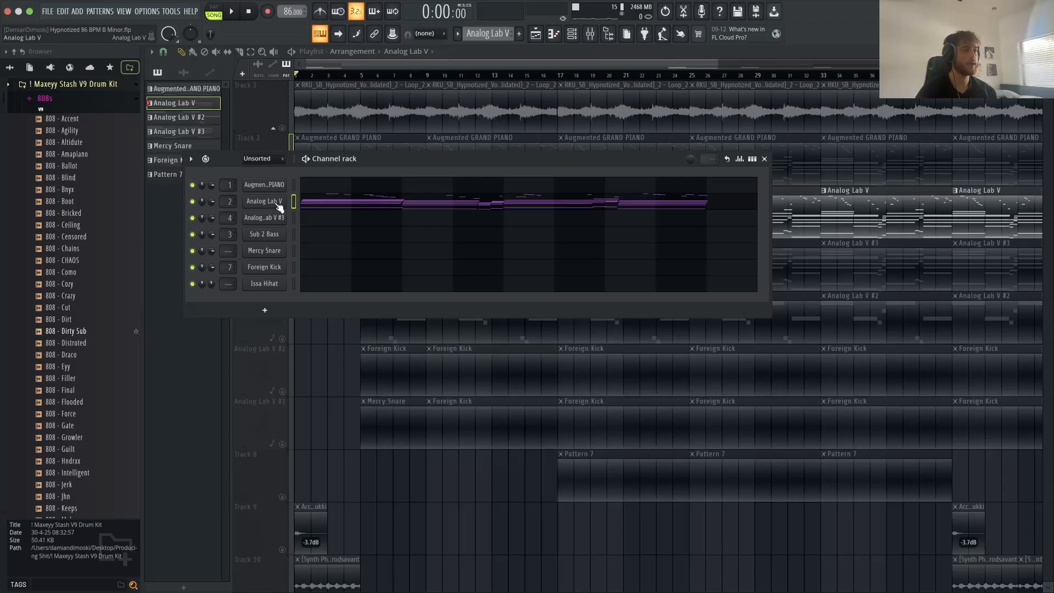
{"action": "right_click", "coordinate": [280, 206]}
{"action": "left_click", "coordinate": [313, 213]}
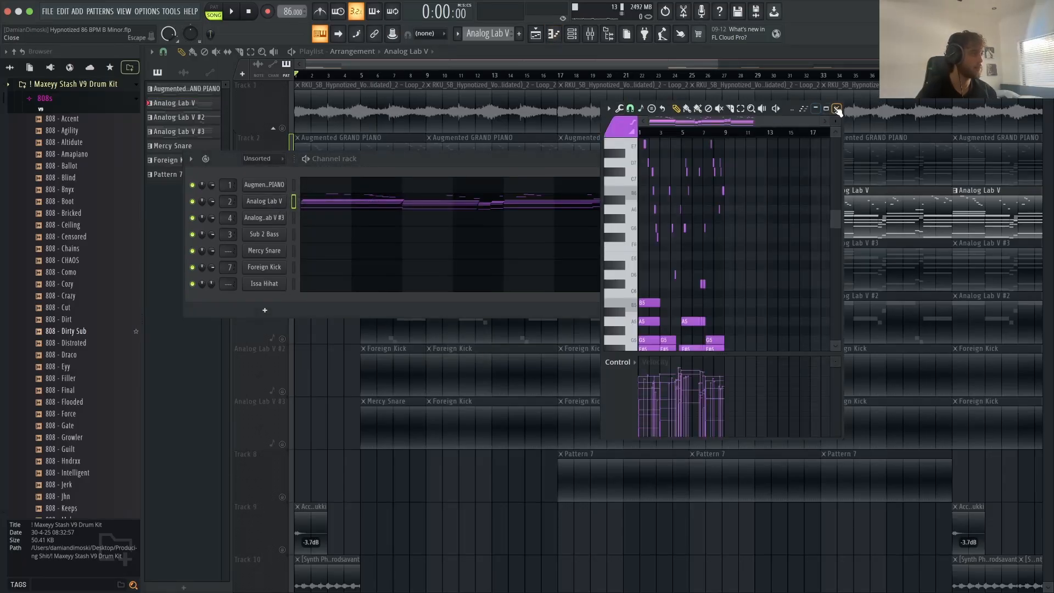
{"action": "left_click", "coordinate": [825, 109]}
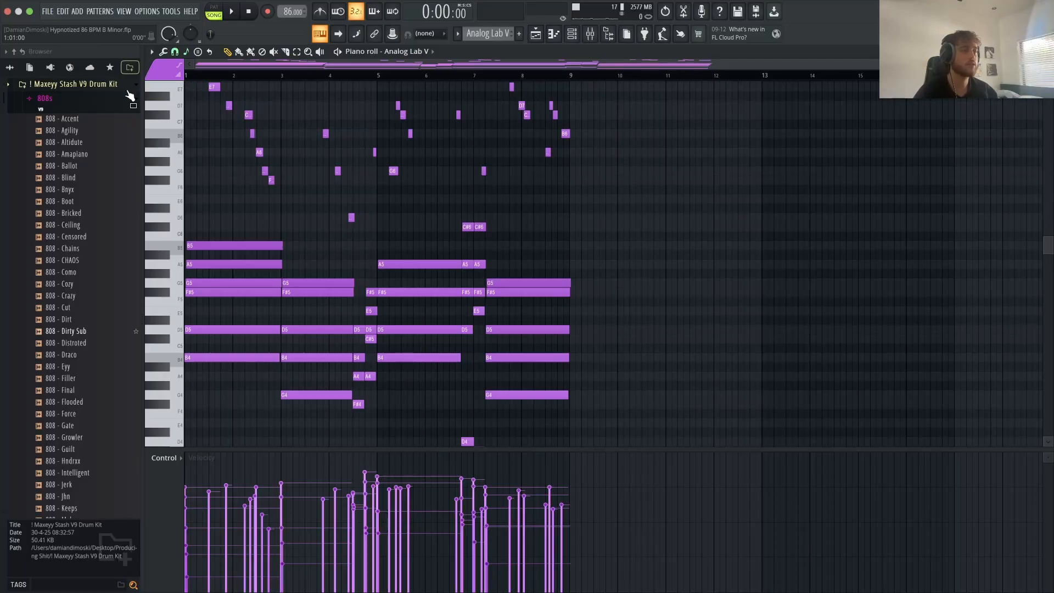
Step: Play the Analog Lab V pattern from its beginning, close the piano roll, and stop playback
{"action": "key", "text": "space"}
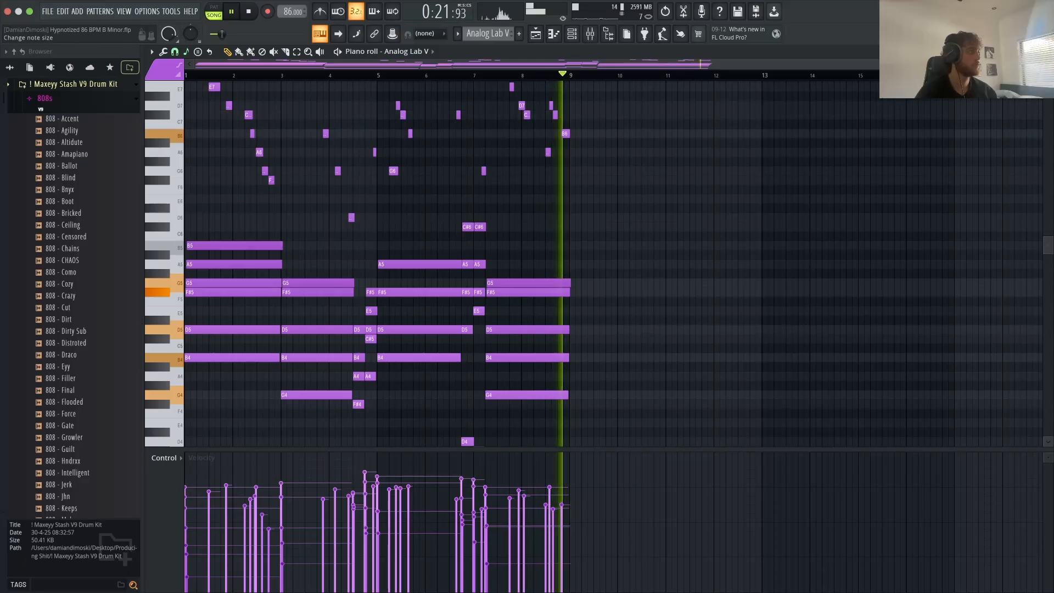
{"action": "key", "text": "Escape"}
{"action": "key", "text": "space"}
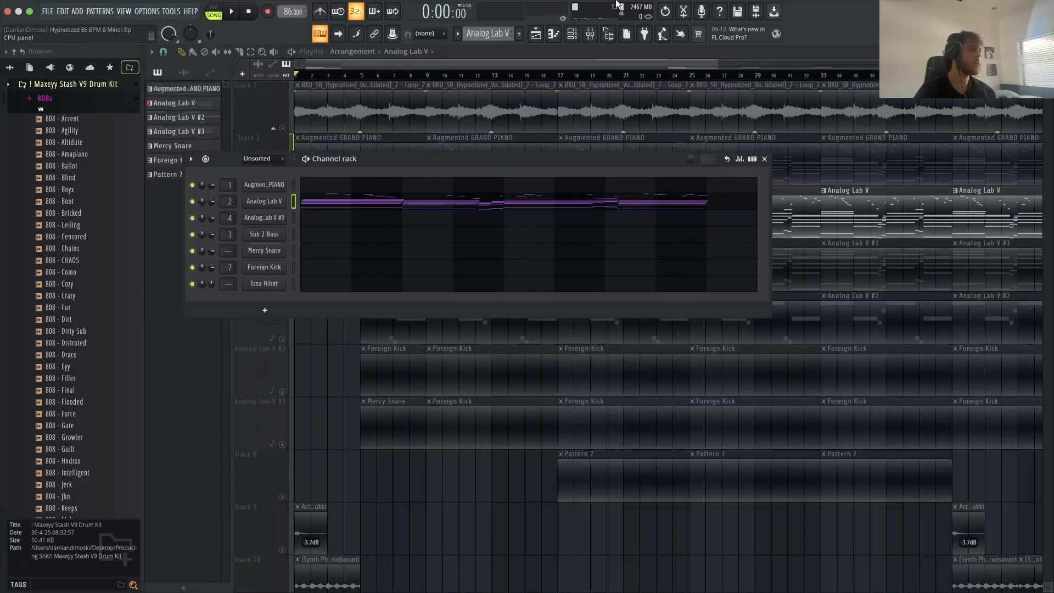
Step: Close the channel rack and bring up the mixer, maximized, on the Analog Lab V channel's insert
{"action": "left_click", "coordinate": [590, 34]}
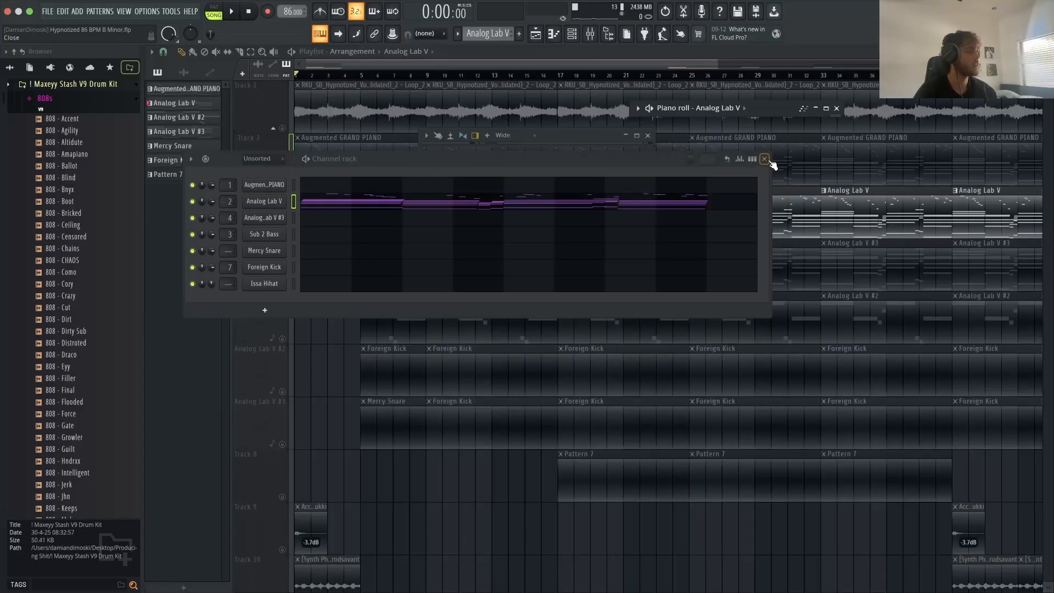
{"action": "left_click", "coordinate": [768, 160]}
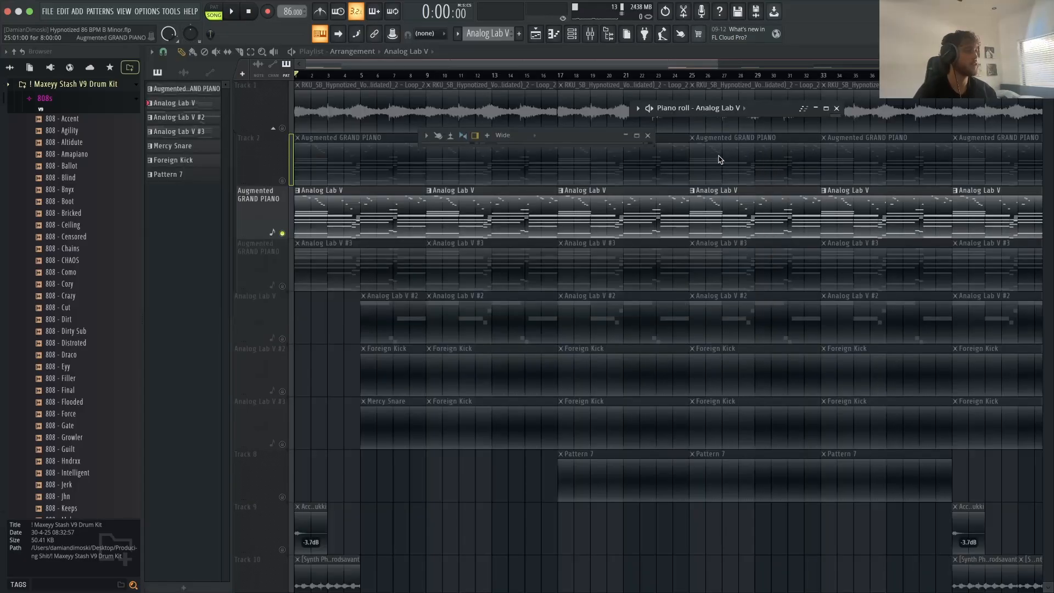
{"action": "left_click", "coordinate": [826, 109]}
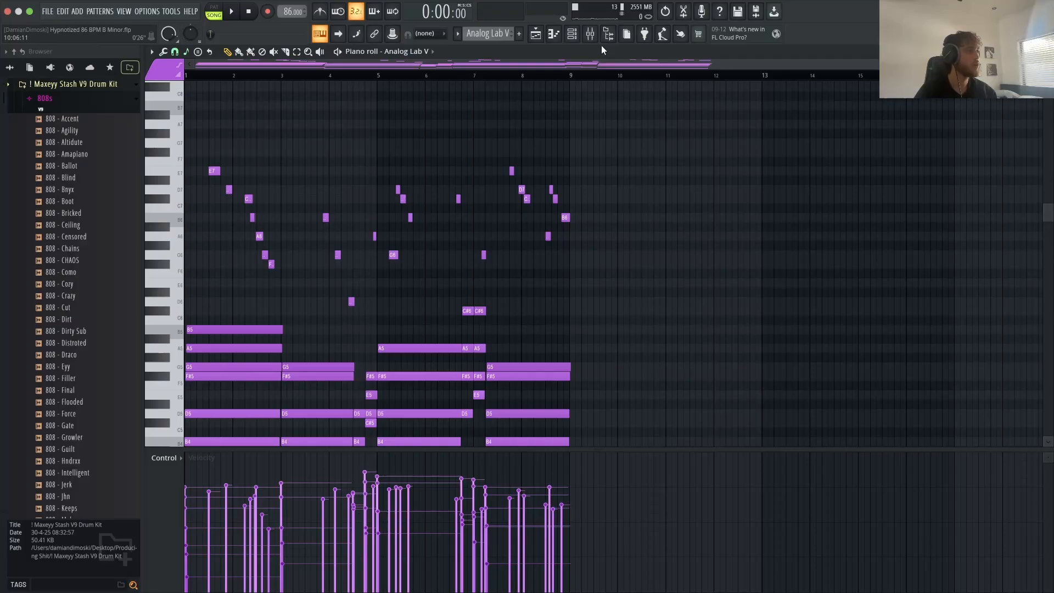
{"action": "left_click", "coordinate": [591, 34]}
{"action": "left_click", "coordinate": [636, 134]}
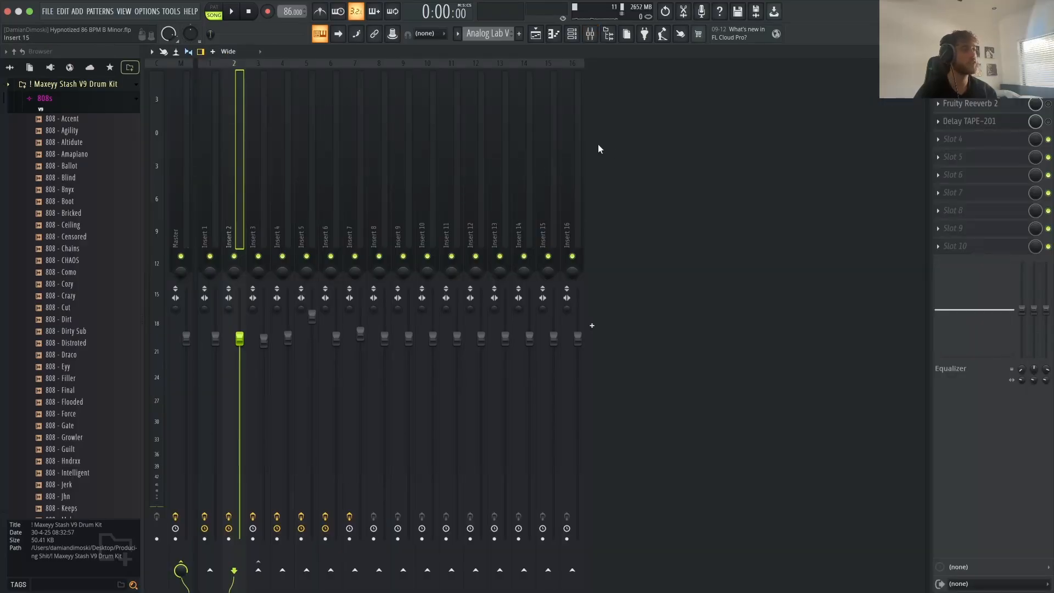
Step: Examine the curve of Insert 2's Fruity Parametric EQ 2, including during playback, then close the EQ and stop playback
{"action": "left_click", "coordinate": [972, 86]}
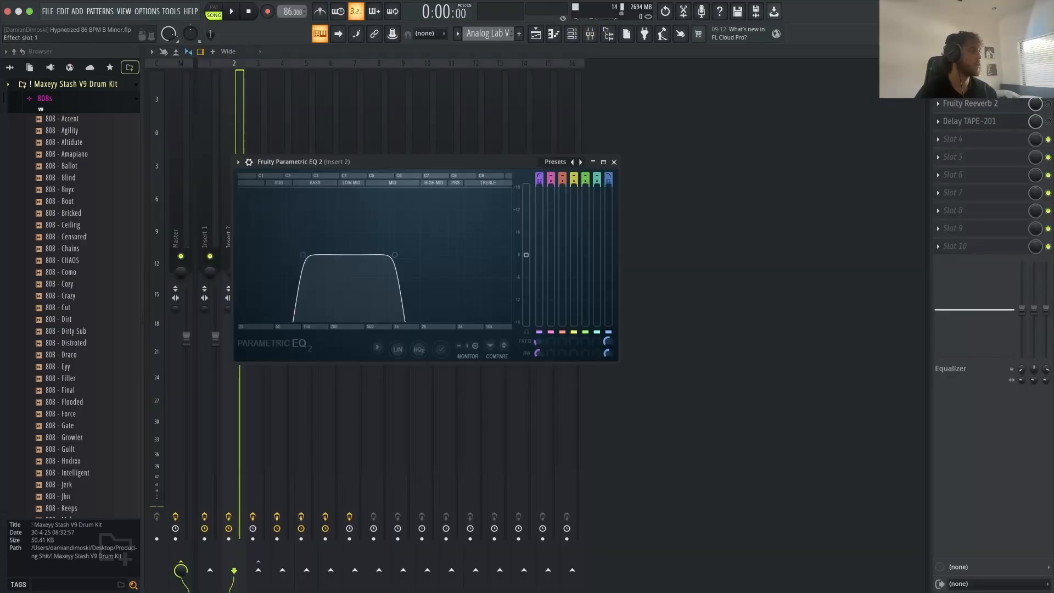
{"action": "left_click", "coordinate": [612, 161]}
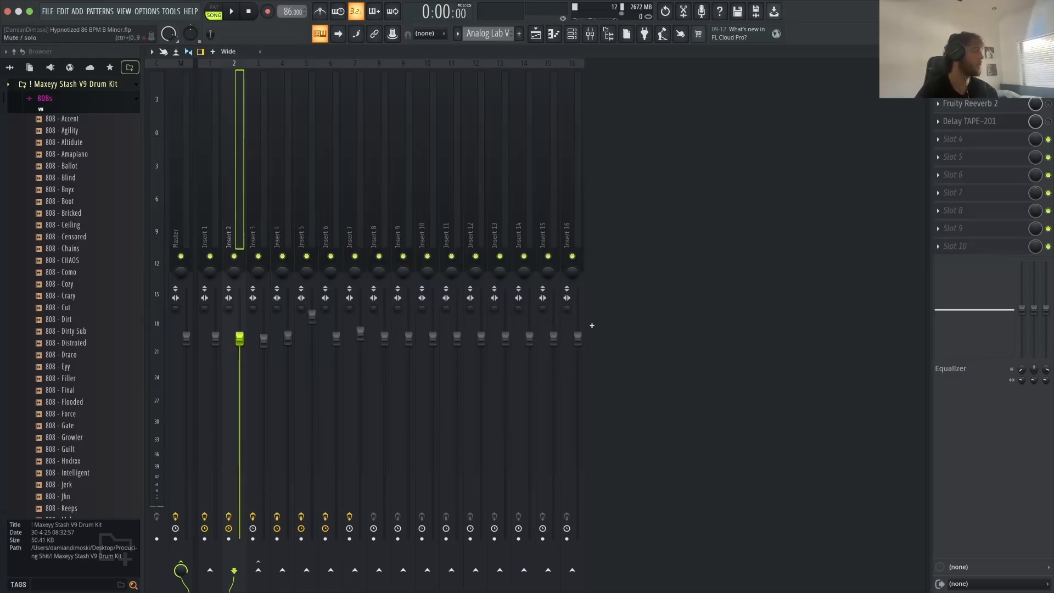
{"action": "key", "text": "space"}
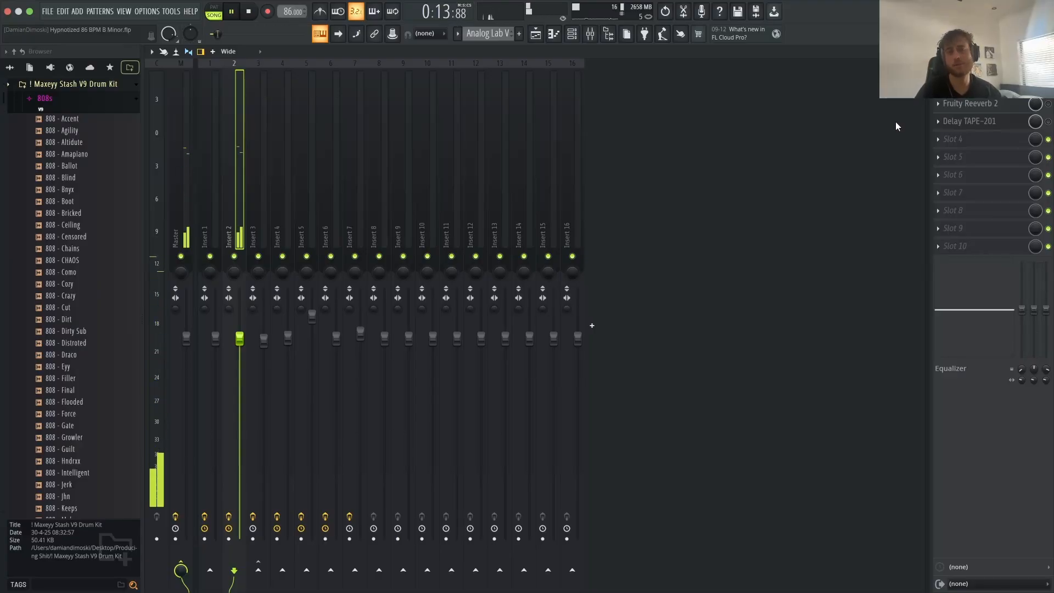
{"action": "left_click", "coordinate": [997, 99]}
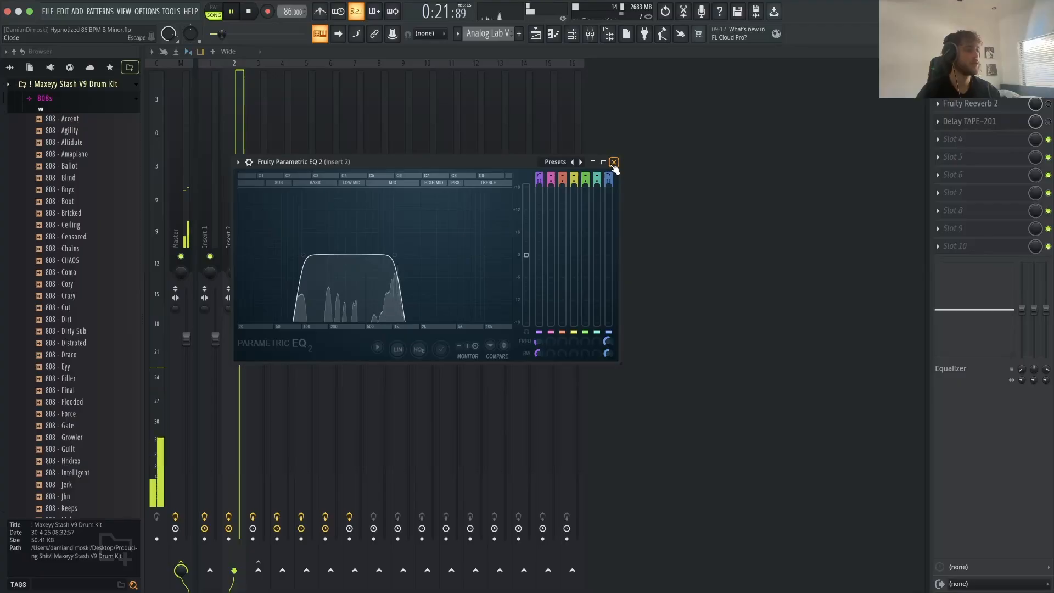
{"action": "left_click", "coordinate": [614, 163]}
{"action": "key", "text": "space"}
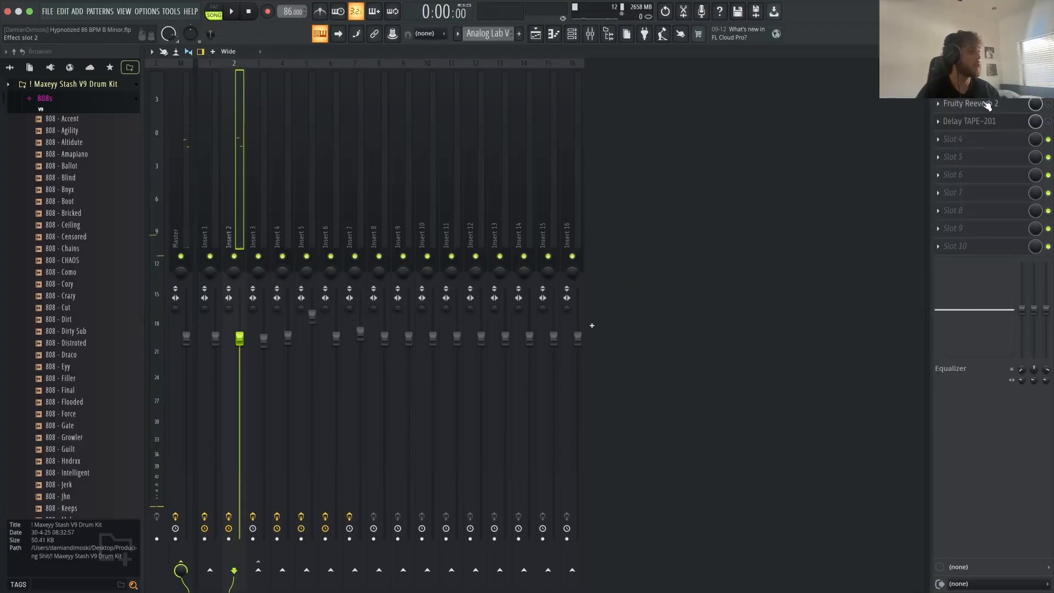
Step: Enable Fruity Reeverb 2 on Insert 2, play the part while reviewing its settings, close it, and stop playback
{"action": "left_click", "coordinate": [1048, 104]}
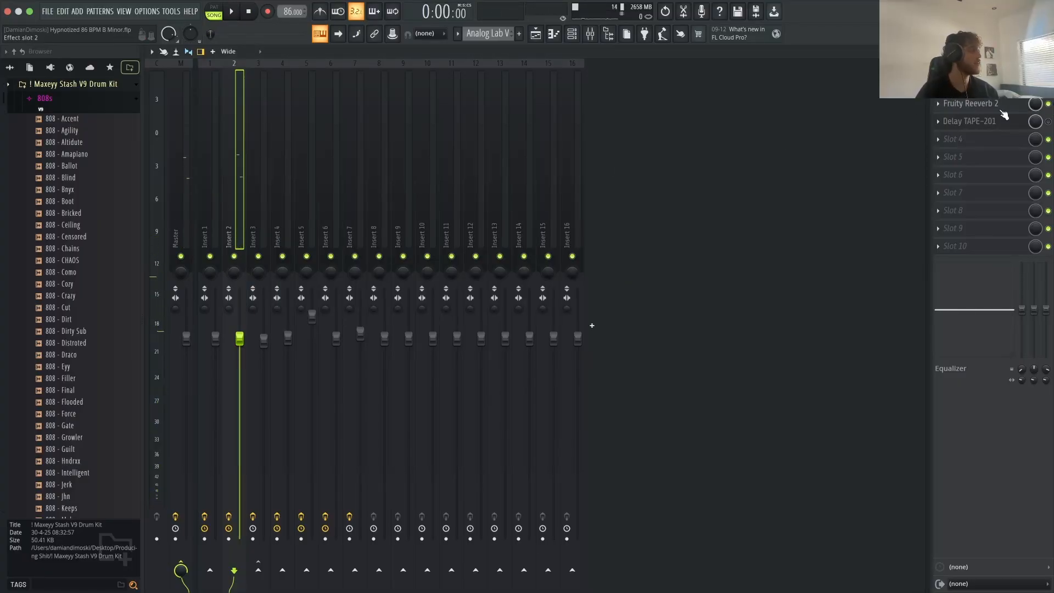
{"action": "left_click", "coordinate": [1000, 109]}
{"action": "key", "text": "space"}
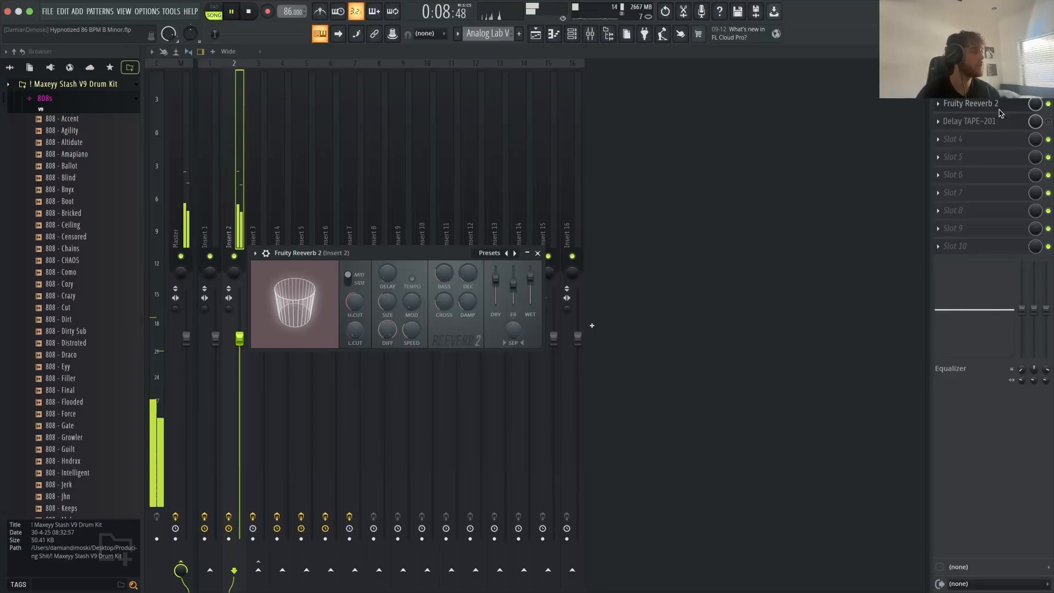
{"action": "left_click", "coordinate": [543, 257]}
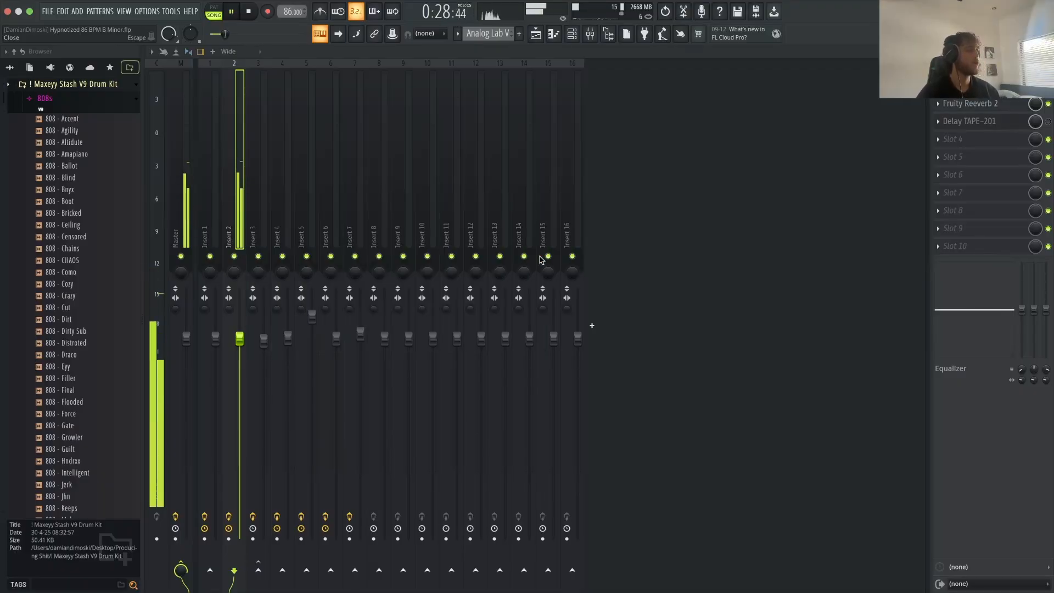
{"action": "key", "text": "space"}
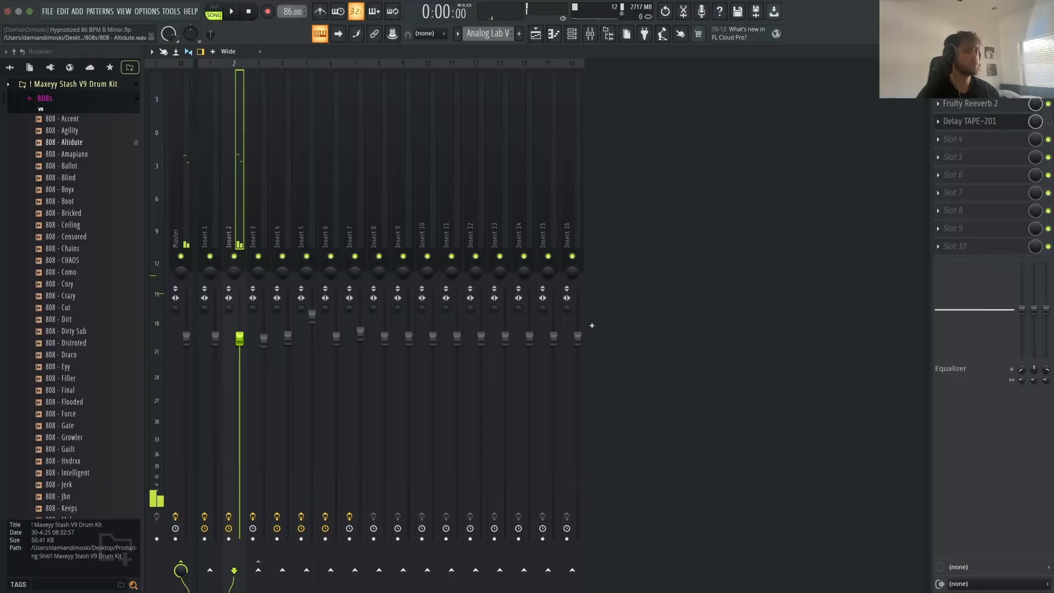
Step: Review Insert 2's Delay TAPE-201 settings, play the Analog Lab V part with the delay on, and return to the playlist
{"action": "left_click", "coordinate": [969, 121]}
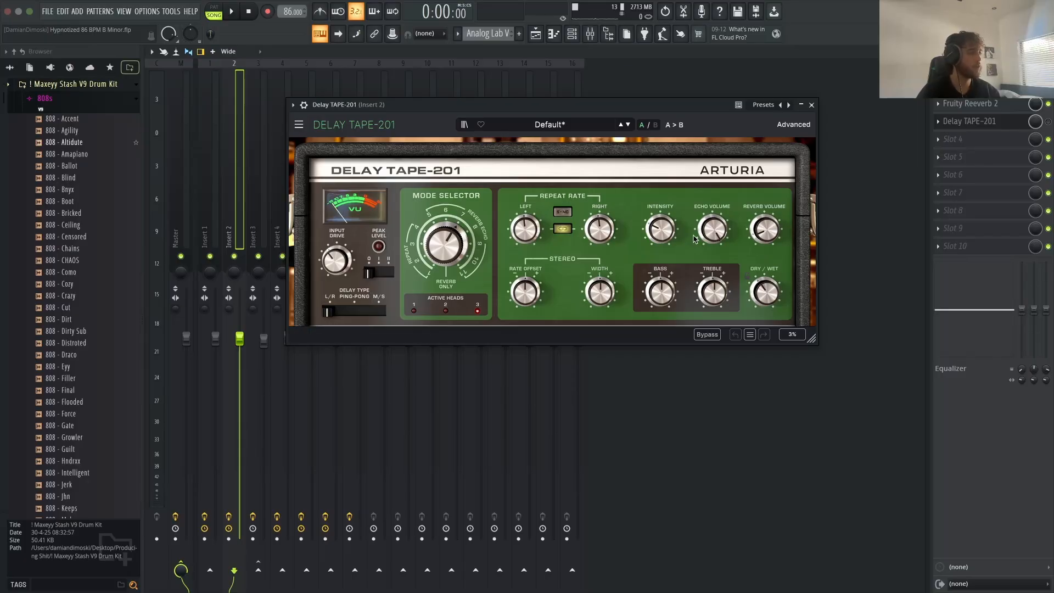
{"action": "left_click", "coordinate": [812, 104]}
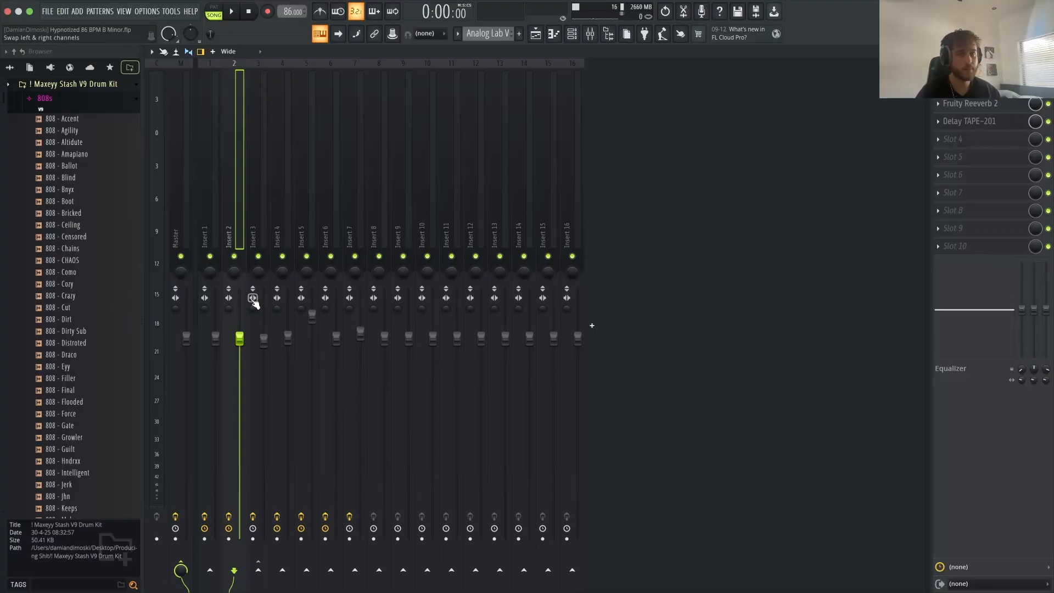
{"action": "key", "text": "space"}
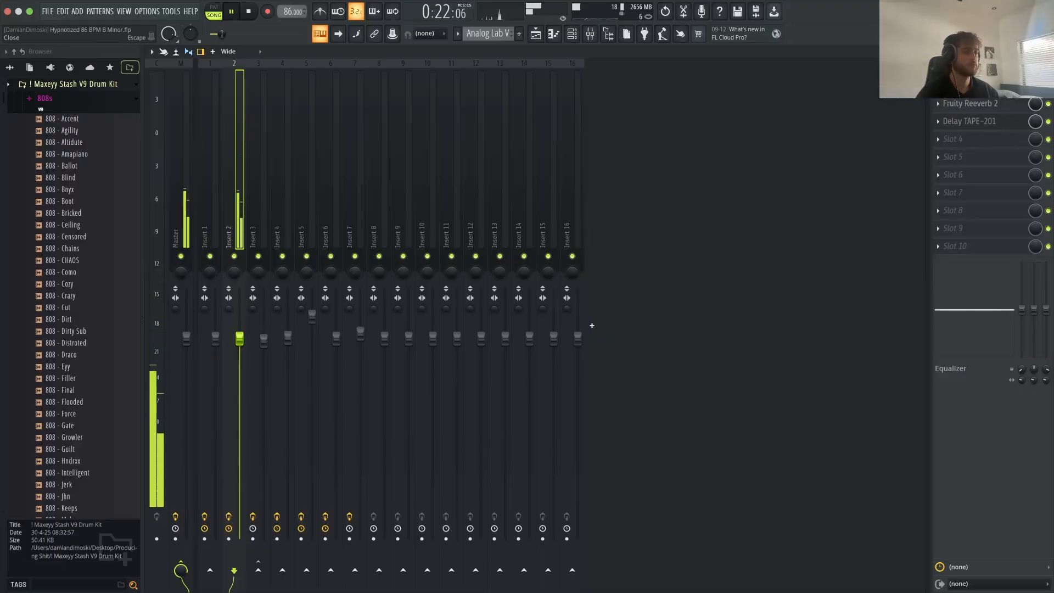
{"action": "key", "text": "F7"}
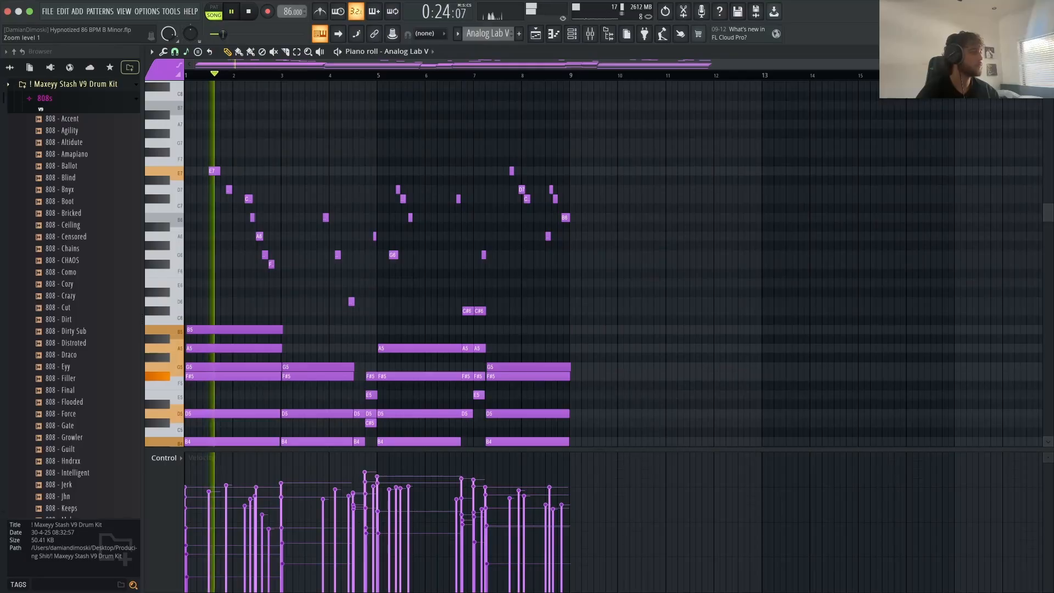
{"action": "key", "text": "space"}
{"action": "key", "text": "F5"}
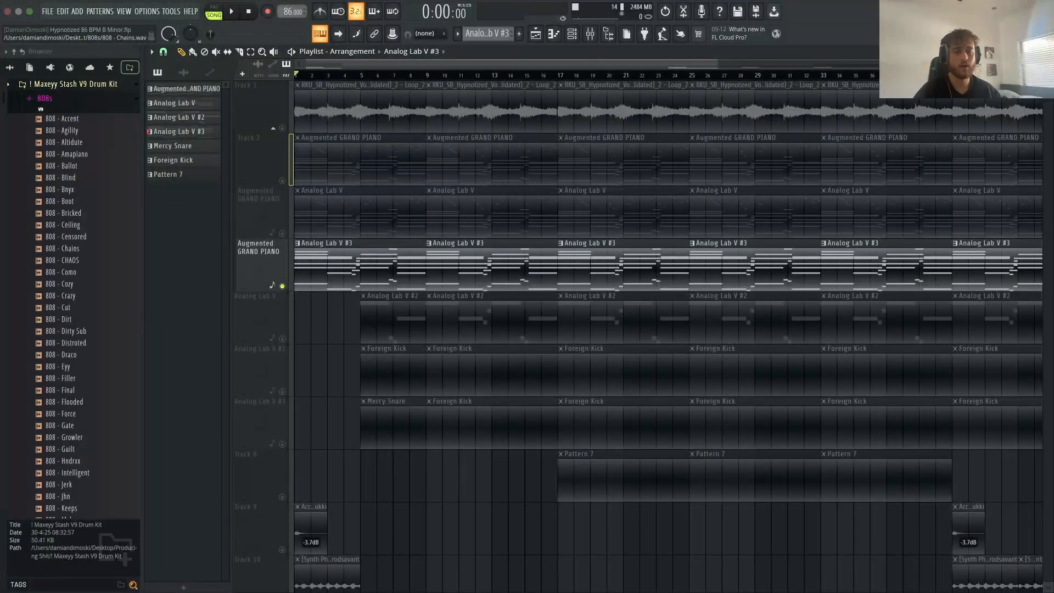
Step: Open the Analog Lab V #3 clip's notes from the playlist in the piano roll, and close it
{"action": "key", "text": "Page_Up"}
{"action": "key", "text": "Page_Up"}
{"action": "key", "text": "Page_Up"}
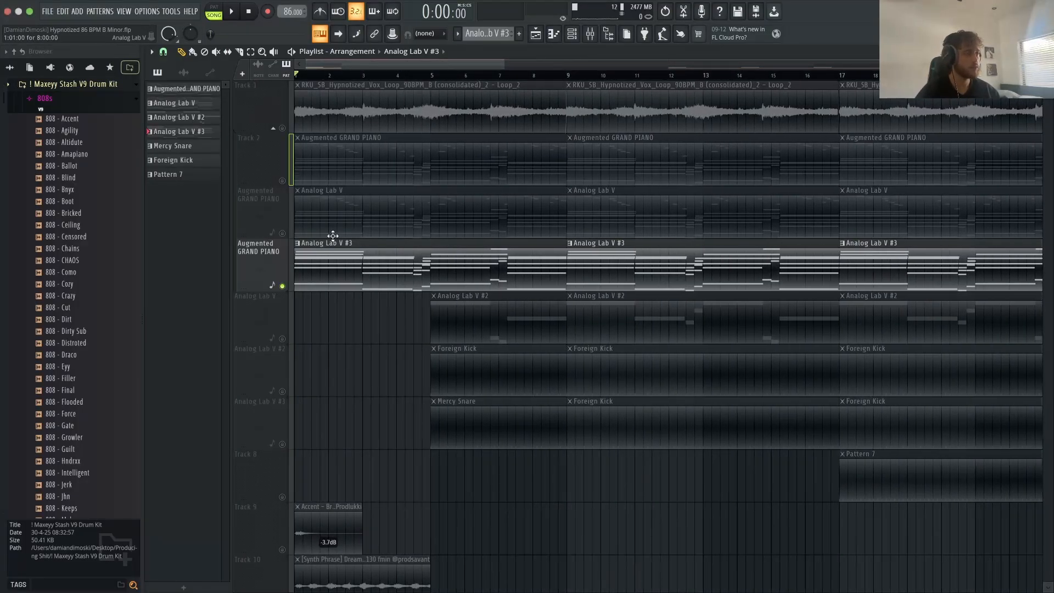
{"action": "double_click", "coordinate": [381, 280]}
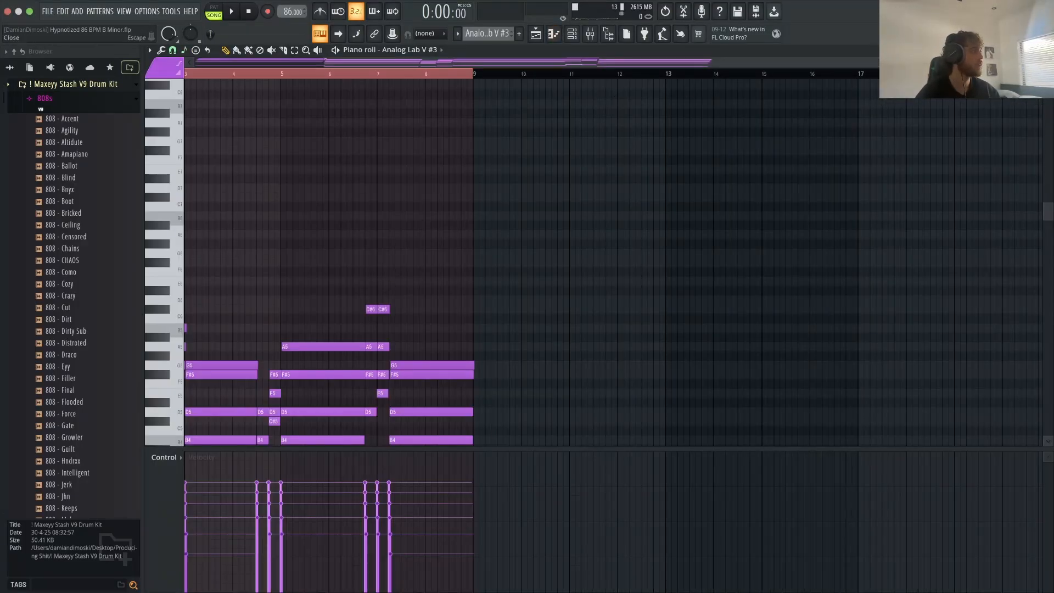
{"action": "left_click", "coordinate": [1047, 50]}
Step: Open the Analog Lab V #3 channel's instrument from the channel rack, check its loaded preset, and close it
{"action": "left_click", "coordinate": [571, 34]}
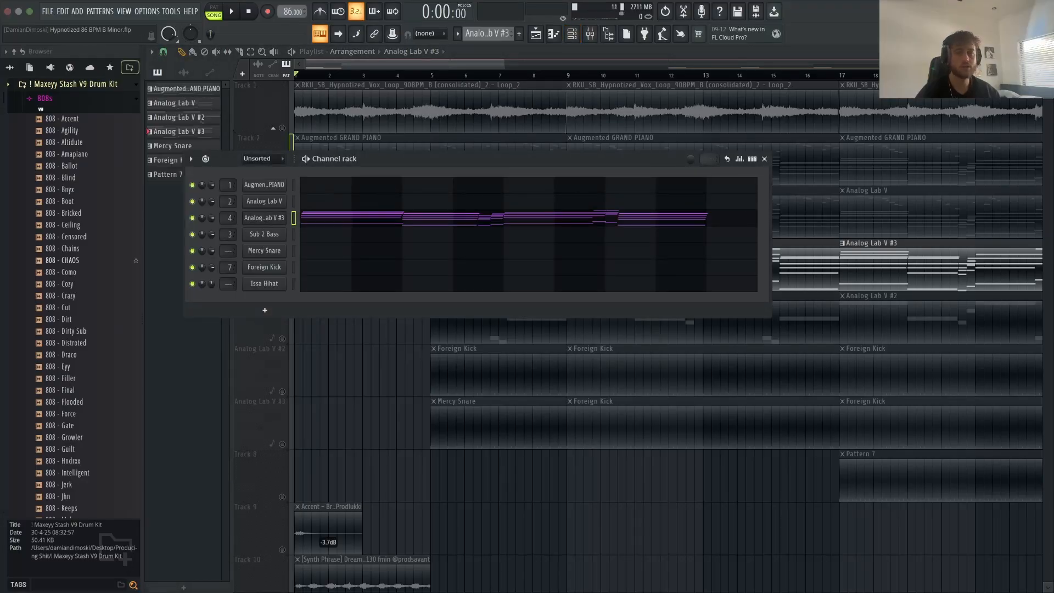
{"action": "left_click", "coordinate": [264, 217]}
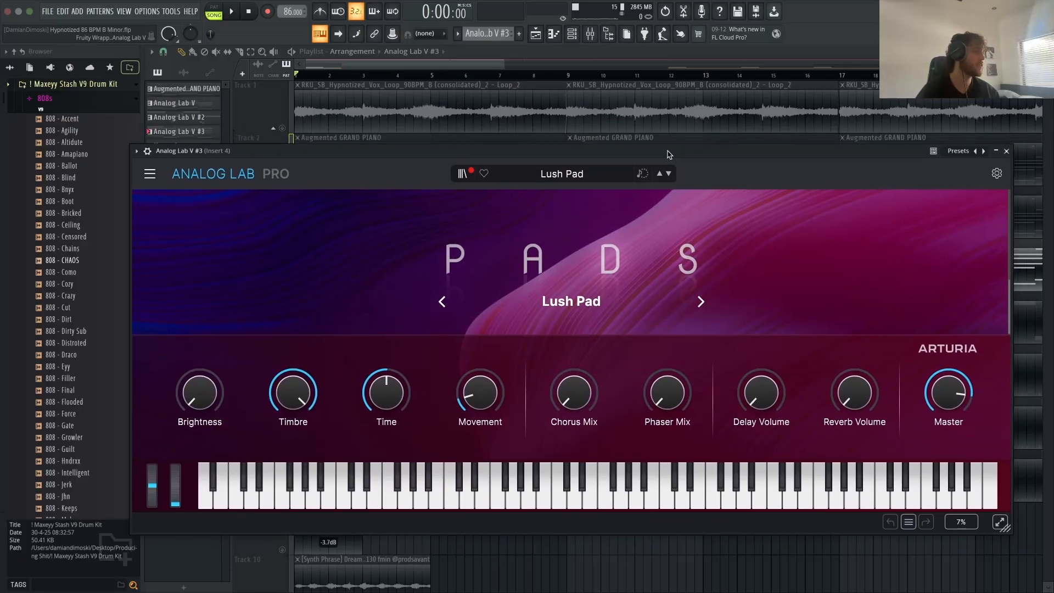
{"action": "left_click", "coordinate": [1007, 151]}
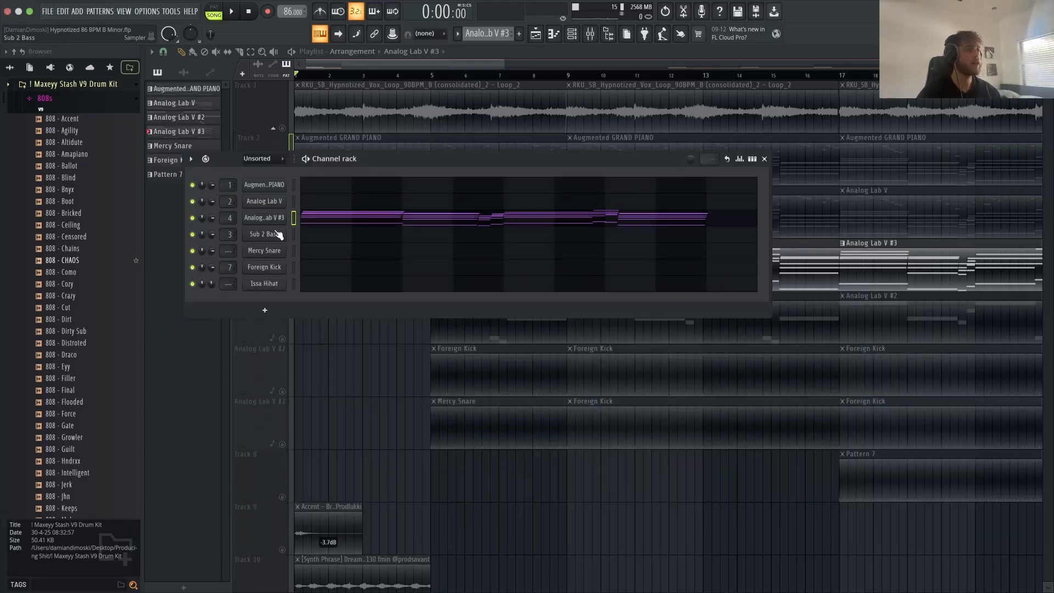
Step: Look at the Analog Lab V #3 channel's mixer insert, close the mixer, and open the channel's full pattern in the piano roll
{"action": "left_click", "coordinate": [590, 34]}
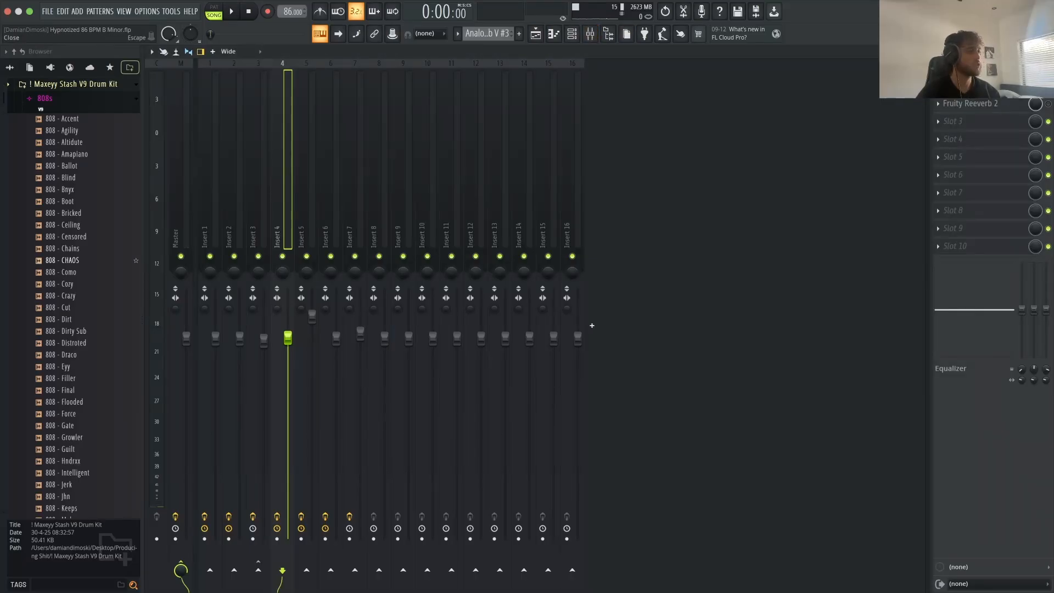
{"action": "left_click", "coordinate": [1046, 52]}
{"action": "right_click", "coordinate": [286, 215]}
{"action": "left_click", "coordinate": [292, 217]}
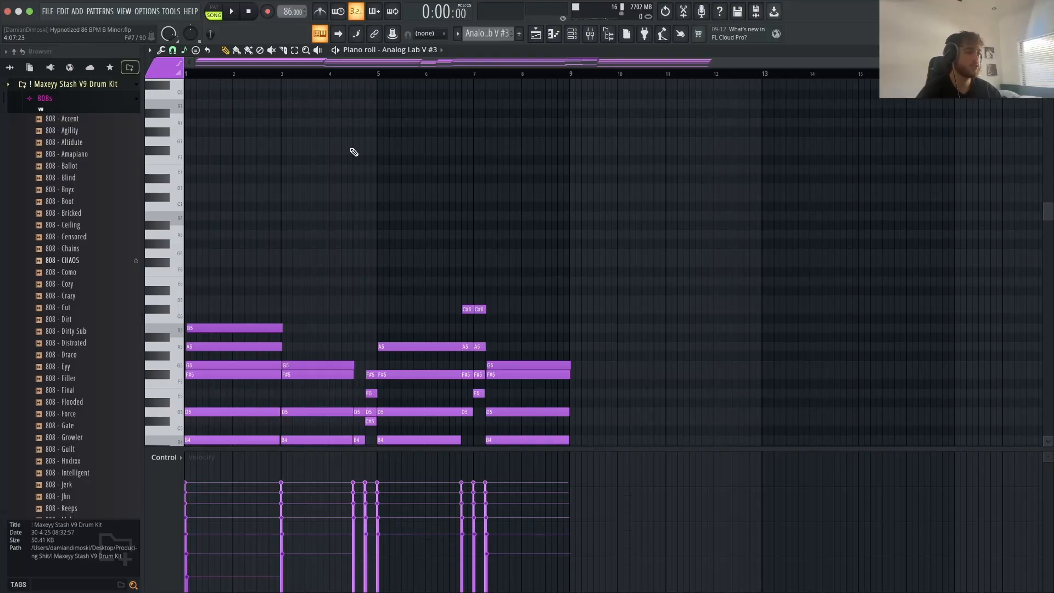
Step: Play the Analog Lab V #3 pattern while examining its chord notes, stop playback, and close the piano roll and channel rack
{"action": "scroll", "coordinate": [354, 152], "scroll_direction": "up", "scroll_amount": 5}
{"action": "key", "text": "space"}
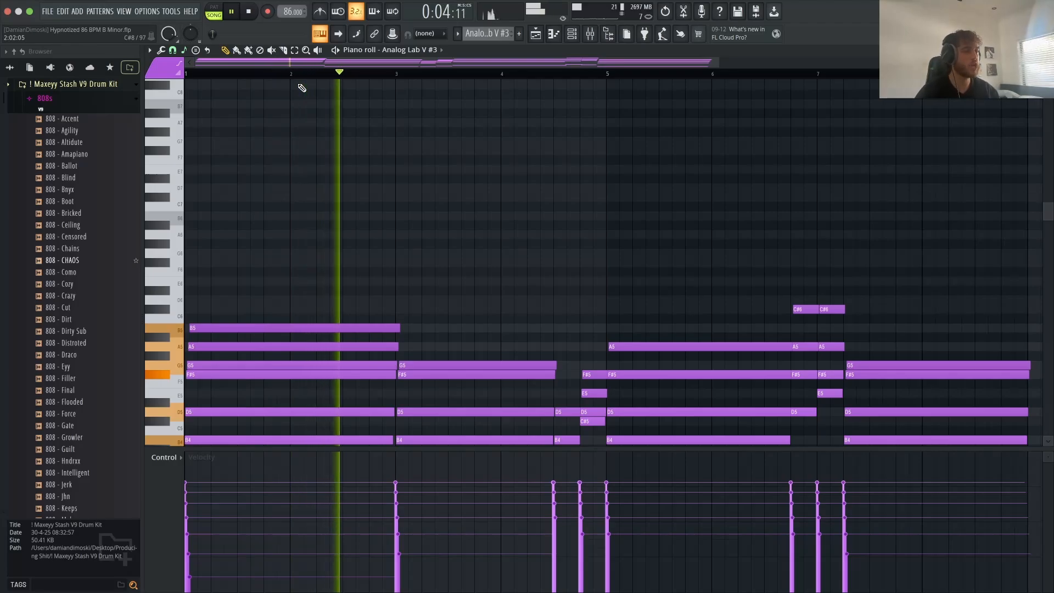
{"action": "scroll", "coordinate": [302, 88], "scroll_direction": "down", "scroll_amount": 2}
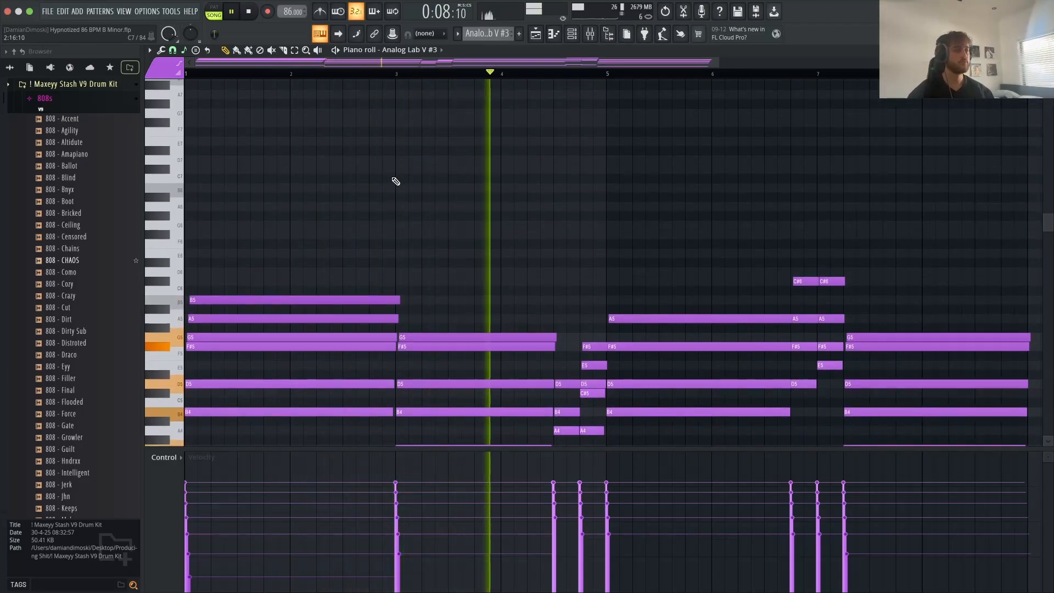
{"action": "scroll", "coordinate": [434, 194], "scroll_direction": "down", "scroll_amount": 2}
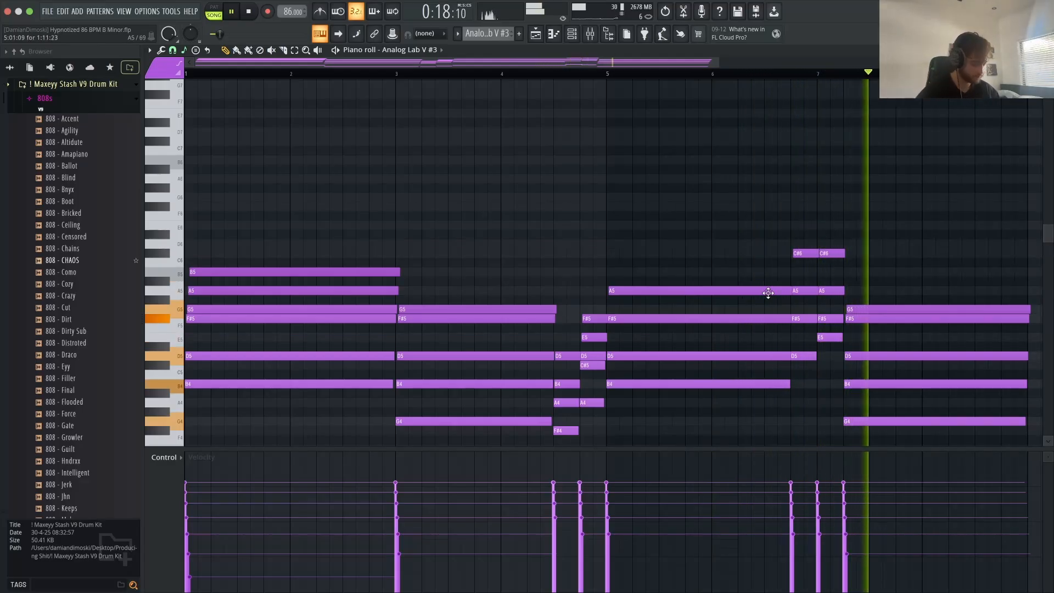
{"action": "scroll", "coordinate": [768, 292], "scroll_direction": "down", "scroll_amount": 1}
{"action": "key", "text": "space"}
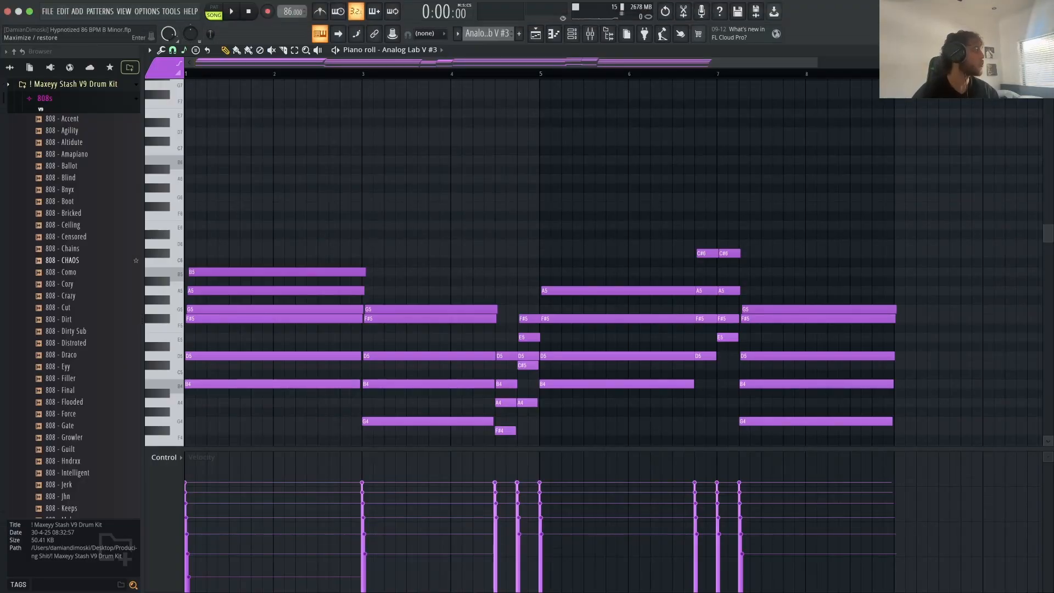
{"action": "left_click", "coordinate": [1046, 50]}
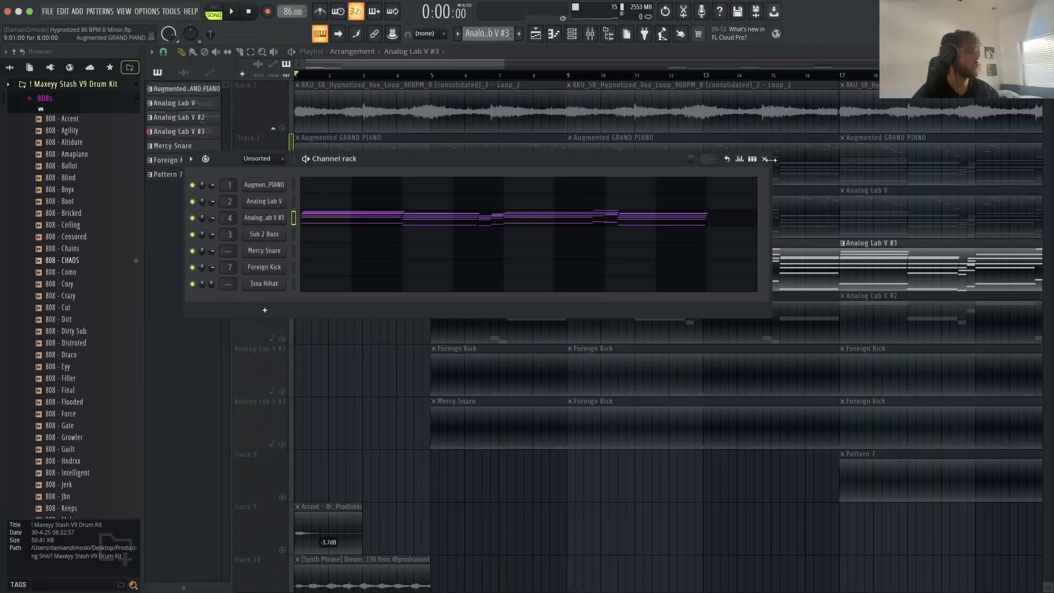
{"action": "left_click", "coordinate": [766, 159]}
{"action": "scroll", "coordinate": [769, 159], "scroll_direction": "down", "scroll_amount": 1}
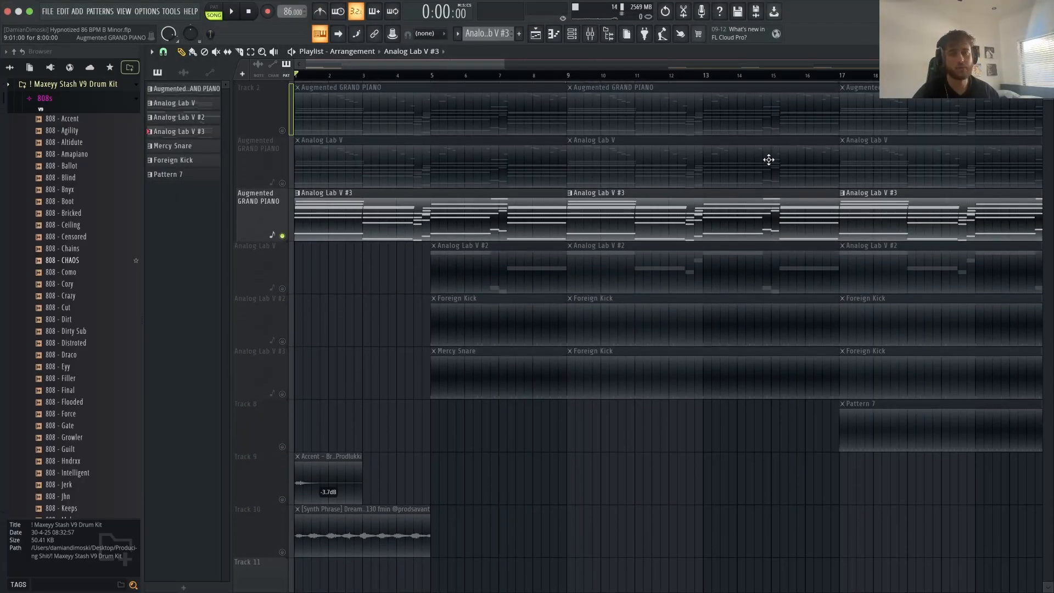
Step: Examine the curve of Insert 4's Fruity Parametric EQ 2 in the mixer during playback, close it, and stop playback
{"action": "left_click", "coordinate": [591, 33]}
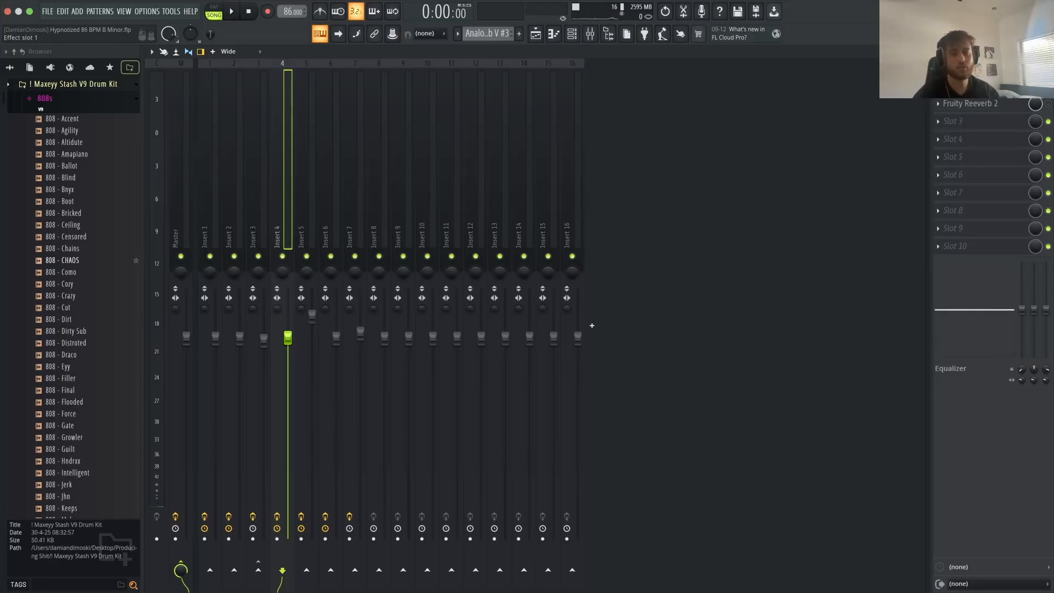
{"action": "left_click", "coordinate": [1015, 98]}
{"action": "key", "text": "space"}
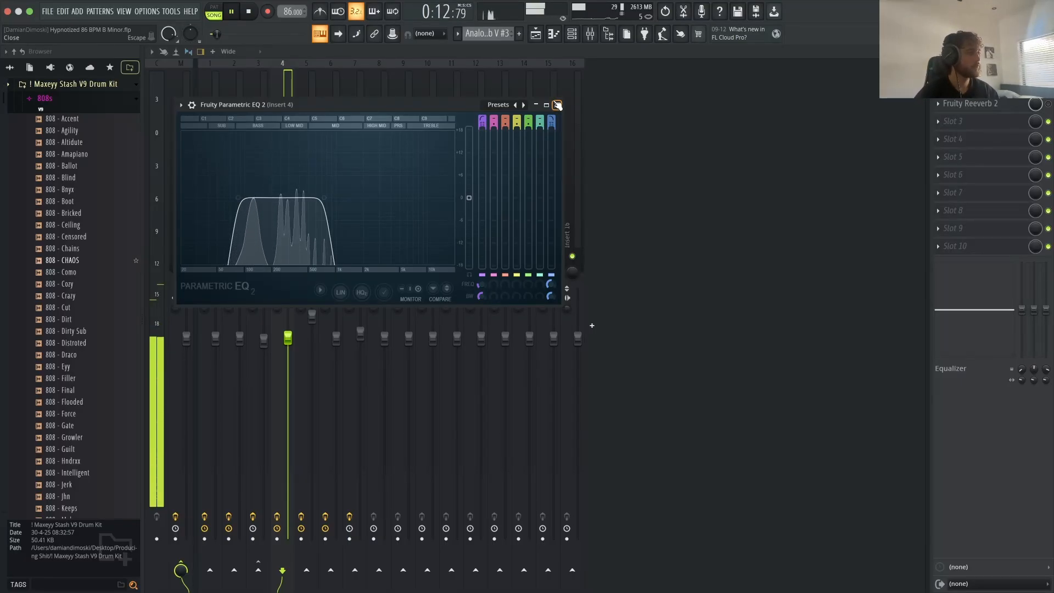
{"action": "left_click", "coordinate": [557, 105]}
{"action": "key", "text": "space"}
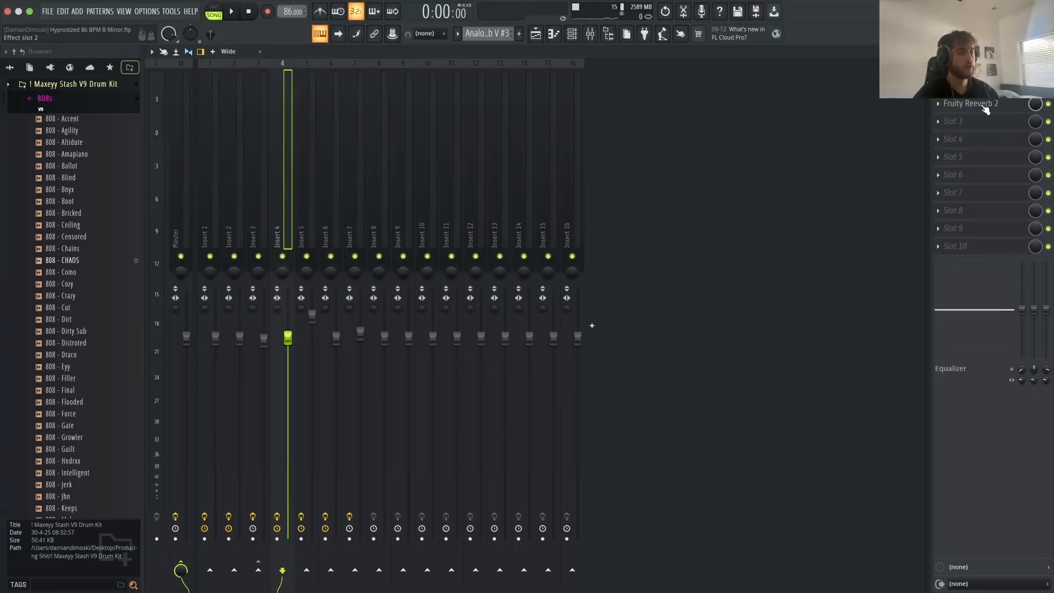
Step: Examine Insert 4's Fruity Reeverb 2 settings during playback, return to the playlist, and close the reverb
{"action": "left_click", "coordinate": [985, 108]}
{"action": "key", "text": "space"}
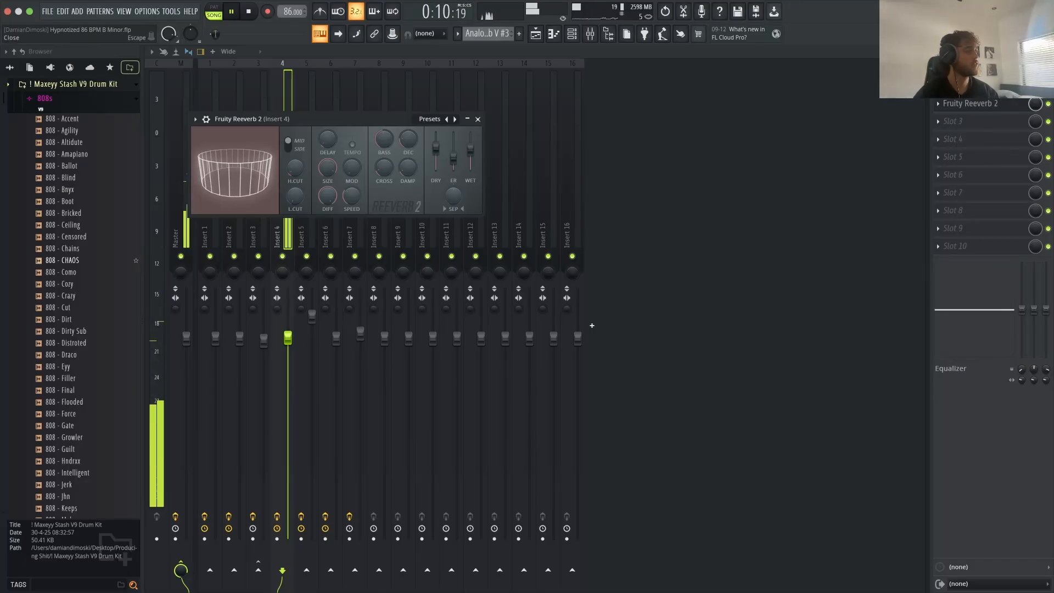
{"action": "key", "text": "F9"}
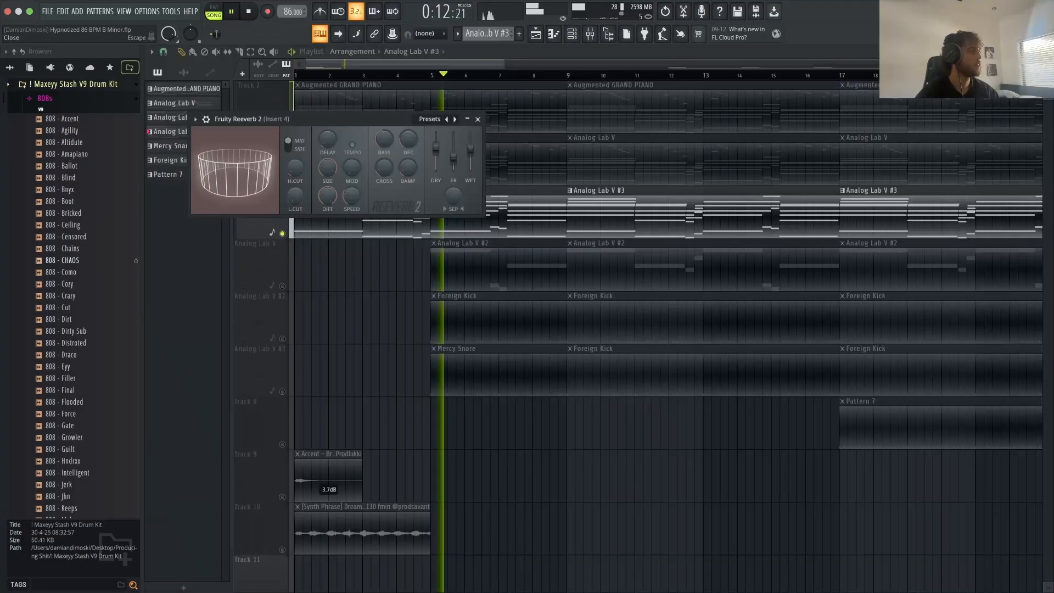
{"action": "left_click", "coordinate": [478, 119]}
Step: Copy the Analog Lab V #2 clip from bar 5 to bar 1 of its playlist track, and stop playback
{"action": "scroll", "coordinate": [473, 141], "scroll_direction": "up", "scroll_amount": 2}
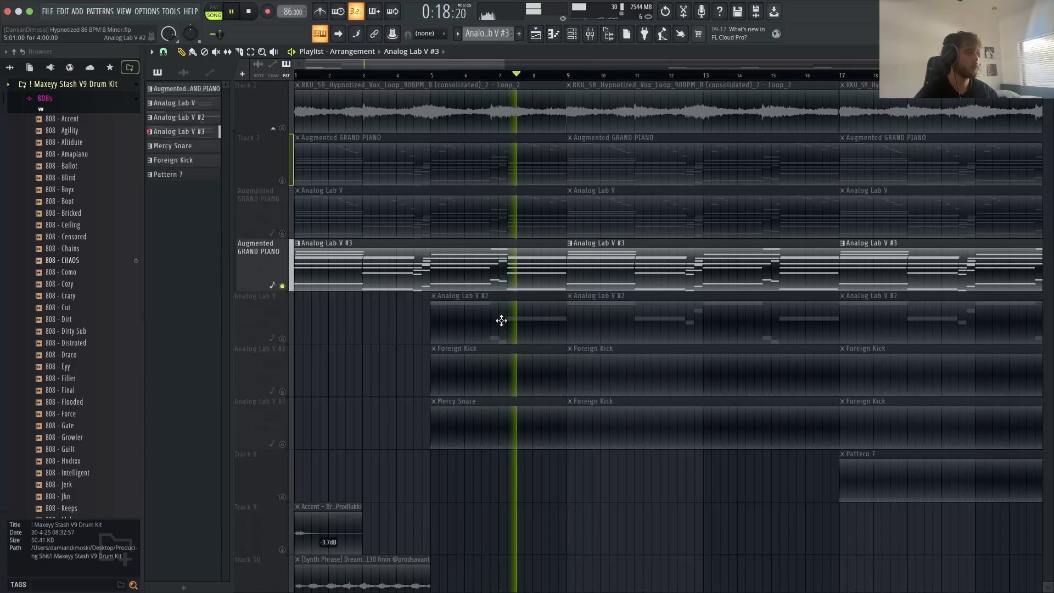
{"action": "left_click_drag", "start_coordinate": [501, 320], "coordinate": [364, 318]}
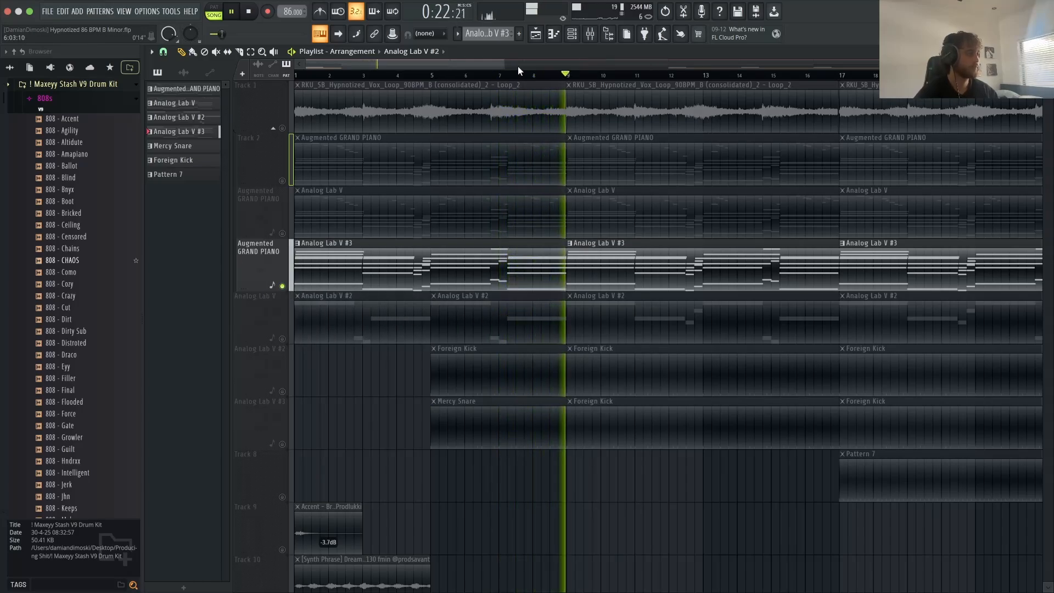
{"action": "key", "text": "space"}
{"action": "left_click", "coordinate": [454, 75]}
{"action": "key", "text": "space"}
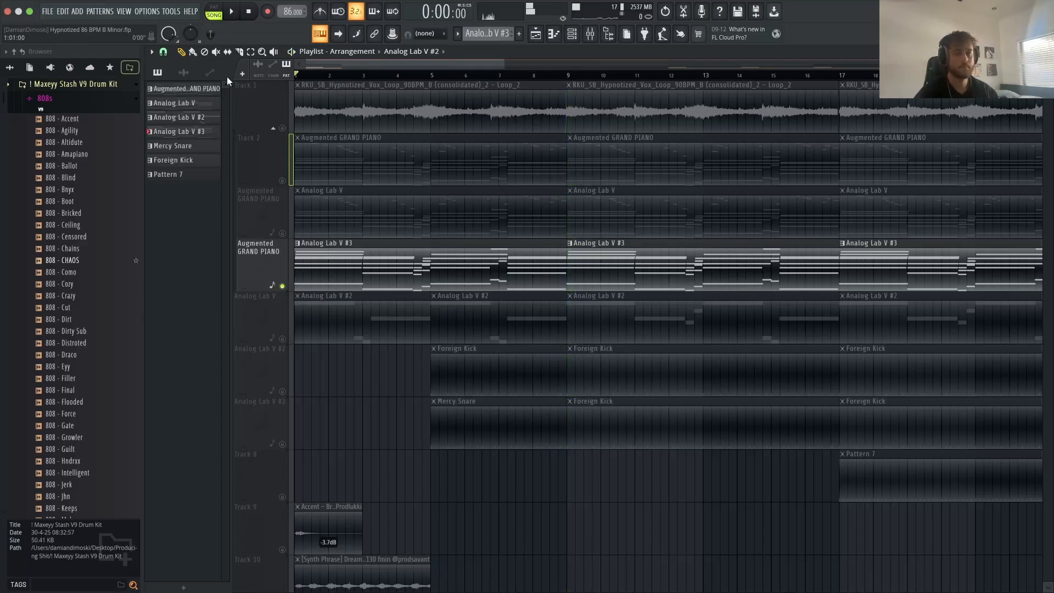
Step: Unmute the playlist tracks holding the Analog Lab V #2, Augmented GRAND PIANO and Analog Lab V clips
{"action": "left_click", "coordinate": [282, 338]}
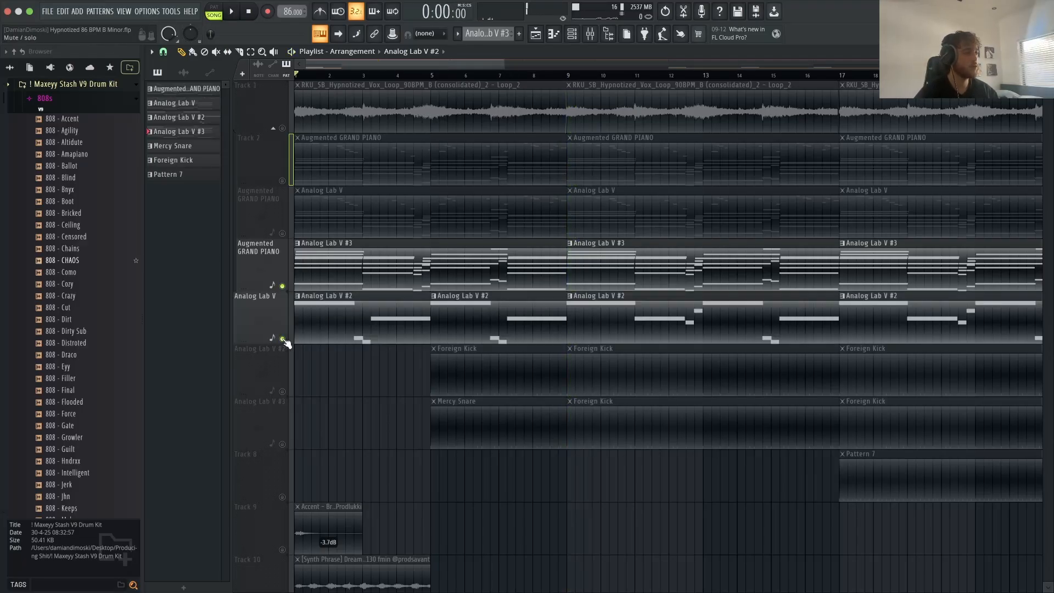
{"action": "left_click", "coordinate": [282, 180]}
{"action": "left_click", "coordinate": [282, 234]}
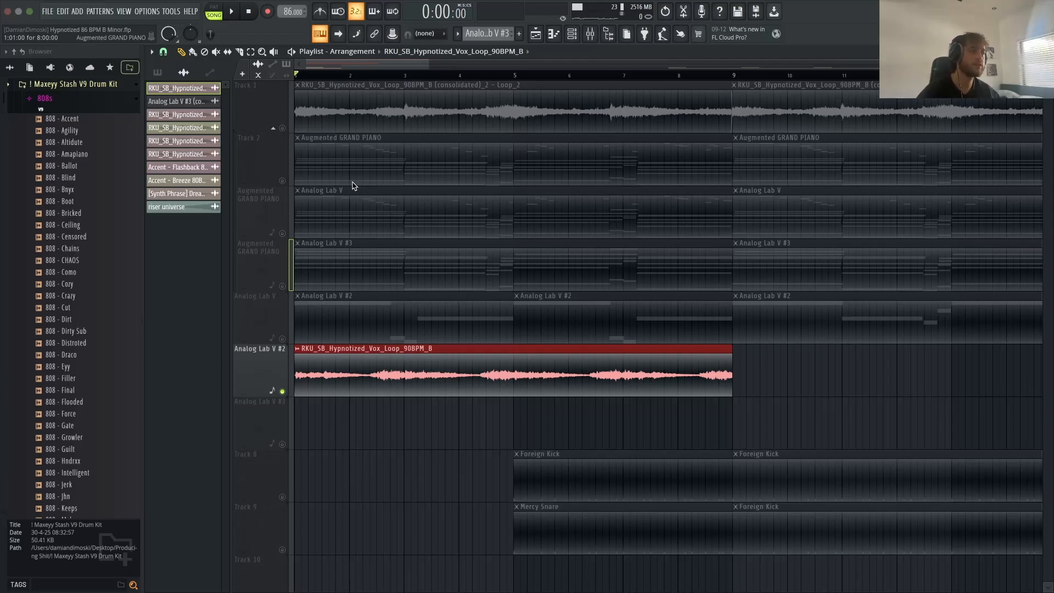
Step: Play the soloed RKU_SB_Hypnotized_Vox_Loop_90BPM_B clip across its eight bars, and stop playback
{"action": "scroll", "coordinate": [514, 72], "scroll_direction": "right", "scroll_amount": 1}
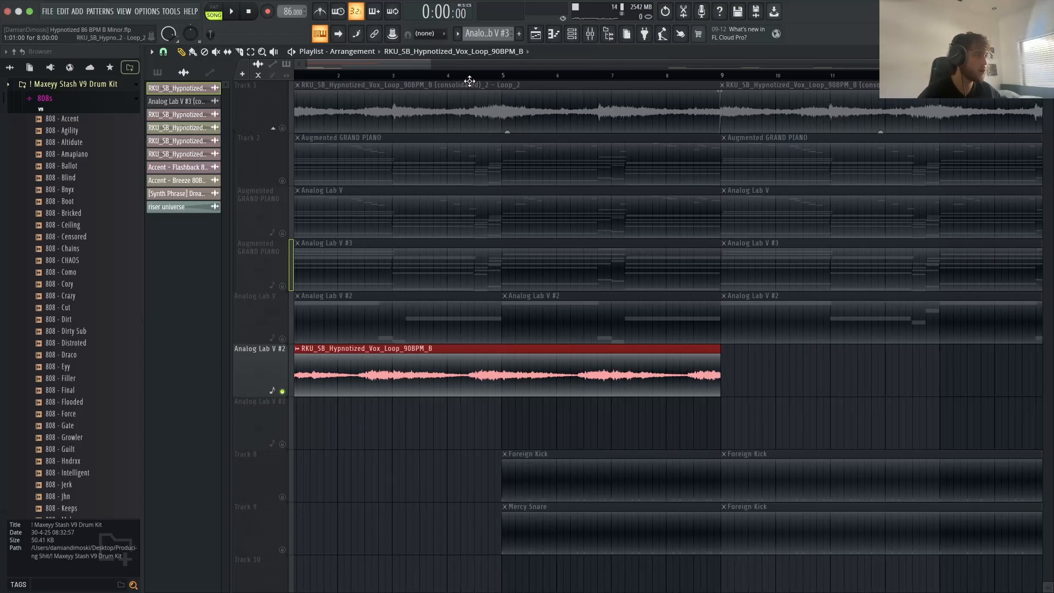
{"action": "left_click_drag", "start_coordinate": [469, 76], "coordinate": [107, 89]}
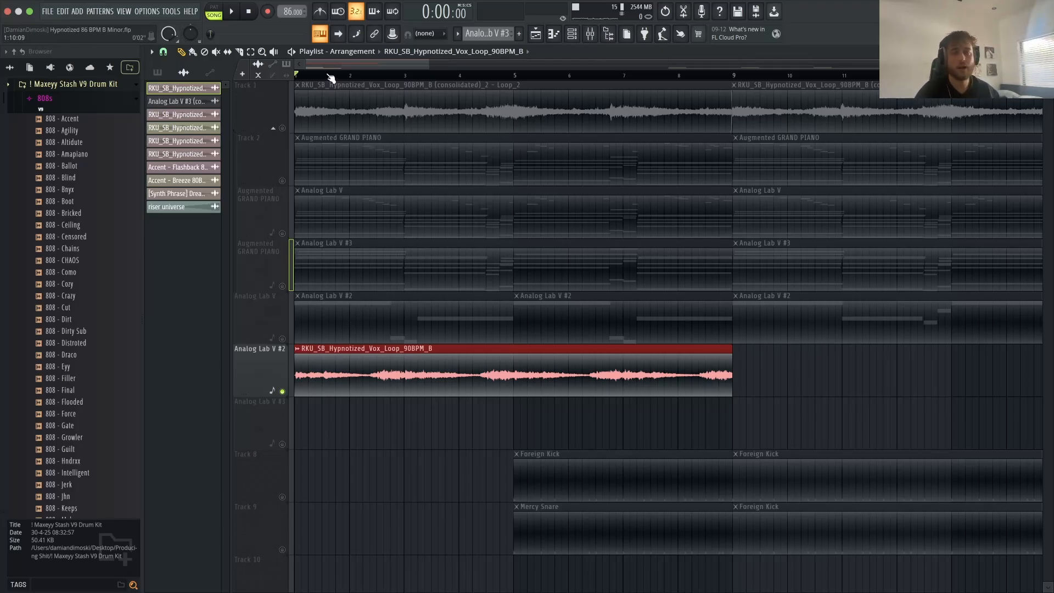
{"action": "key", "text": "space"}
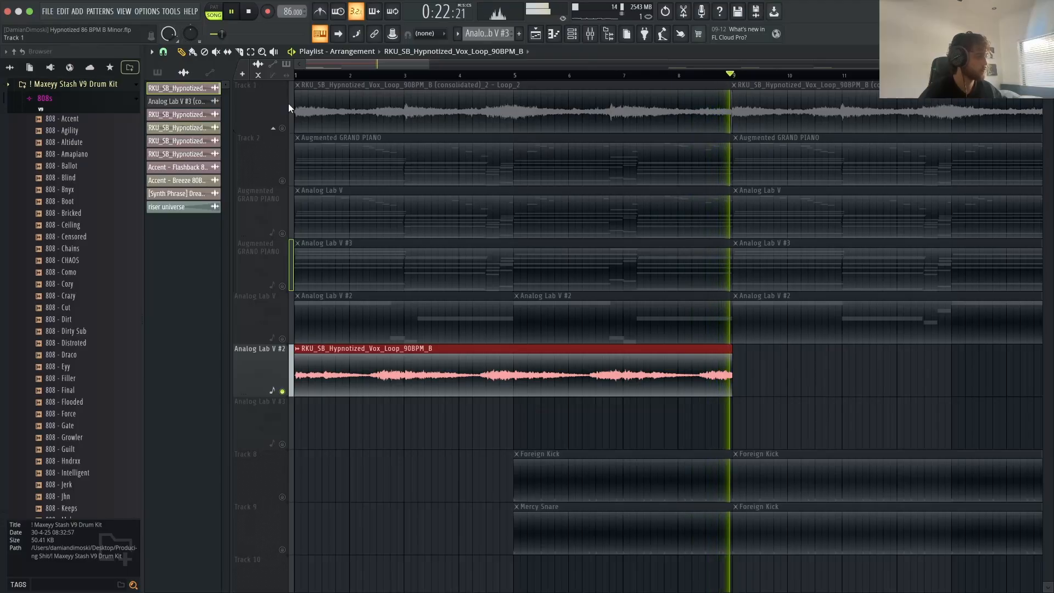
{"action": "key", "text": "space"}
{"action": "scroll", "coordinate": [398, 184], "scroll_direction": "down", "scroll_amount": 2}
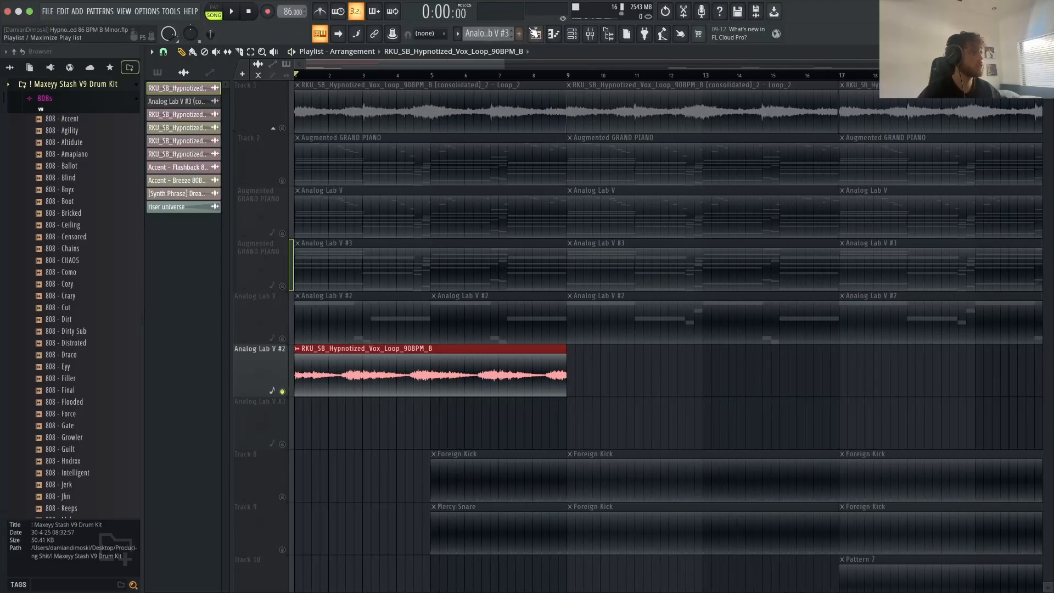
Step: Open Insert 5 in the maximized mixer, examine its Fruity Parametric EQ 2 curve, and close the EQ
{"action": "left_click", "coordinate": [590, 34]}
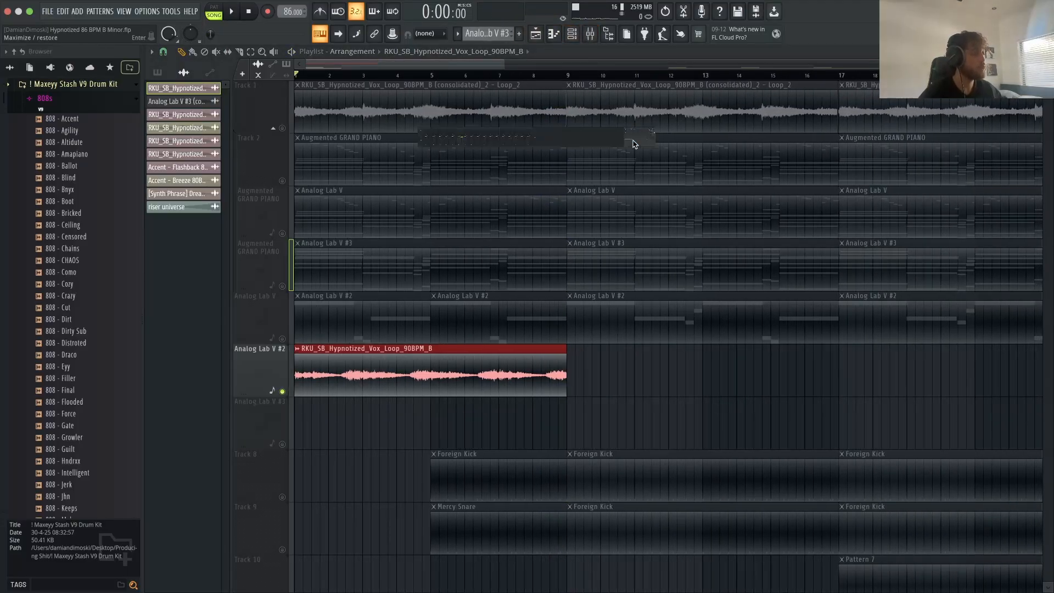
{"action": "left_click", "coordinate": [637, 135]}
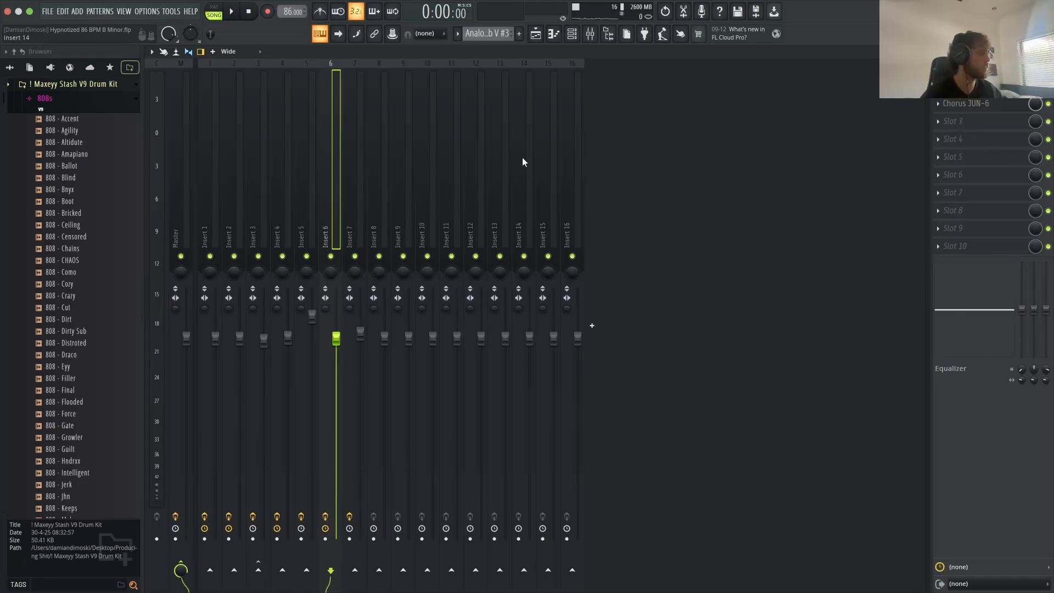
{"action": "left_click", "coordinate": [316, 199]}
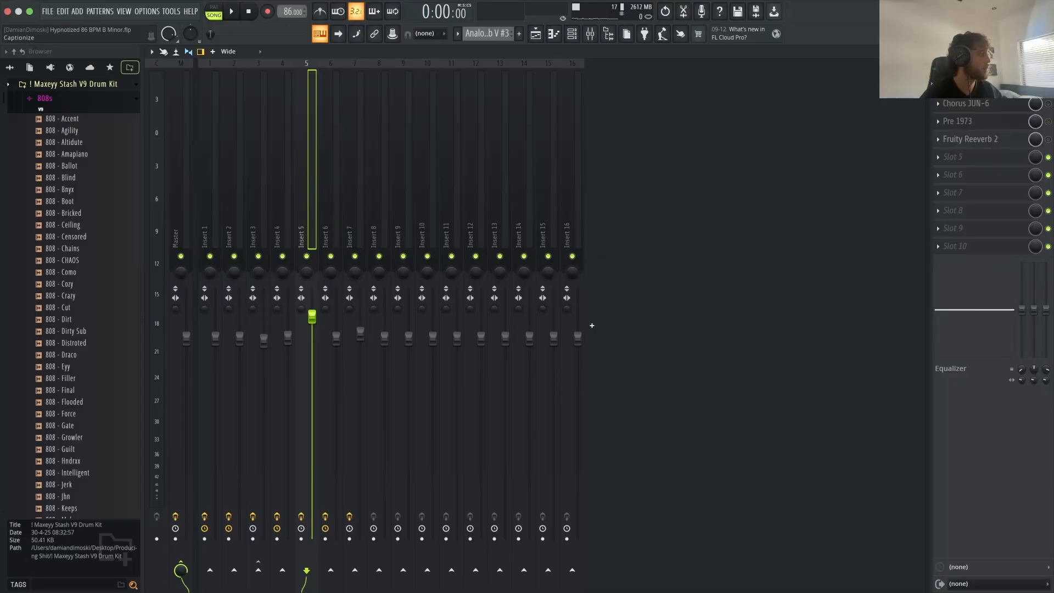
{"action": "left_click", "coordinate": [964, 86]}
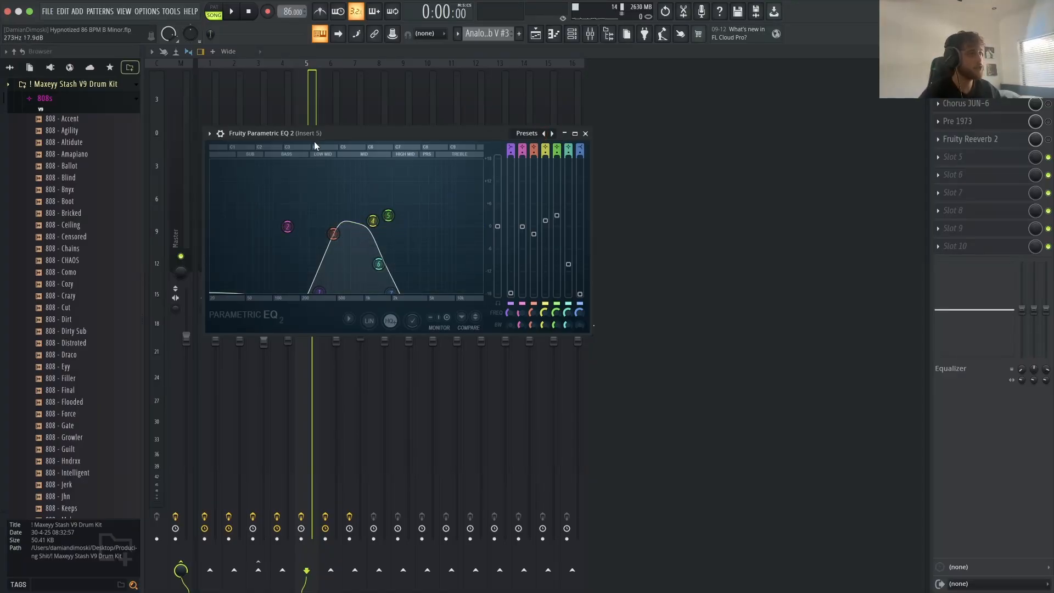
{"action": "left_click_drag", "start_coordinate": [308, 131], "coordinate": [259, 58]}
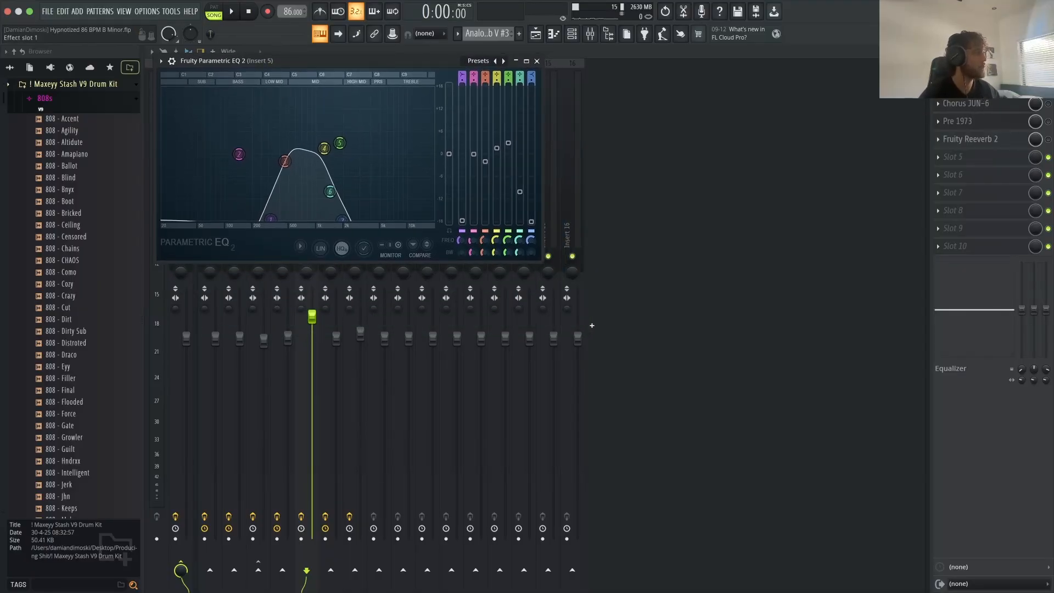
{"action": "left_click", "coordinate": [966, 86]}
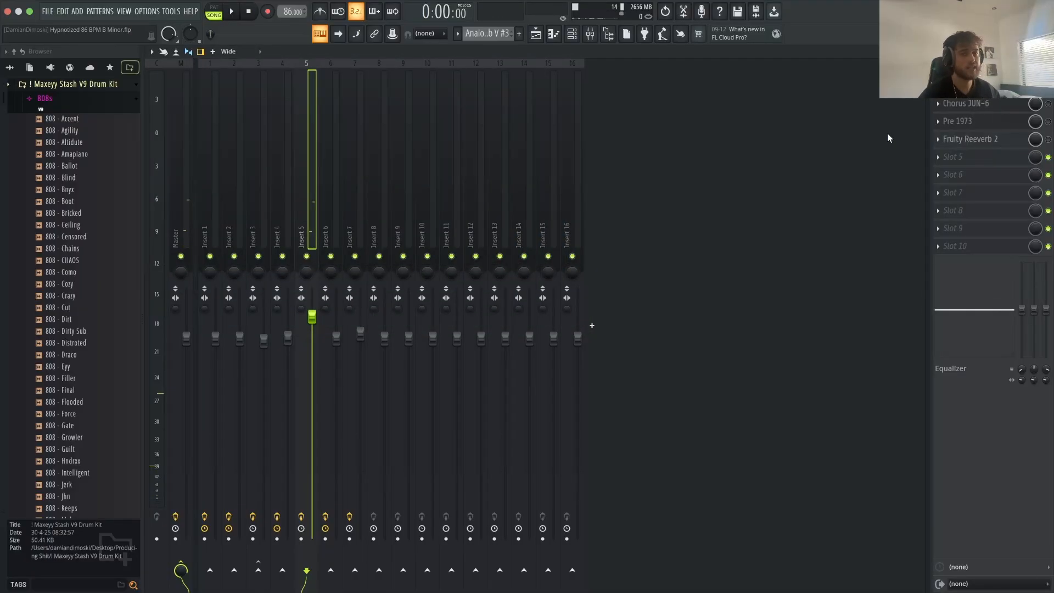
Step: Mute Insert 6 in the mixer during playback to hear Insert 5 alone, and stop playback
{"action": "key", "text": "space"}
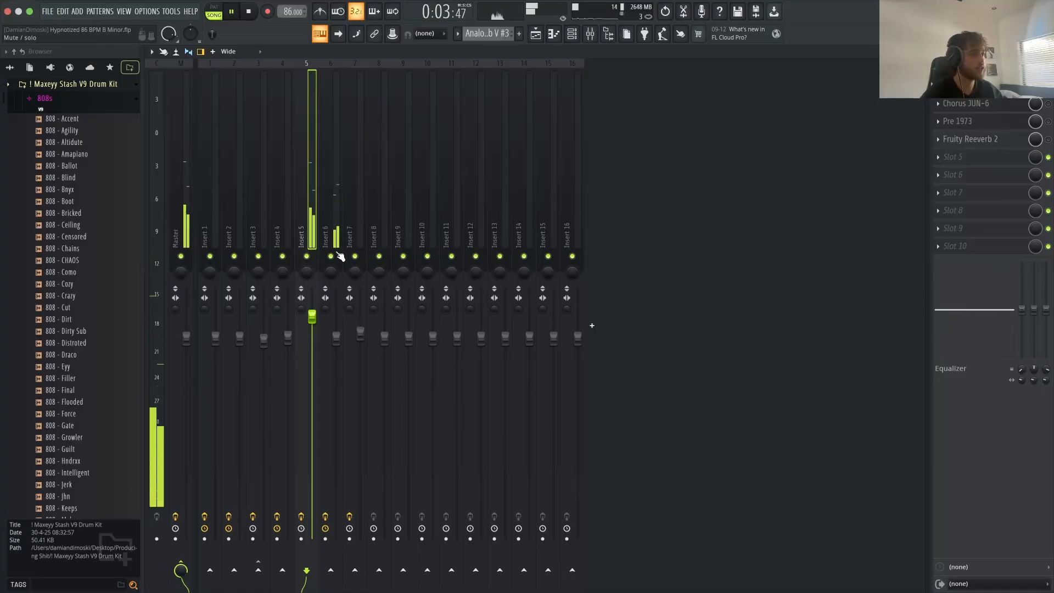
{"action": "left_click", "coordinate": [332, 256]}
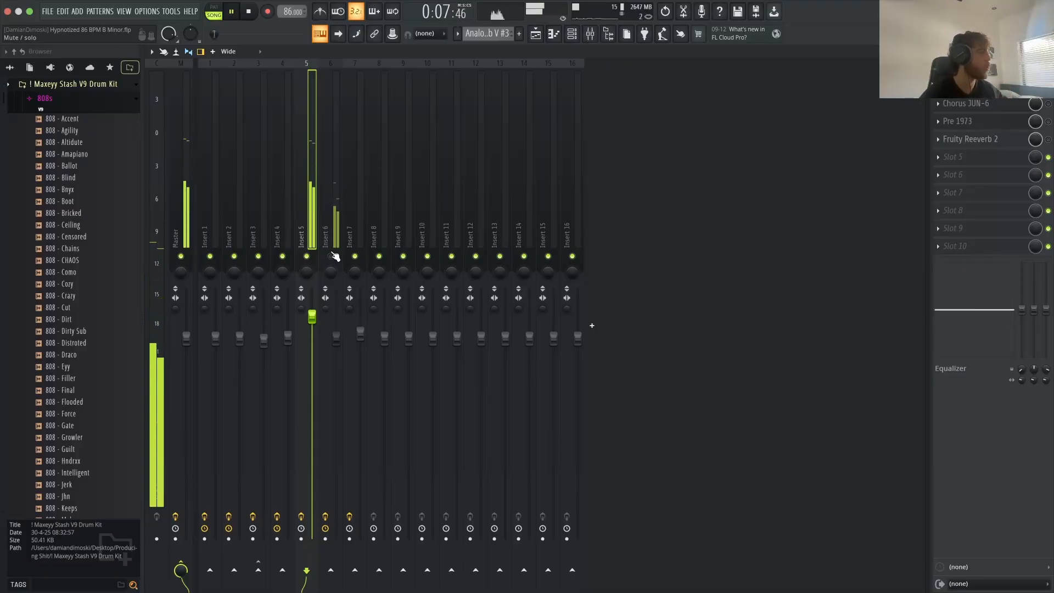
{"action": "key", "text": "space"}
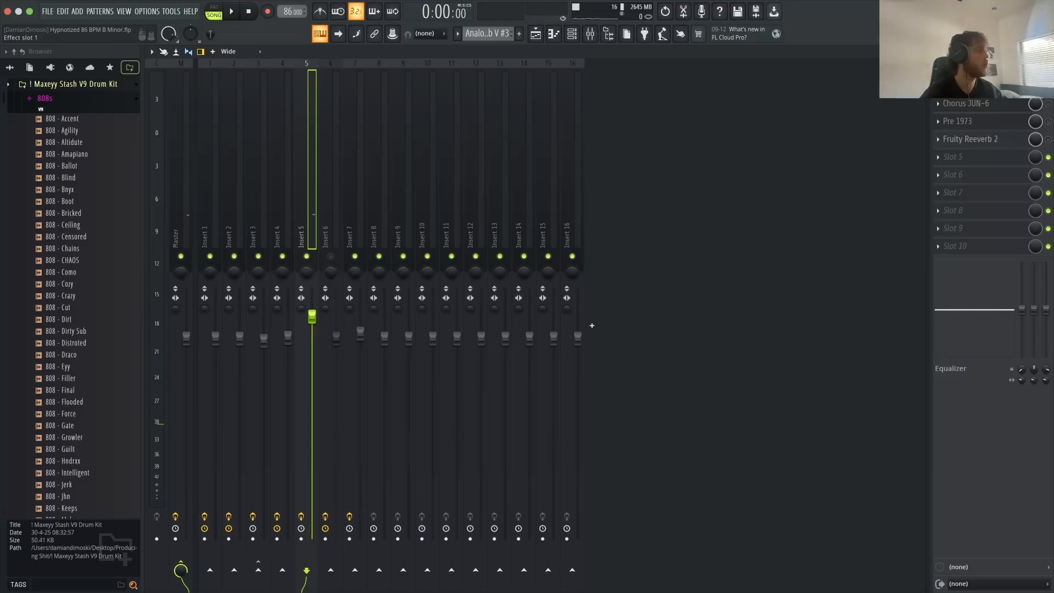
Step: Enable Chorus JUN-6 on Insert 5, examine its settings during playback, stop playback, and close the plugin
{"action": "left_click", "coordinate": [1048, 103]}
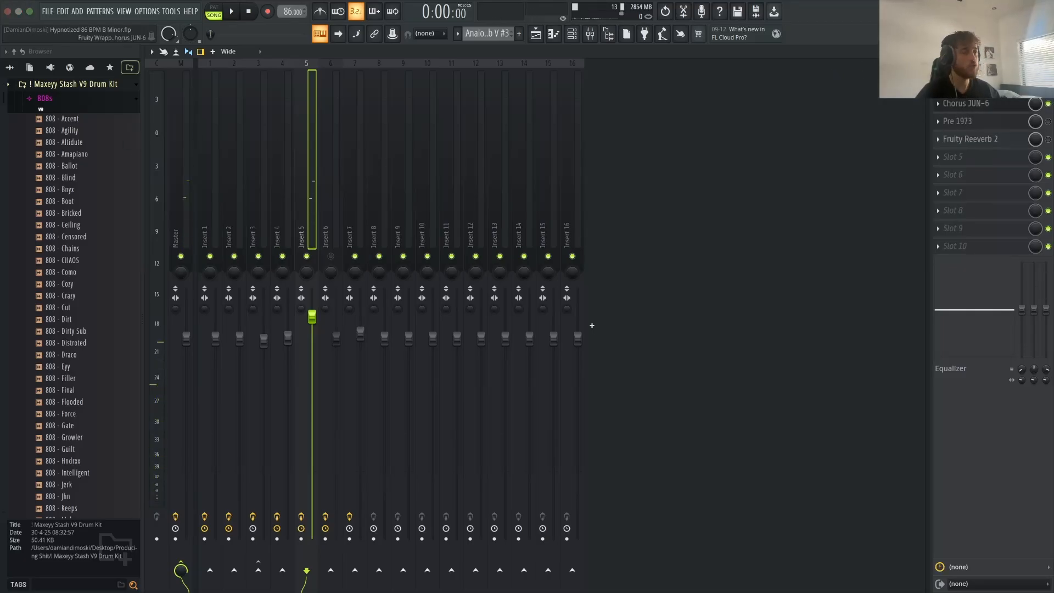
{"action": "left_click_drag", "start_coordinate": [506, 66], "coordinate": [639, 57]}
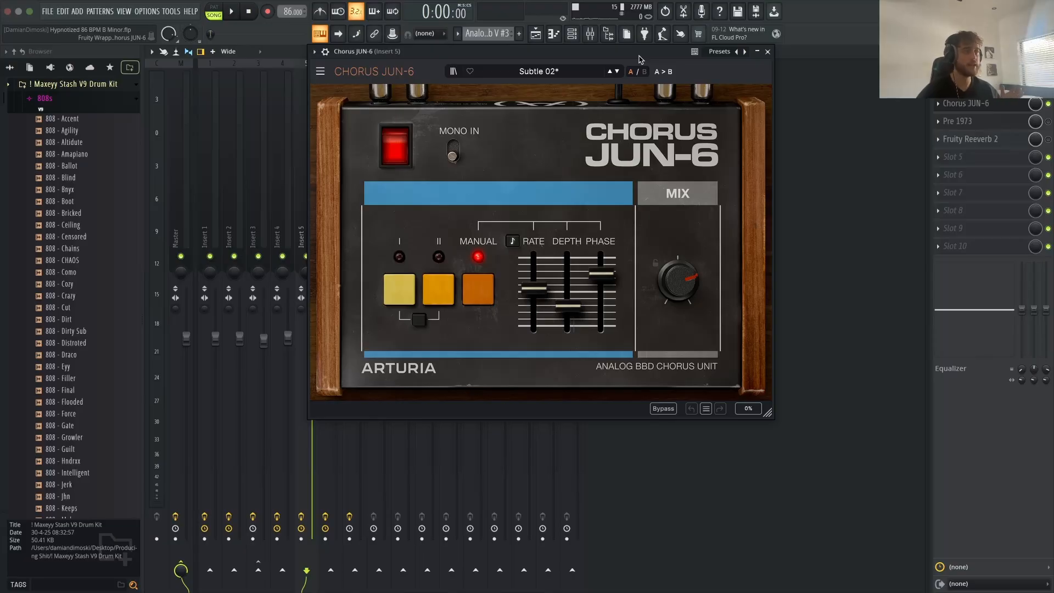
{"action": "left_click_drag", "start_coordinate": [639, 57], "coordinate": [643, 56]}
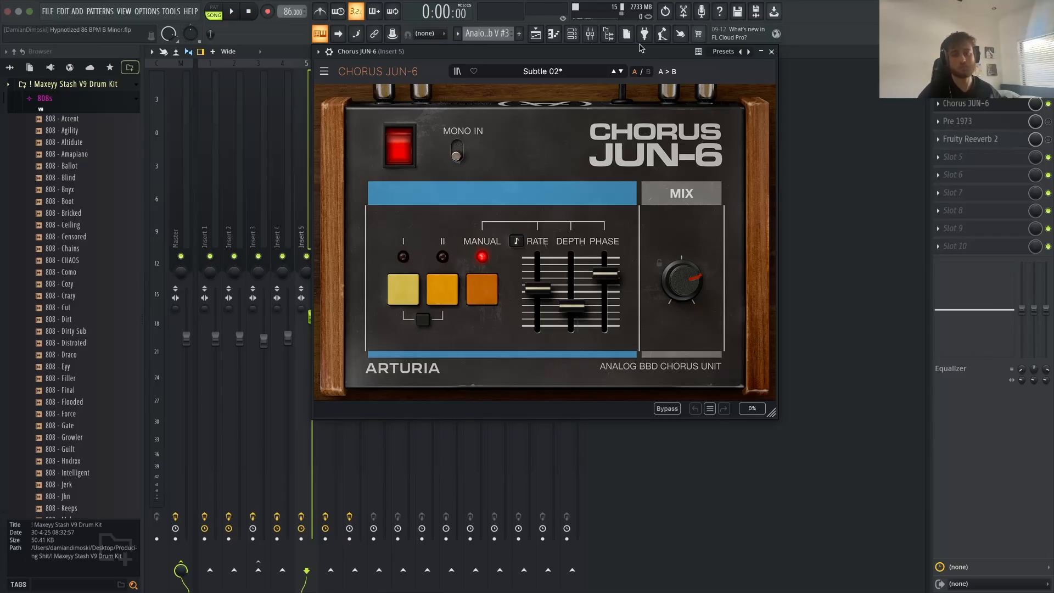
{"action": "key", "text": "space"}
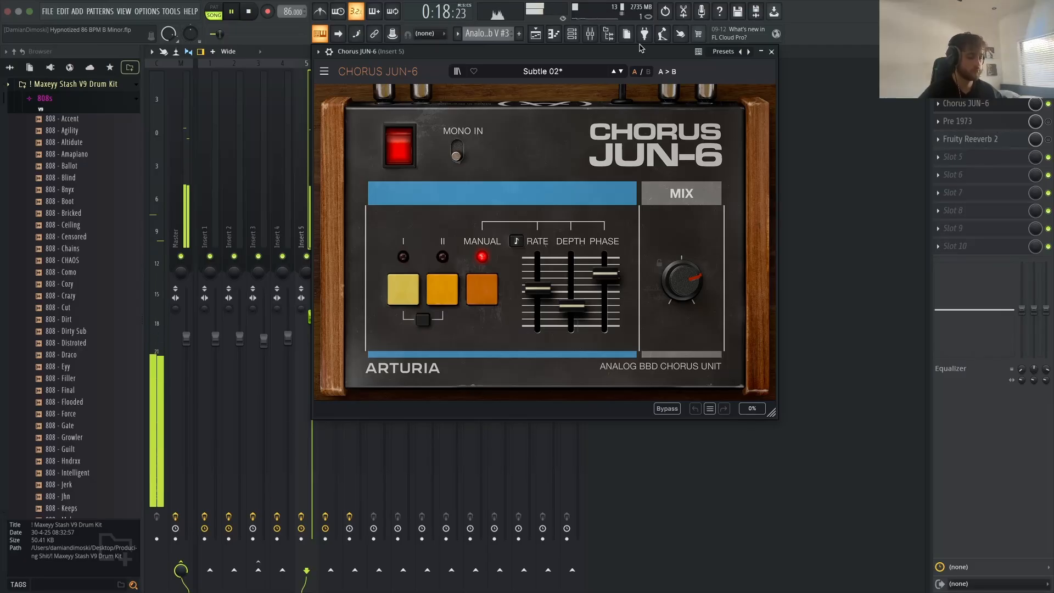
{"action": "key", "text": "space"}
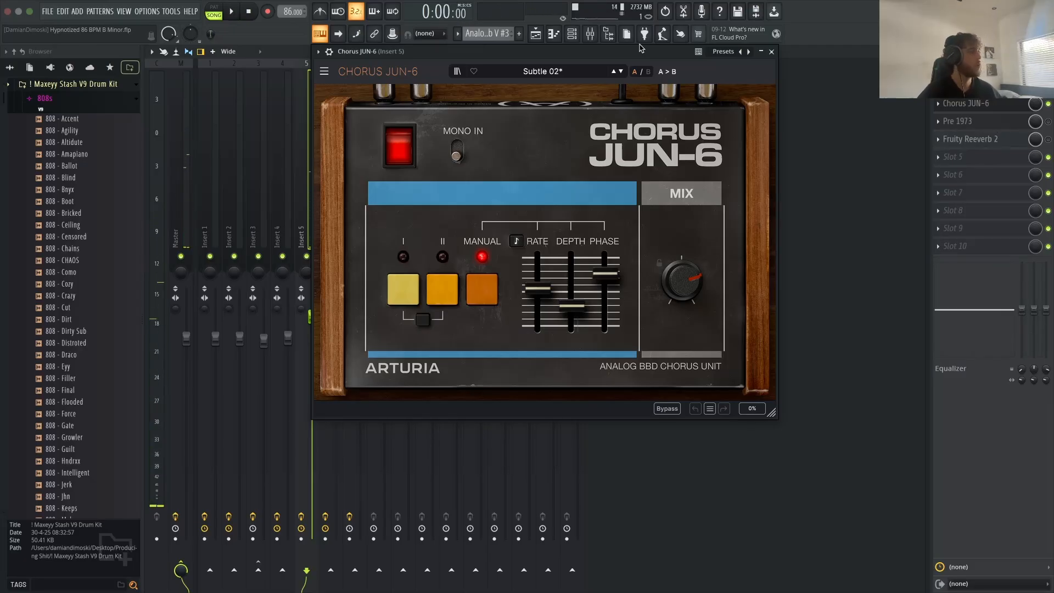
{"action": "left_click", "coordinate": [769, 51]}
Step: Enable Pre 1973 on Insert 5, examine its settings during playback, close it and the emoji picker, and stop playback
{"action": "left_click", "coordinate": [1048, 122]}
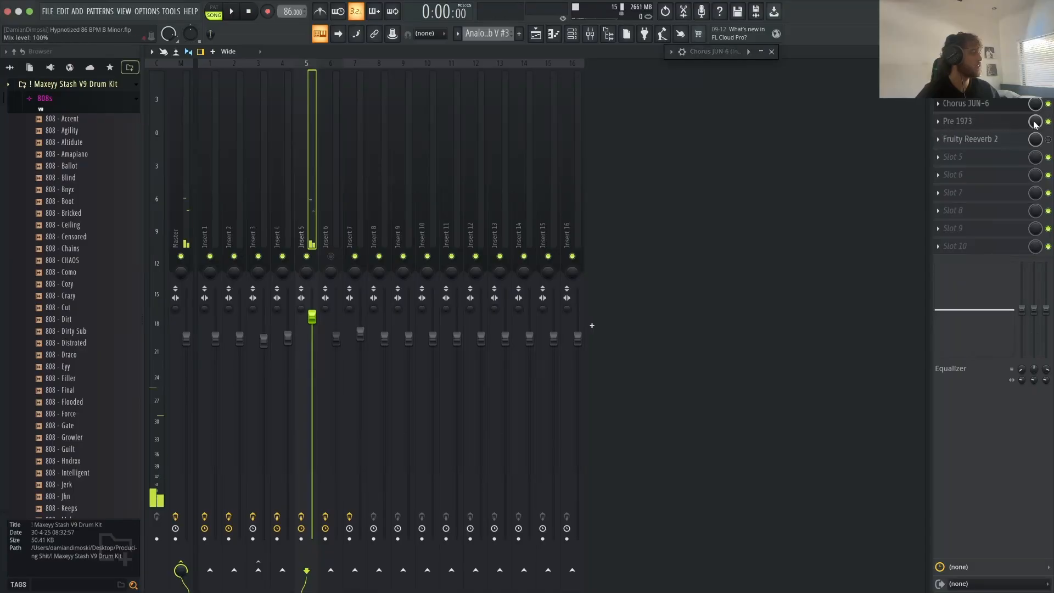
{"action": "left_click", "coordinate": [1015, 123]}
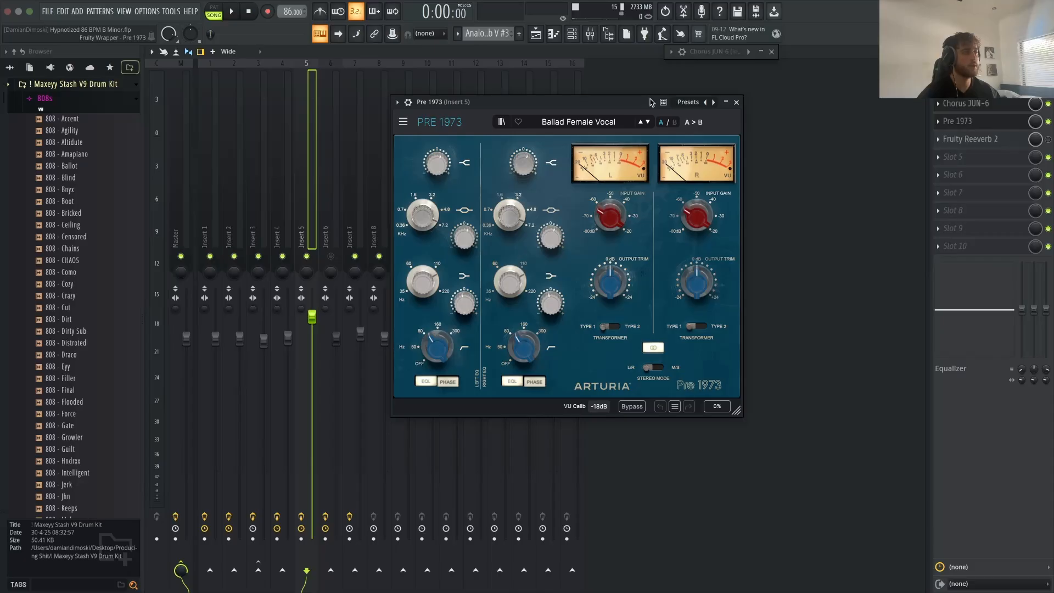
{"action": "key", "text": "space"}
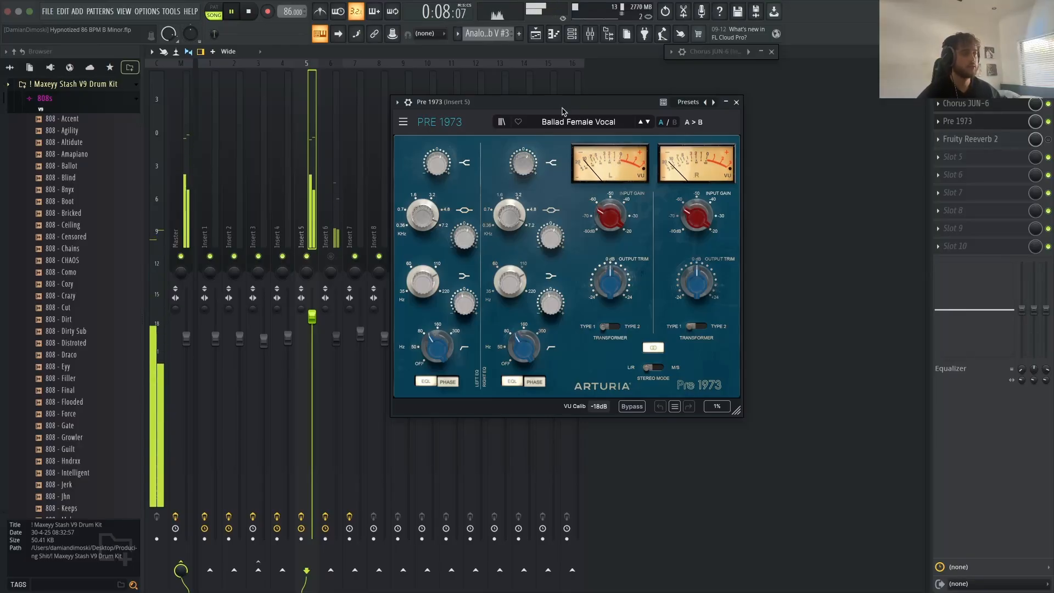
{"action": "key", "text": "ctrl+super+space"}
{"action": "left_click", "coordinate": [737, 102]}
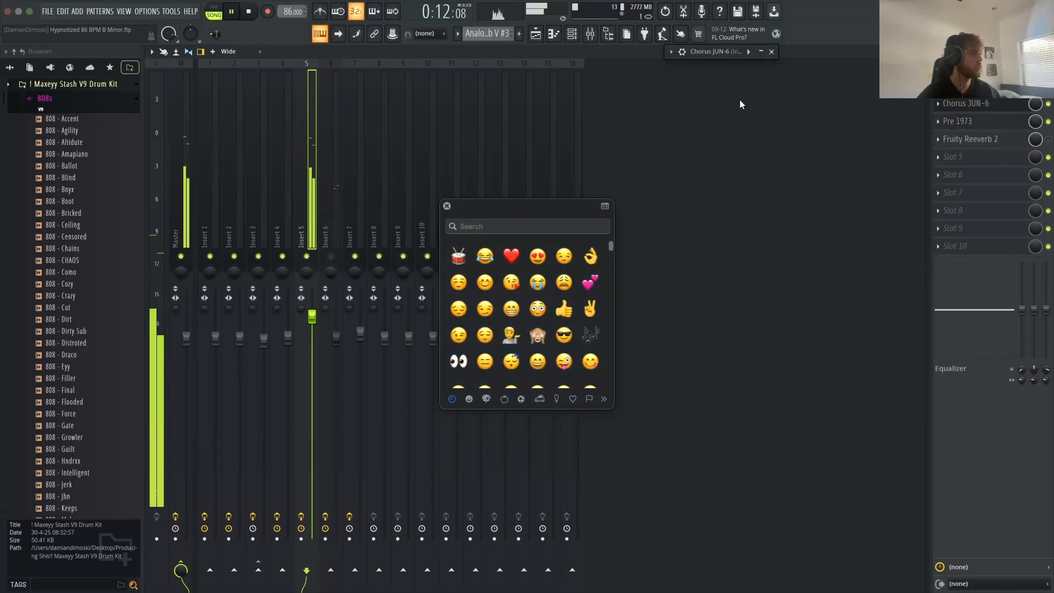
{"action": "key", "text": "space"}
{"action": "left_click", "coordinate": [446, 207]}
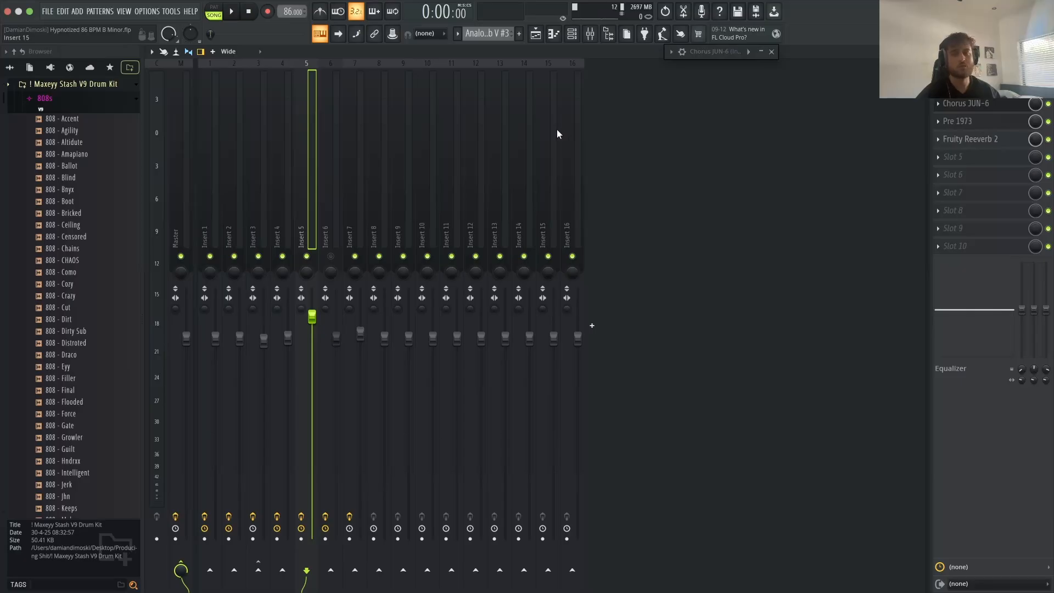
Step: Examine Insert 5's Fruity Reeverb 2 settings, close the reverb, and start playback
{"action": "left_click", "coordinate": [966, 138]}
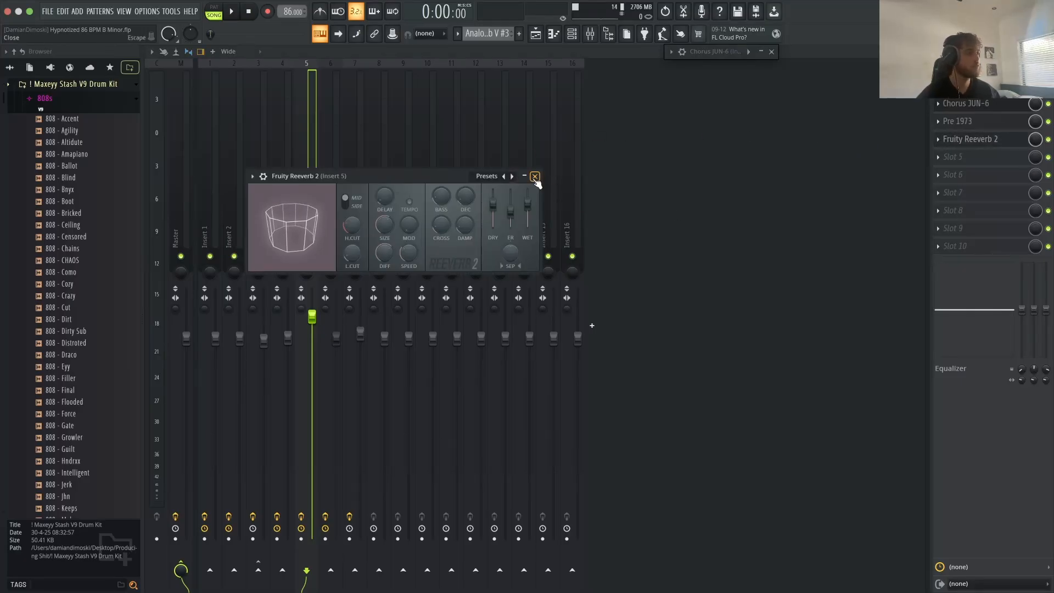
{"action": "left_click", "coordinate": [535, 177]}
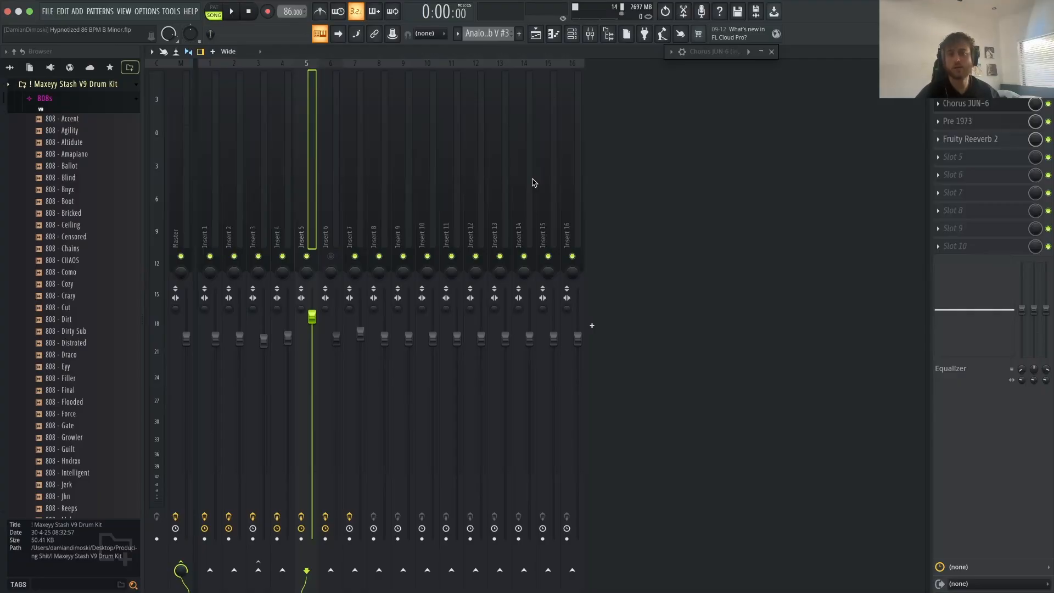
{"action": "key", "text": "space"}
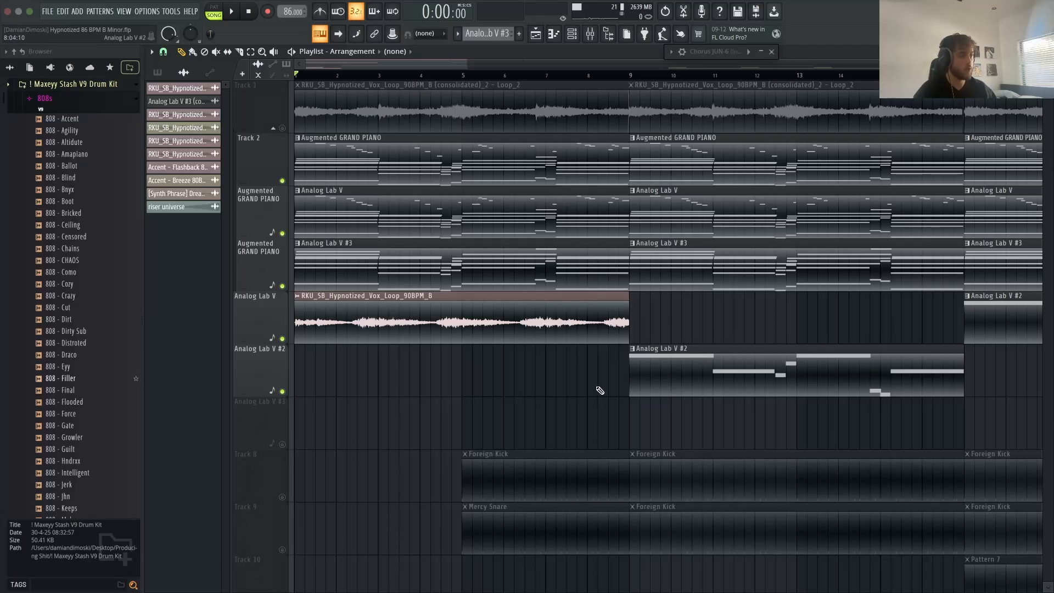
Step: Render the first eight bars of the Augmented GRAND PIANO, Analog Lab V, Analog Lab V #3 and vocal loop clips to one audio clip and play it
{"action": "left_click_drag", "start_coordinate": [597, 395], "coordinate": [320, 177]}
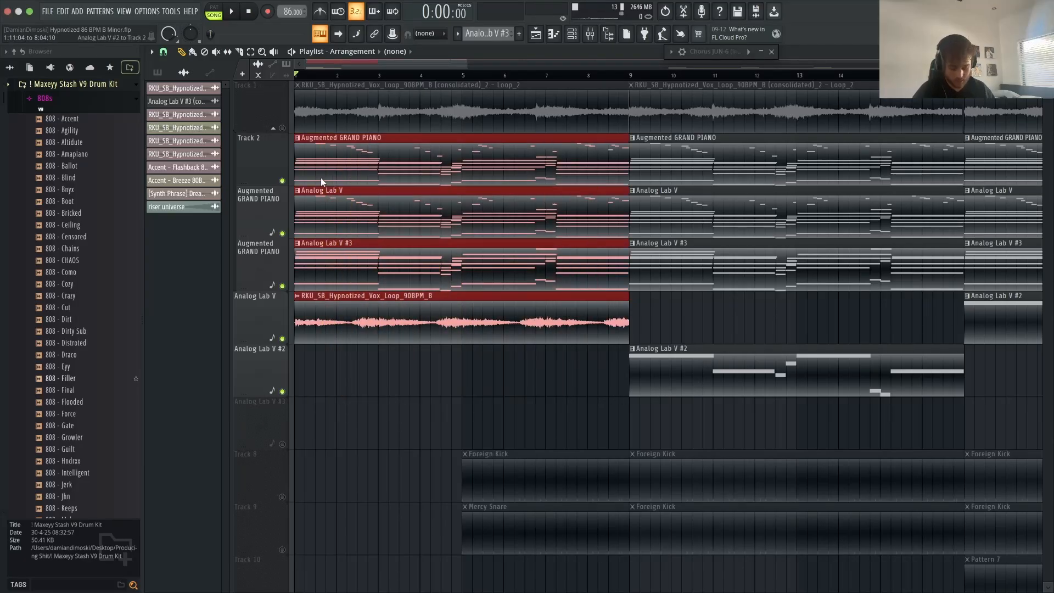
{"action": "key", "text": "super+r"}
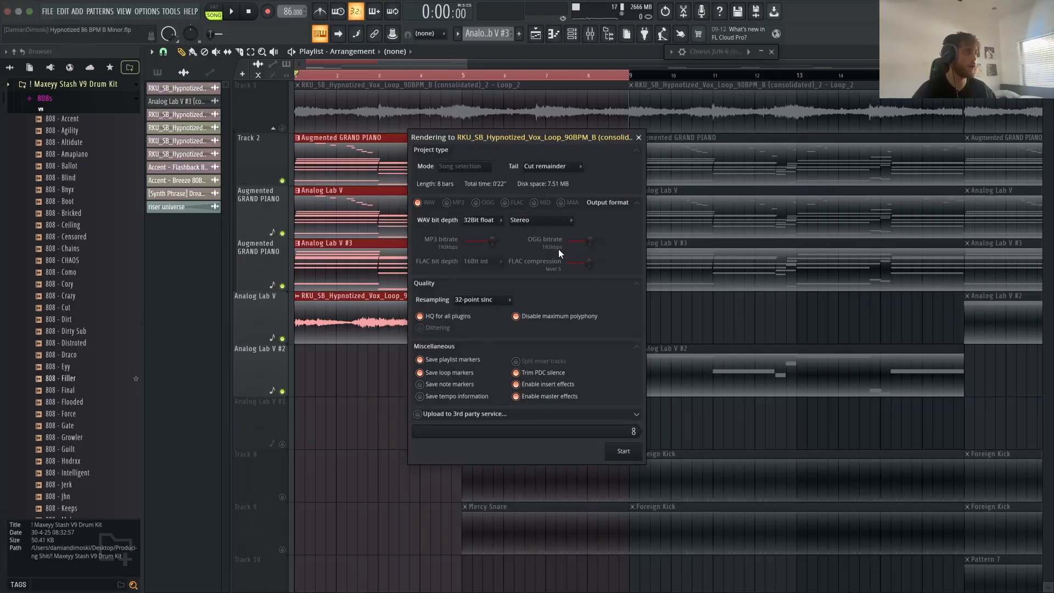
{"action": "left_click", "coordinate": [623, 451]}
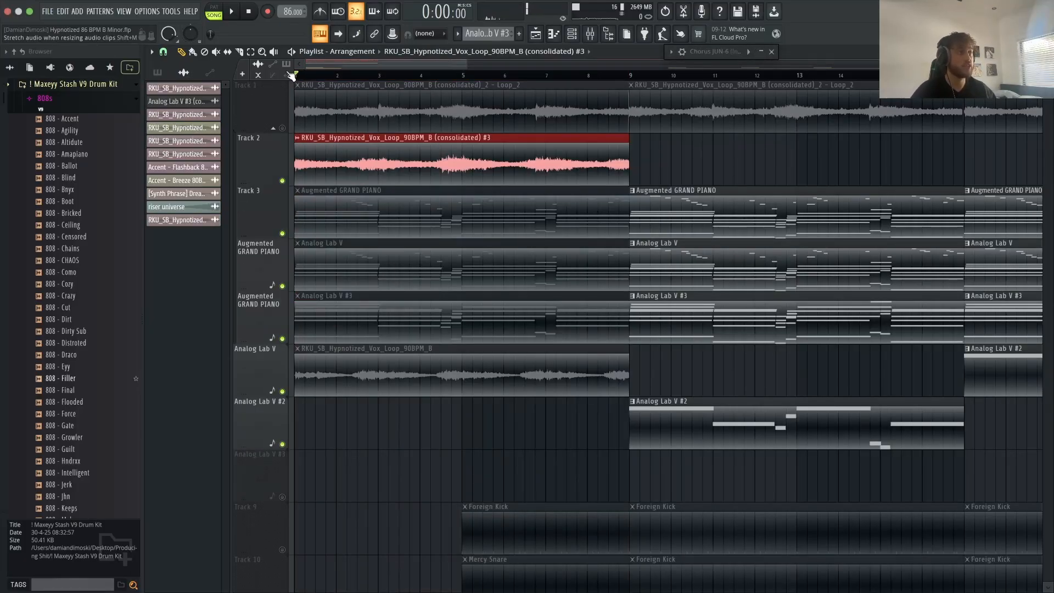
{"action": "key", "text": "space"}
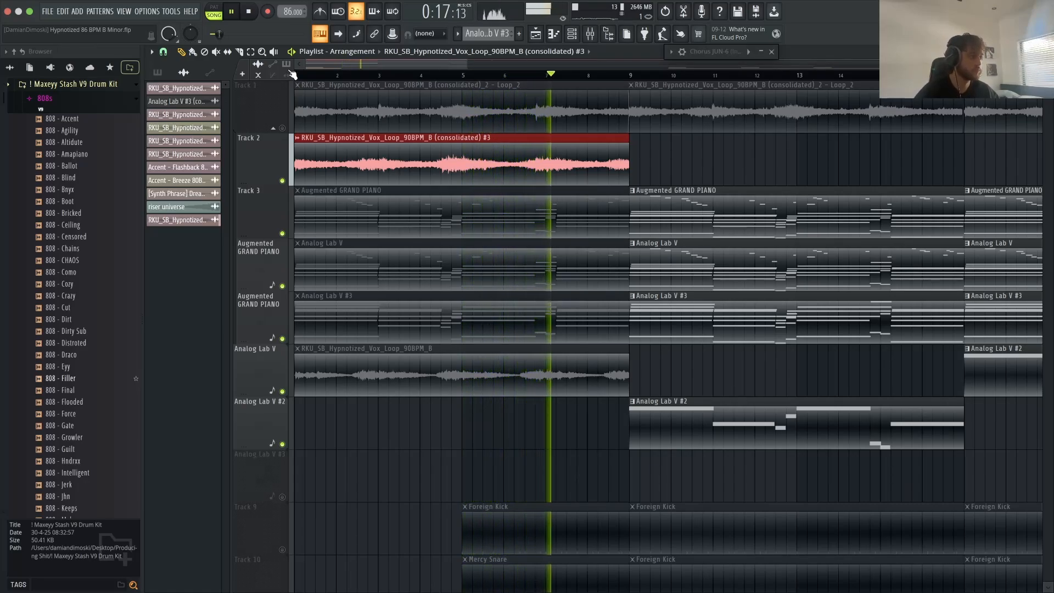
{"action": "key", "text": "space"}
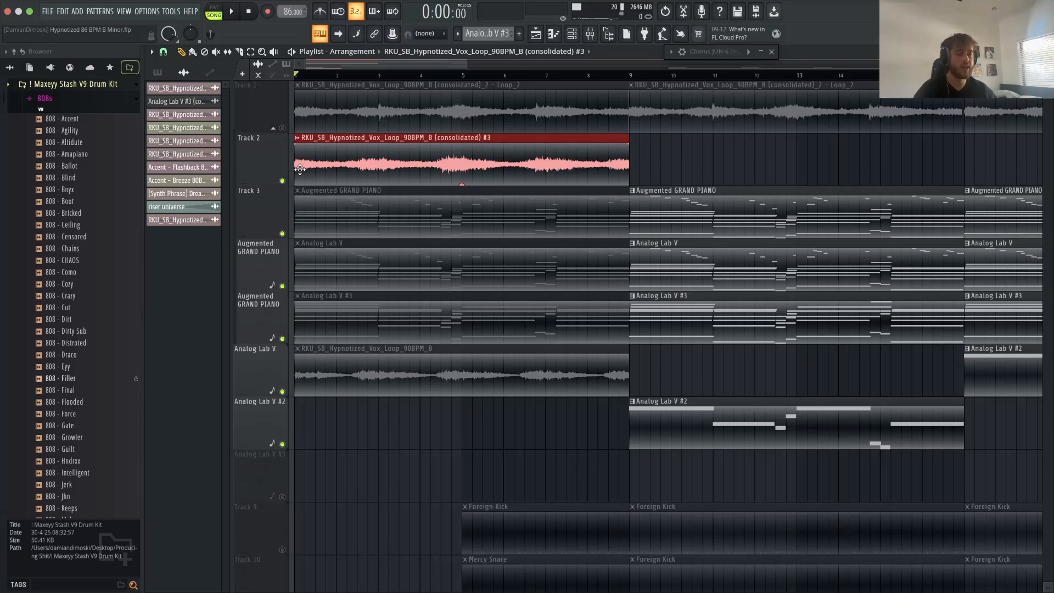
Step: Load the rendered audio clip in Edison and resample it to a sample rate of 2000 Hz
{"action": "double_click", "coordinate": [338, 161]}
{"action": "right_click", "coordinate": [325, 281]}
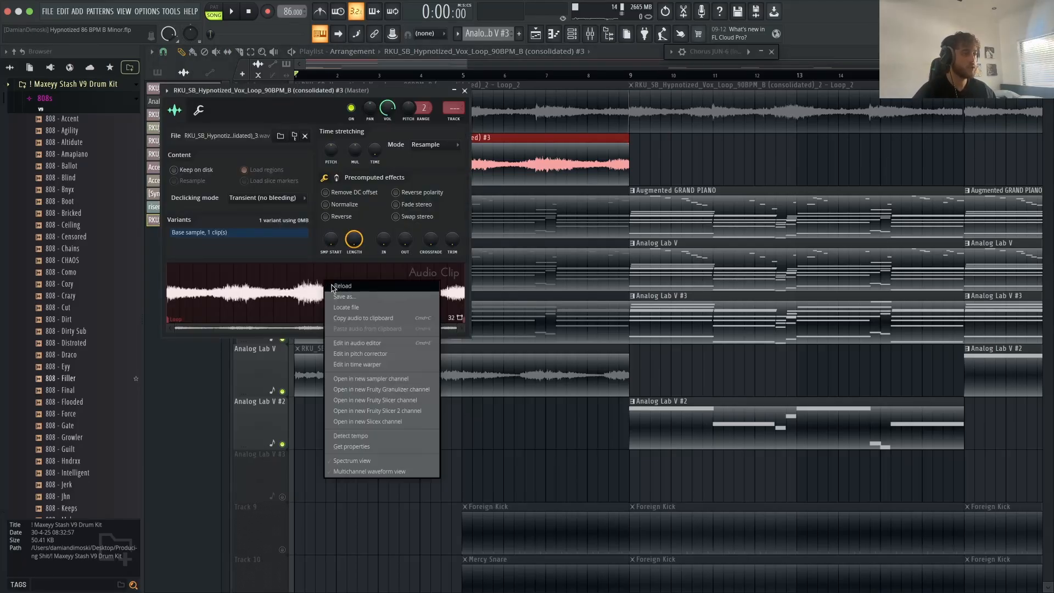
{"action": "left_click", "coordinate": [355, 343]}
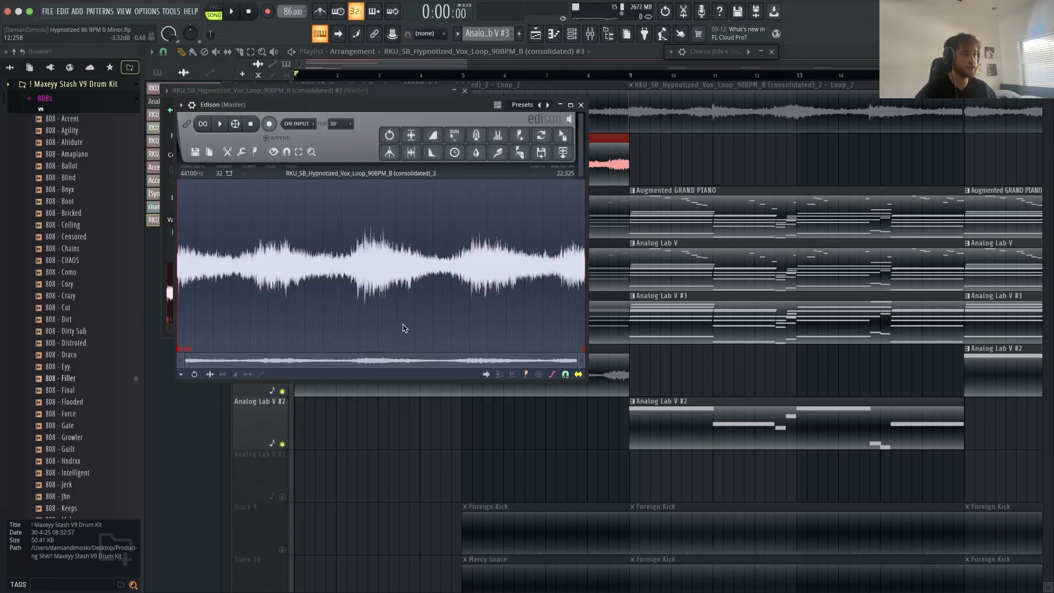
{"action": "left_click", "coordinate": [195, 179]}
{"action": "left_click", "coordinate": [577, 236]}
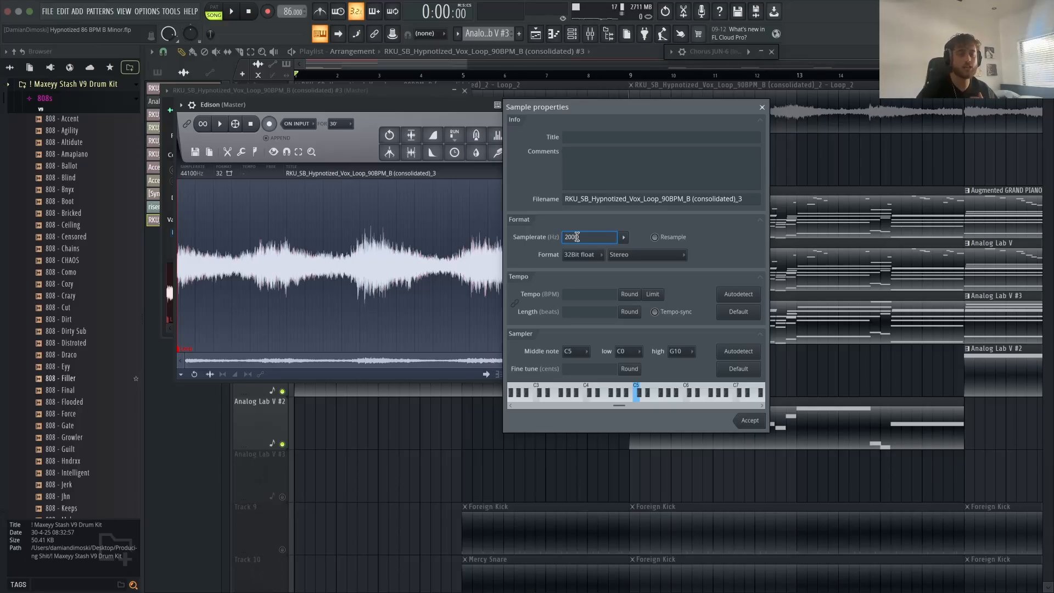
{"action": "left_click", "coordinate": [654, 238]}
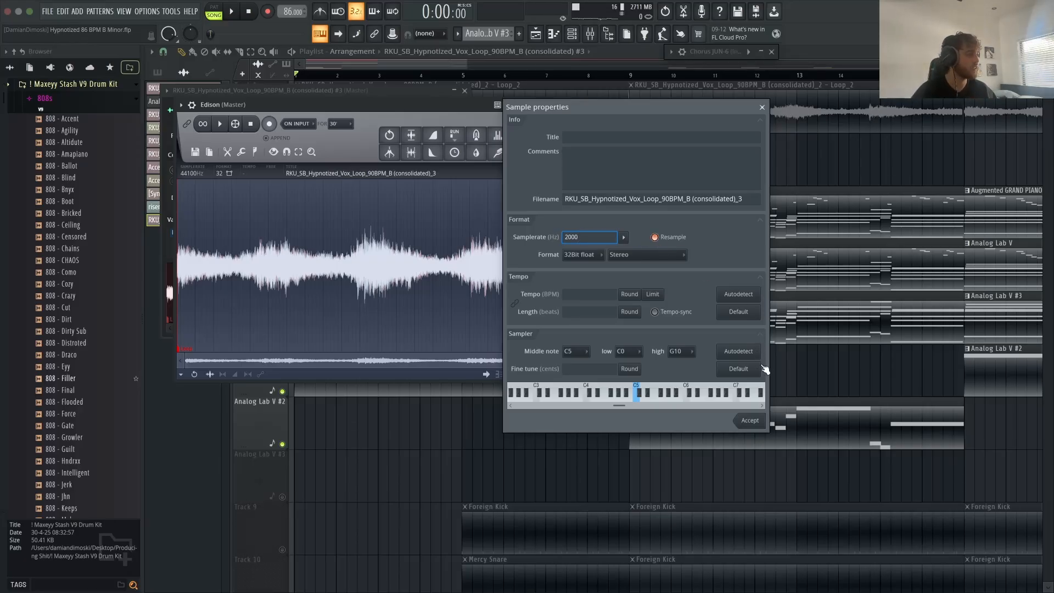
{"action": "left_click", "coordinate": [763, 420]}
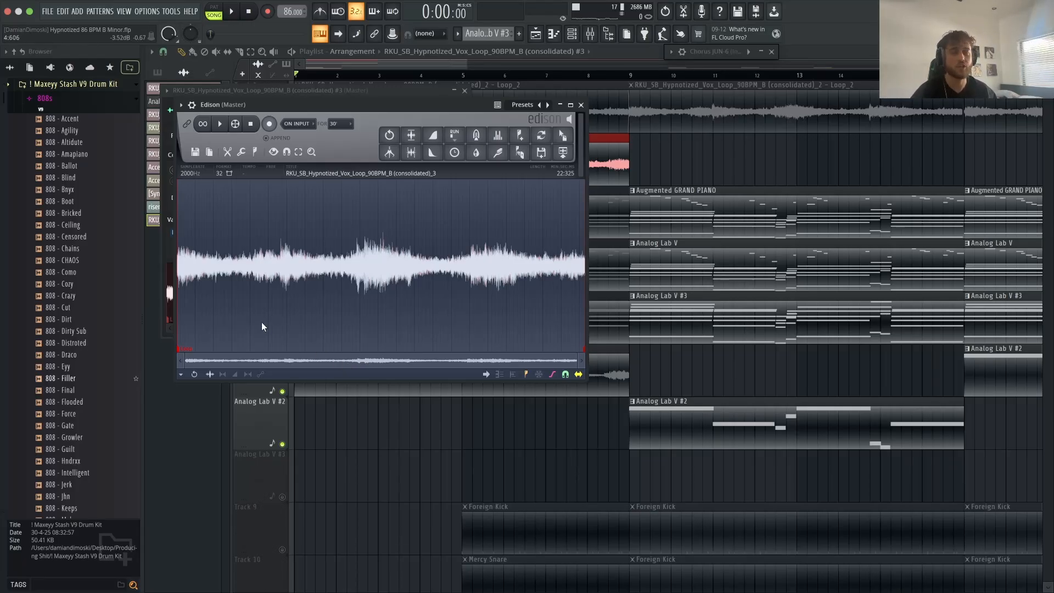
Step: Try to preview the resampled audio in Edison, and close Edison and the clip's channel settings
{"action": "key", "text": "space"}
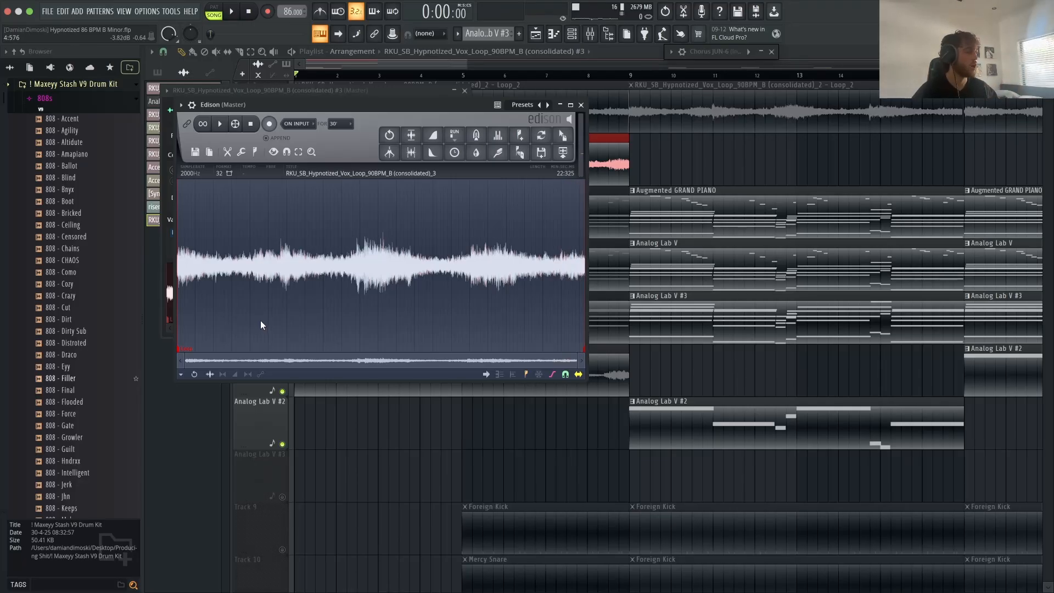
{"action": "left_click", "coordinate": [582, 104]}
{"action": "left_click", "coordinate": [464, 90]}
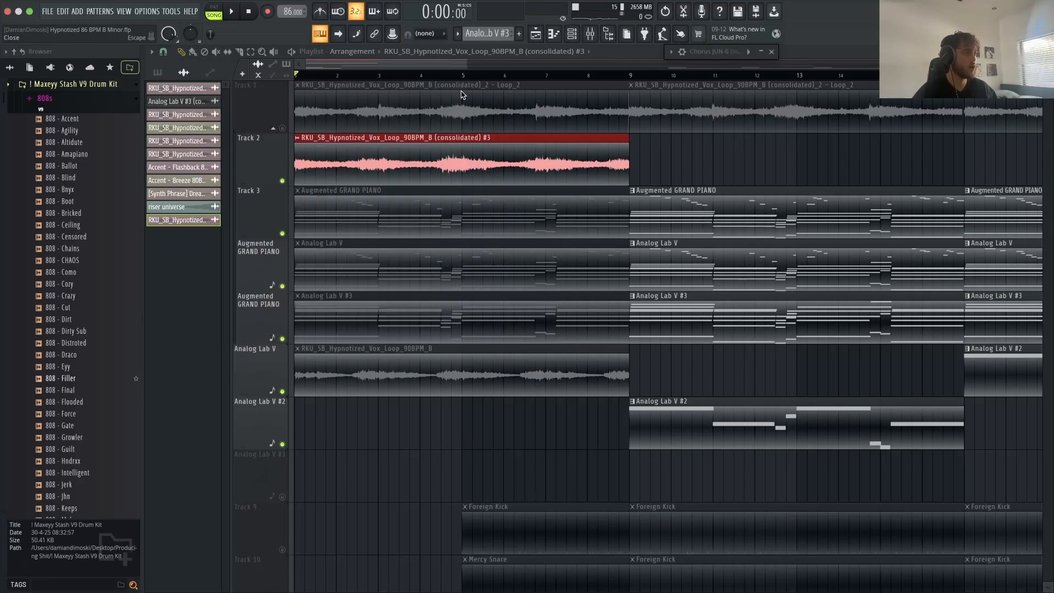
Step: Delete the muted source clips below the rendered audio, plus the piano, Analog Lab V and Analog Lab V #3 clips through bar 16
{"action": "scroll", "coordinate": [391, 217], "scroll_direction": "down", "scroll_amount": 3}
{"action": "right_click", "coordinate": [394, 220]}
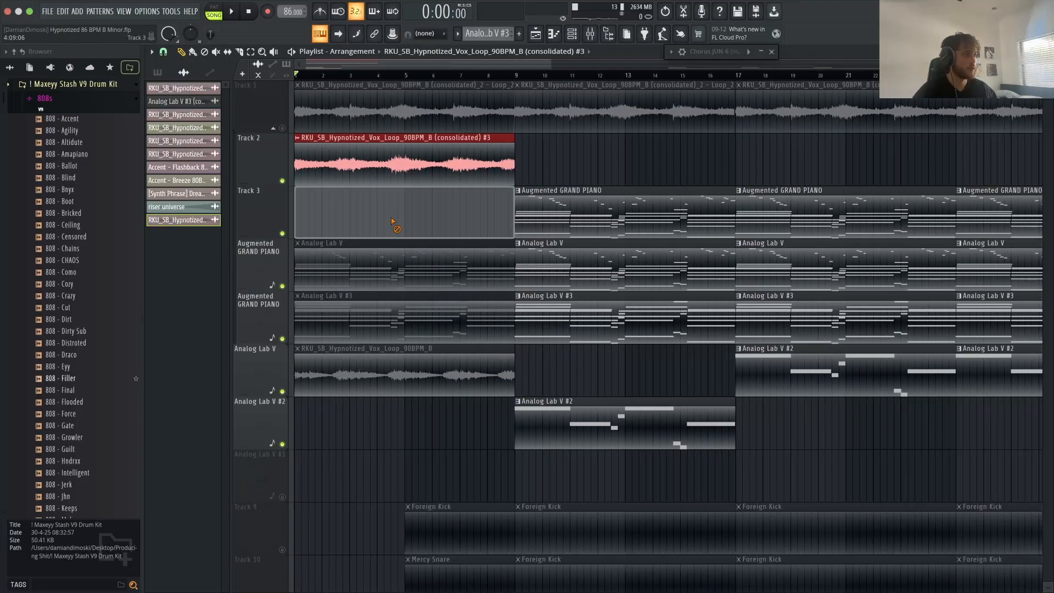
{"action": "scroll", "coordinate": [722, 231], "scroll_direction": "down", "scroll_amount": 1}
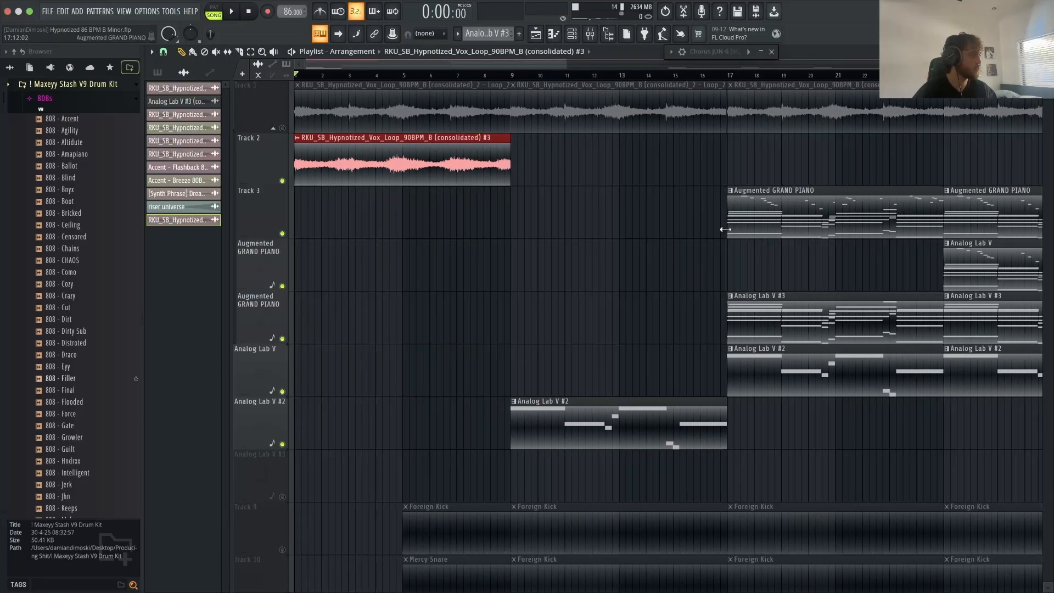
Step: Delete all the consolidated vocal loop clips along Track 1
{"action": "right_click", "coordinate": [407, 106]}
{"action": "scroll", "coordinate": [777, 106], "scroll_direction": "down", "scroll_amount": 4}
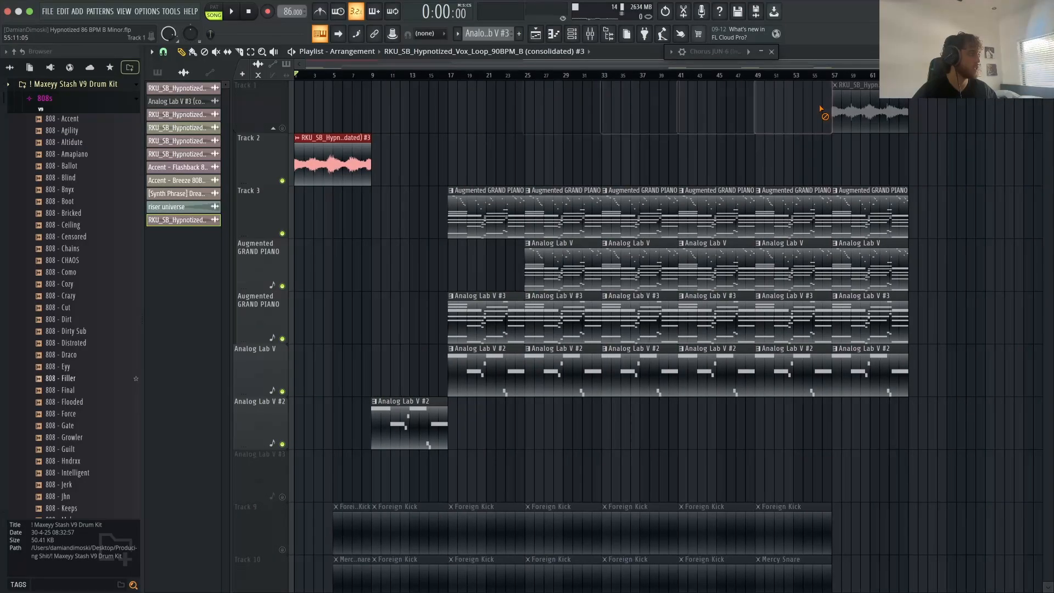
{"action": "right_click", "coordinate": [884, 121]}
{"action": "scroll", "coordinate": [386, 201], "scroll_direction": "up", "scroll_amount": 6}
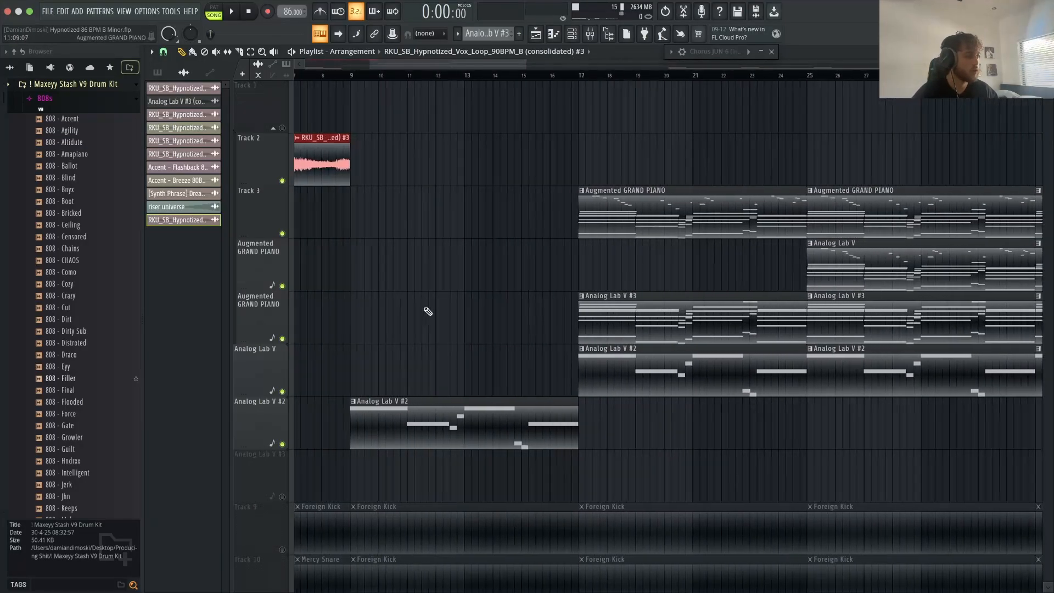
Step: Move the Analog Lab V #2 clip from bar 9 to bar 1 and up to Track 3, directly below the rendered audio clip
{"action": "left_click_drag", "start_coordinate": [113, 347], "coordinate": [74, 335]}
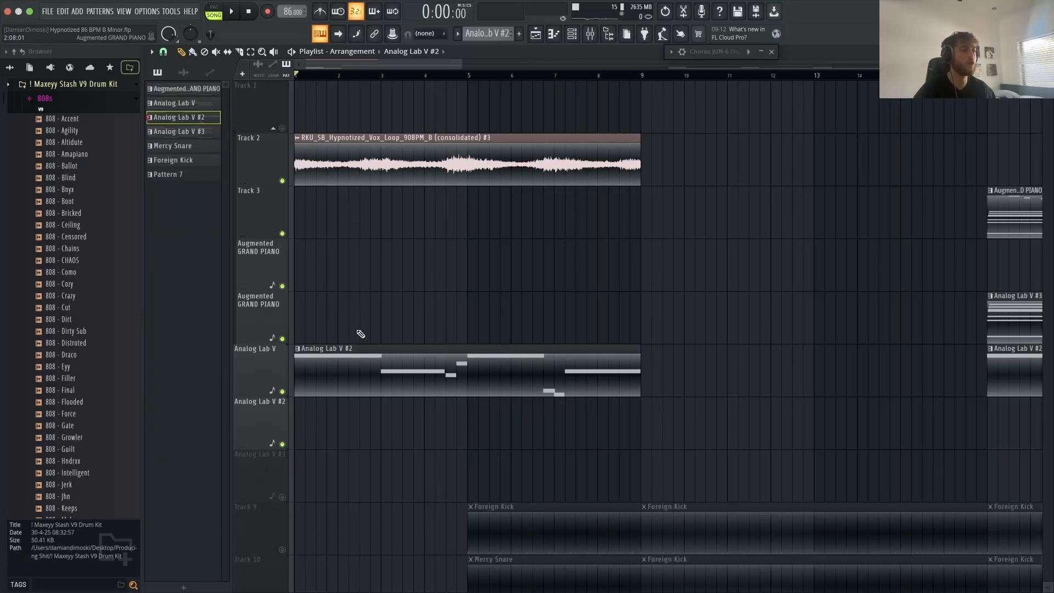
{"action": "left_click", "coordinate": [352, 367]}
{"action": "key", "text": "shift+Up"}
{"action": "key", "text": "shift+Up"}
{"action": "key", "text": "shift+Up"}
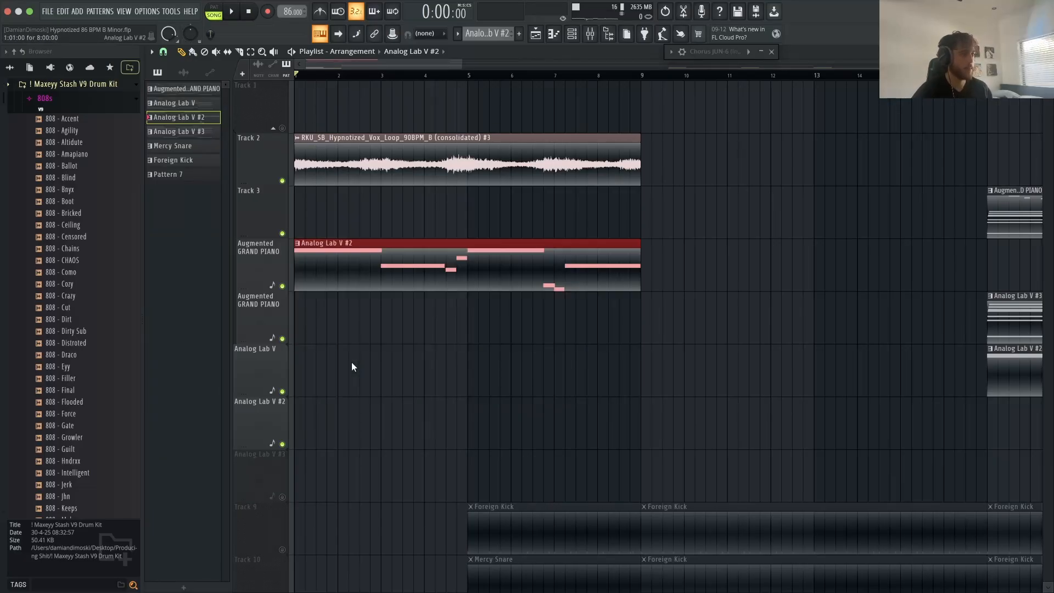
Step: Play the rendered audio clip together with the Analog Lab V #2 clip, clear the selection, and stop playback
{"action": "key", "text": "space"}
{"action": "left_click", "coordinate": [352, 363], "text": "super"}
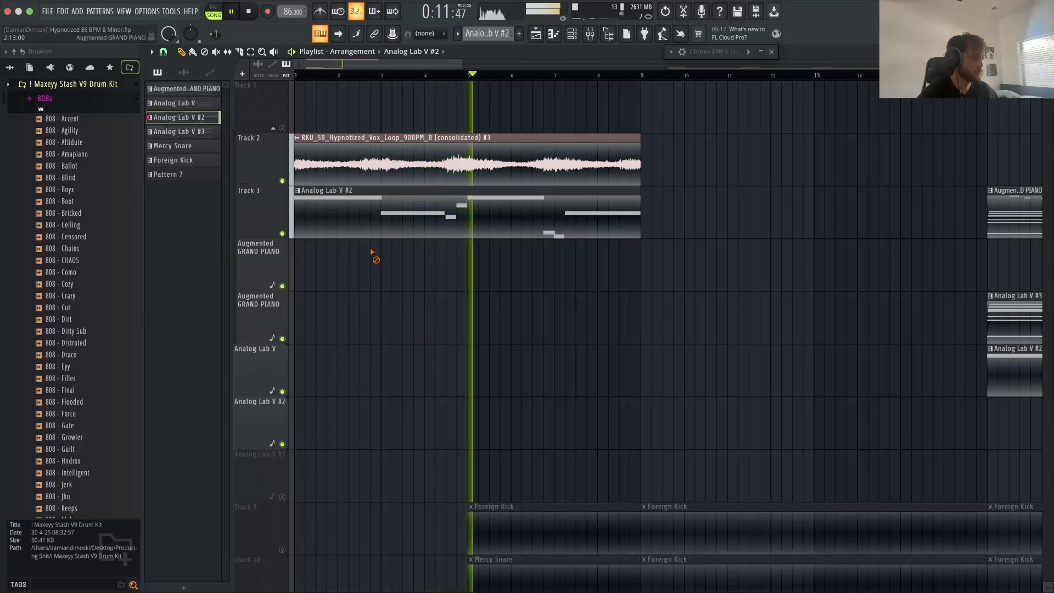
{"action": "scroll", "coordinate": [371, 253], "scroll_direction": "down", "scroll_amount": 1}
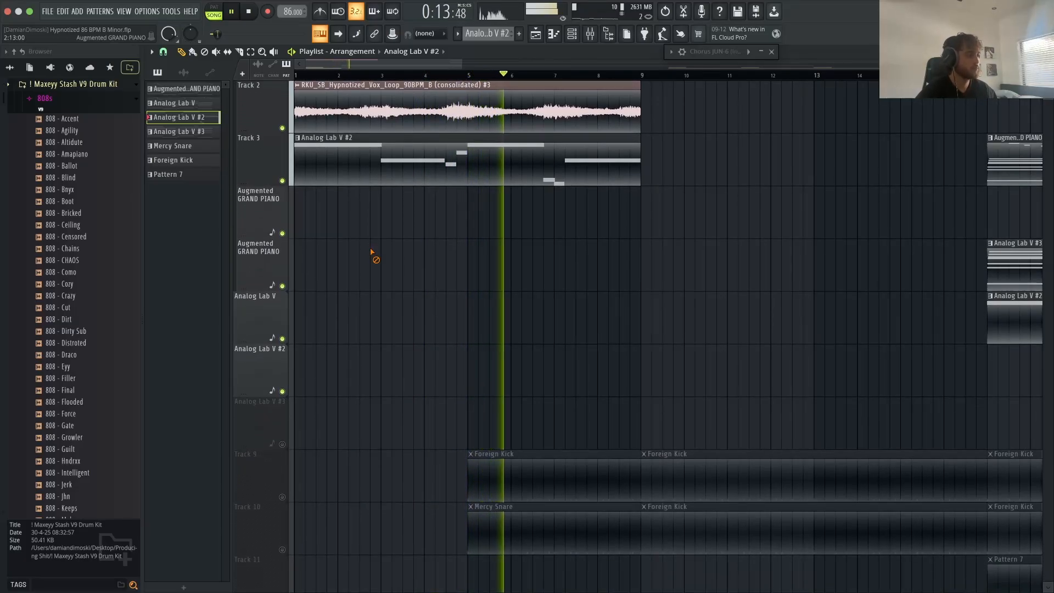
{"action": "scroll", "coordinate": [372, 252], "scroll_direction": "down", "scroll_amount": 10}
{"action": "scroll", "coordinate": [370, 253], "scroll_direction": "up", "scroll_amount": 10}
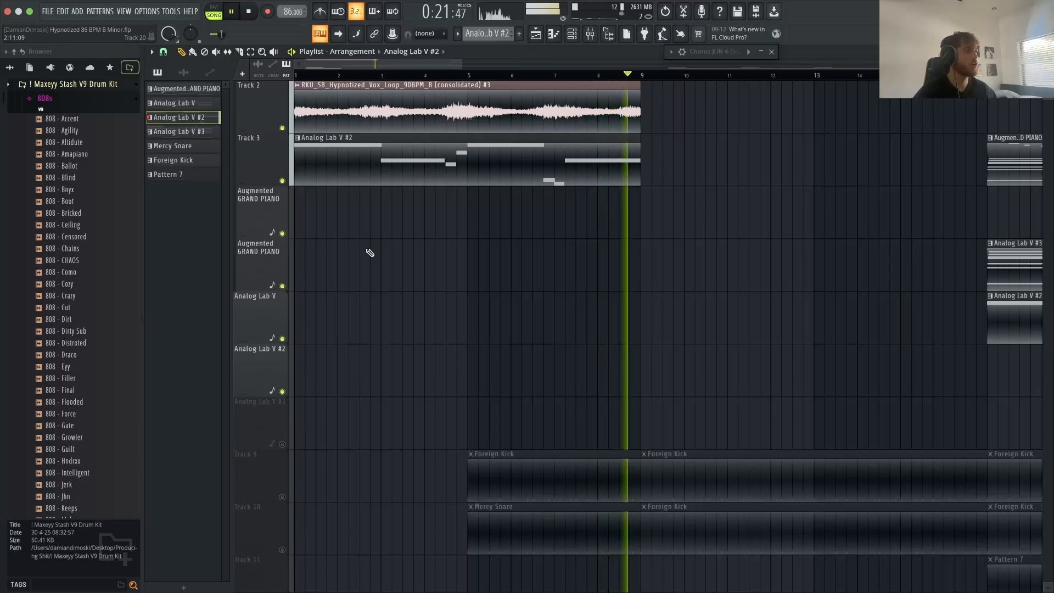
{"action": "key", "text": "space"}
Step: Select the Accent and Dreamy Lead sample clips and move them up to the two Augmented GRAND PIANO tracks directly below Track 3
{"action": "scroll", "coordinate": [368, 253], "scroll_direction": "down", "scroll_amount": 10}
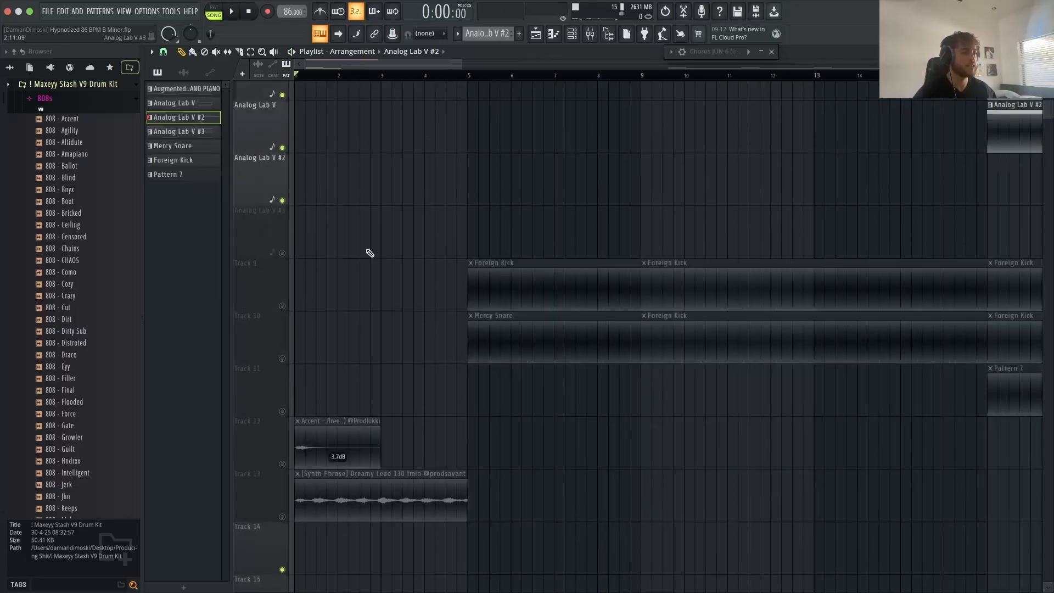
{"action": "scroll", "coordinate": [367, 253], "scroll_direction": "up", "scroll_amount": 3}
{"action": "left_click_drag", "start_coordinate": [464, 324], "coordinate": [305, 232]}
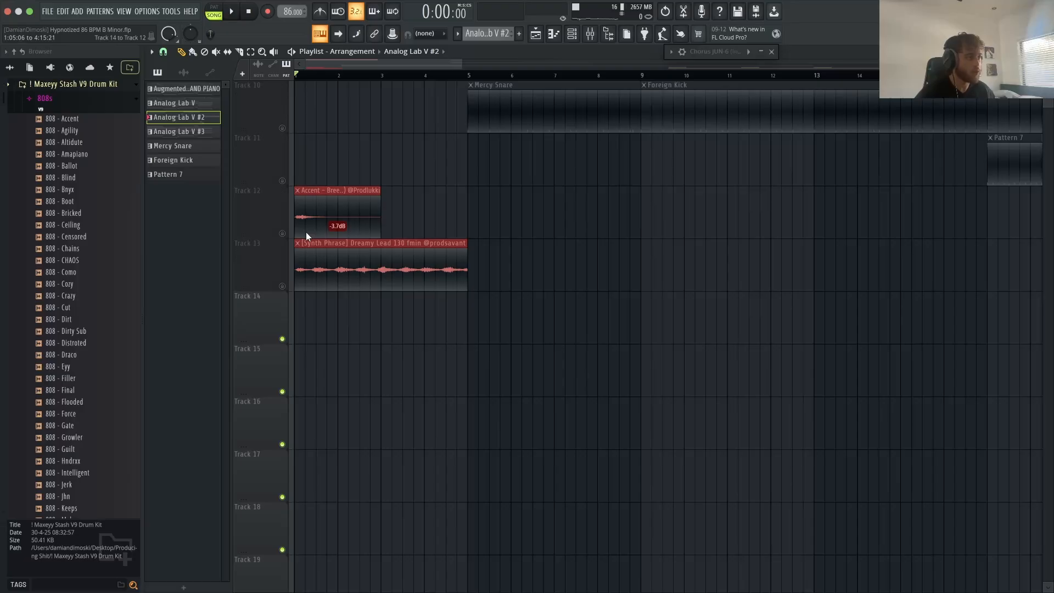
{"action": "key", "text": "shift+Up"}
{"action": "scroll", "coordinate": [303, 231], "scroll_direction": "up", "scroll_amount": 2}
{"action": "scroll", "coordinate": [304, 231], "scroll_direction": "up", "scroll_amount": 4}
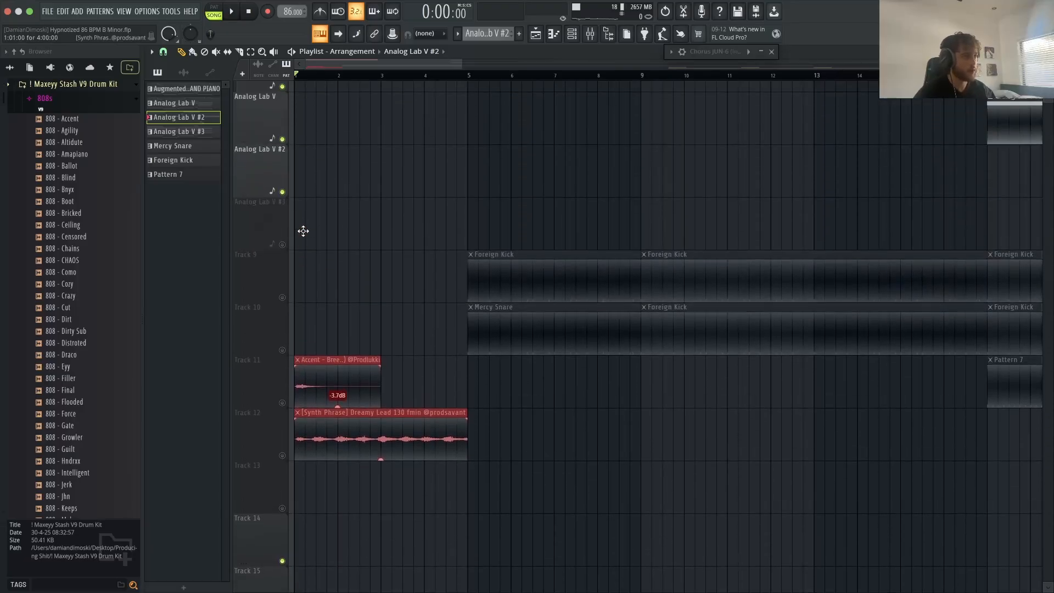
{"action": "key", "text": "shift+Up"}
{"action": "key", "text": "shift+Up"}
{"action": "key", "text": "shift+Up"}
{"action": "key", "text": "shift+Up"}
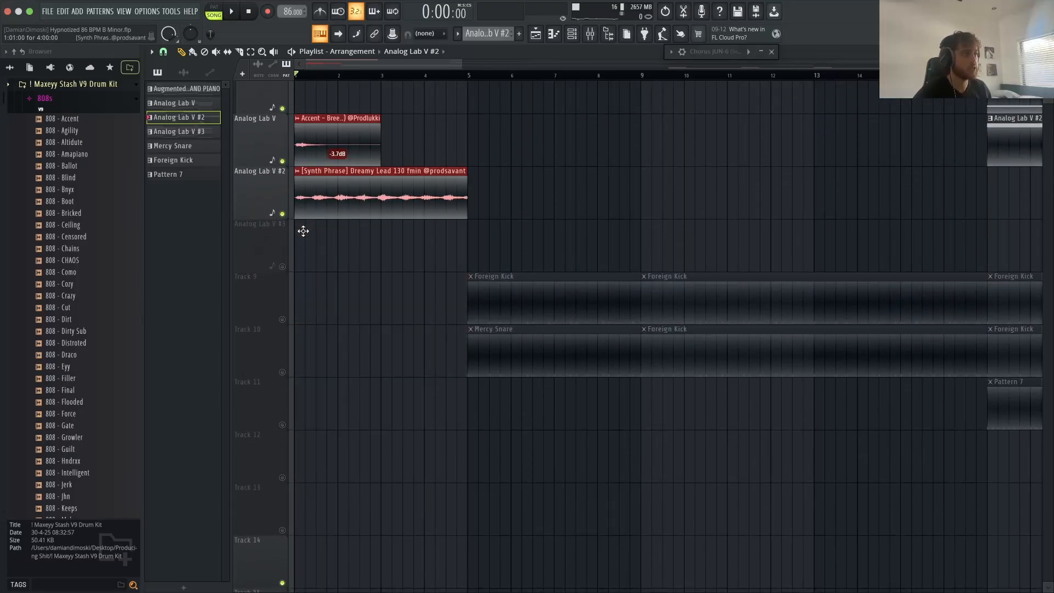
{"action": "key", "text": "shift+Up"}
{"action": "key", "text": "shift+Up"}
{"action": "scroll", "coordinate": [303, 232], "scroll_direction": "up", "scroll_amount": 3}
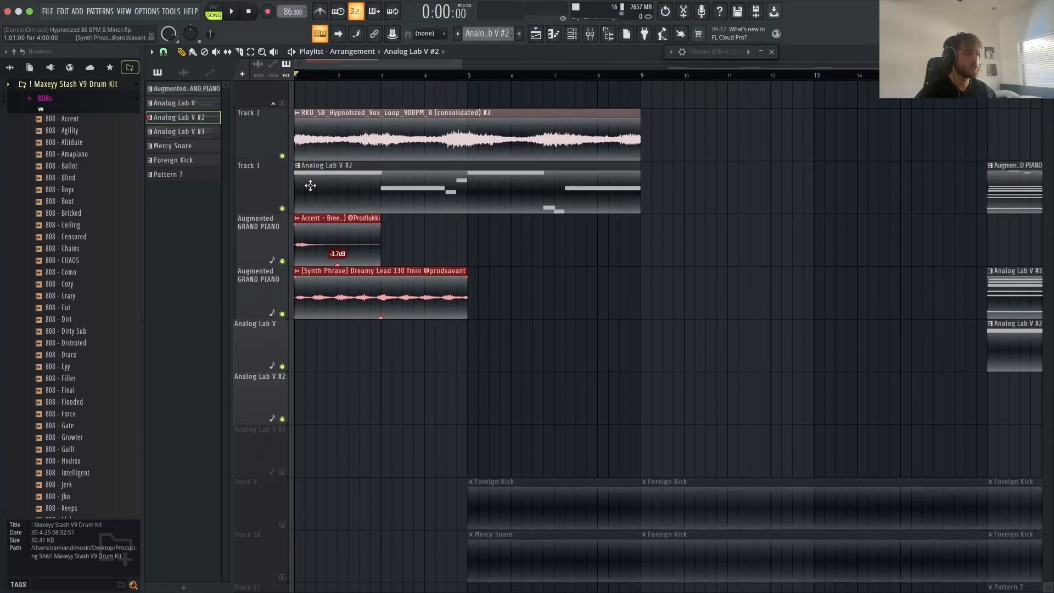
Step: Mute Track 2, Track 3 and the Dreamy Lead track to hear the Accent clip alone, mute its track as well, and stop playback
{"action": "left_click", "coordinate": [283, 233]}
{"action": "scroll", "coordinate": [279, 148], "scroll_direction": "up", "scroll_amount": 1}
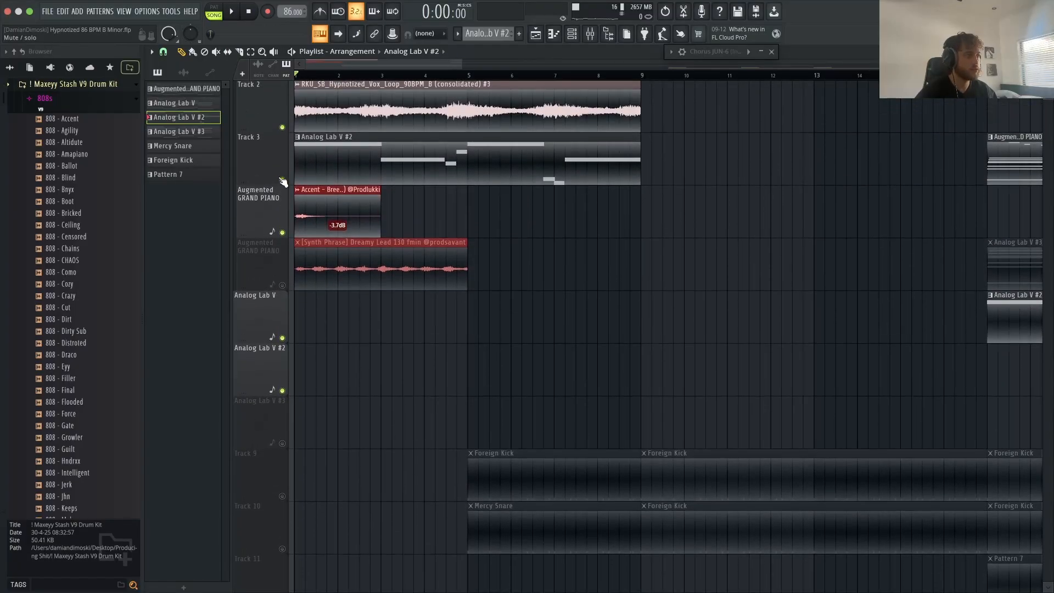
{"action": "left_click", "coordinate": [282, 180]}
{"action": "left_click", "coordinate": [282, 128]}
{"action": "key", "text": "space"}
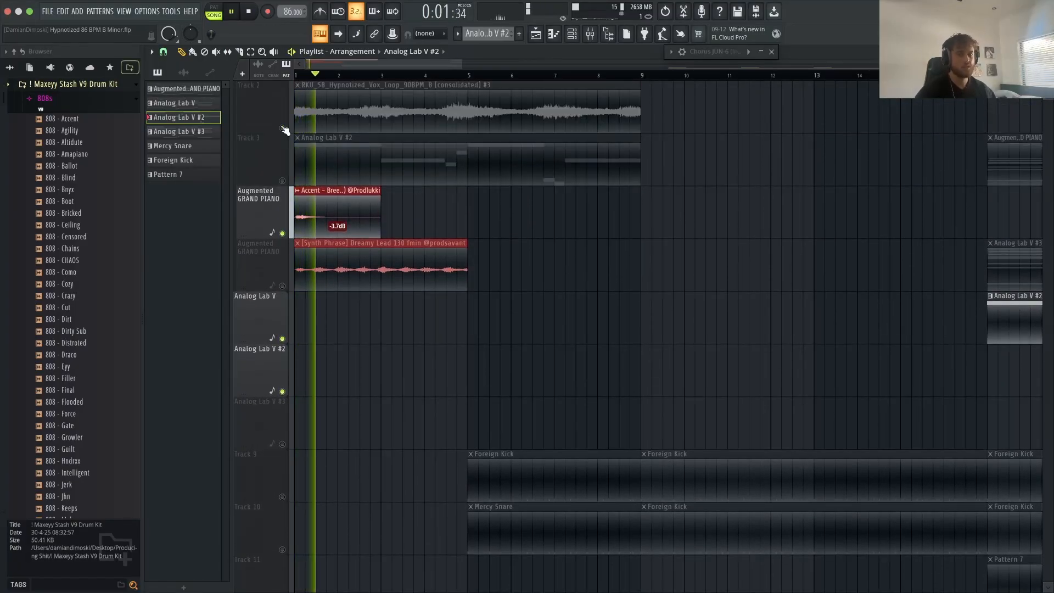
{"action": "left_click", "coordinate": [282, 233]}
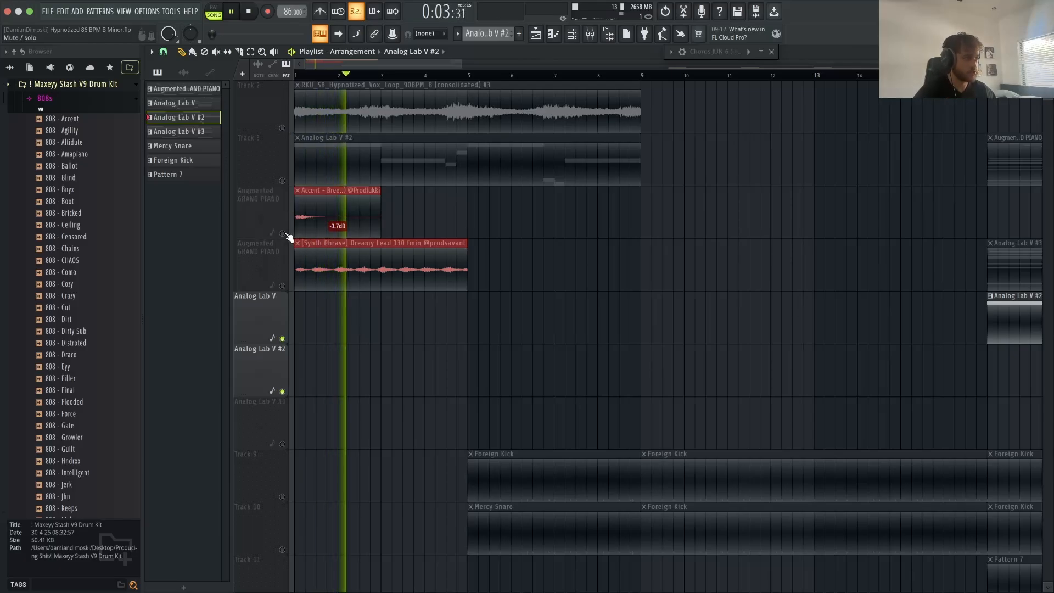
{"action": "key", "text": "space"}
Step: Unmute the Dreamy Lead track, open that clip's channel settings, and move the settings window higher
{"action": "left_click", "coordinate": [282, 286]}
{"action": "double_click", "coordinate": [379, 264]}
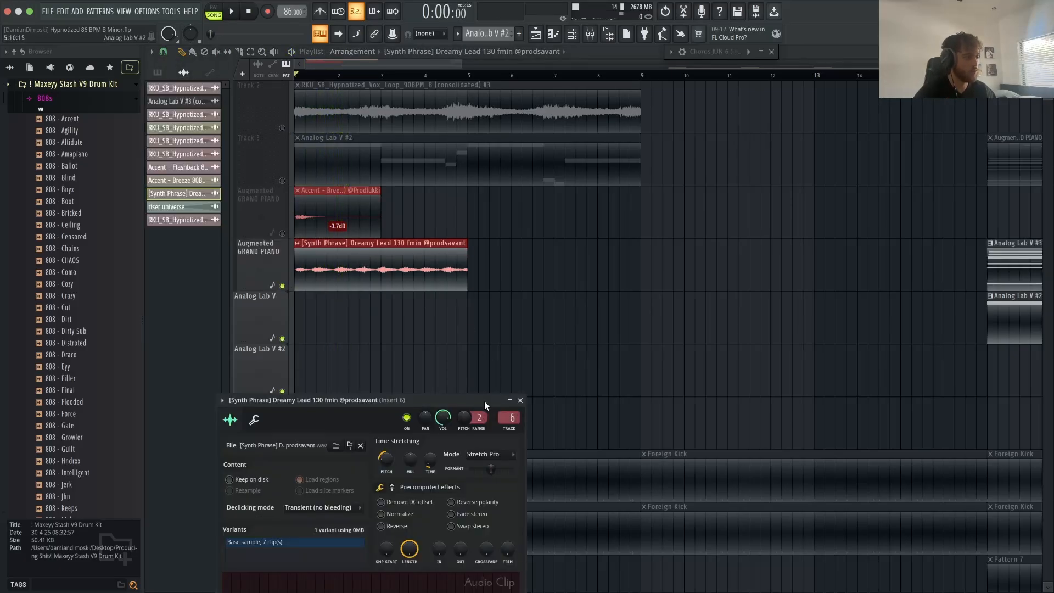
{"action": "left_click_drag", "start_coordinate": [485, 401], "coordinate": [489, 298]}
Step: Play the Dreamy Lead clip with the mixer open and check the effect slots of Inserts 7 and 8
{"action": "left_click", "coordinate": [590, 34]}
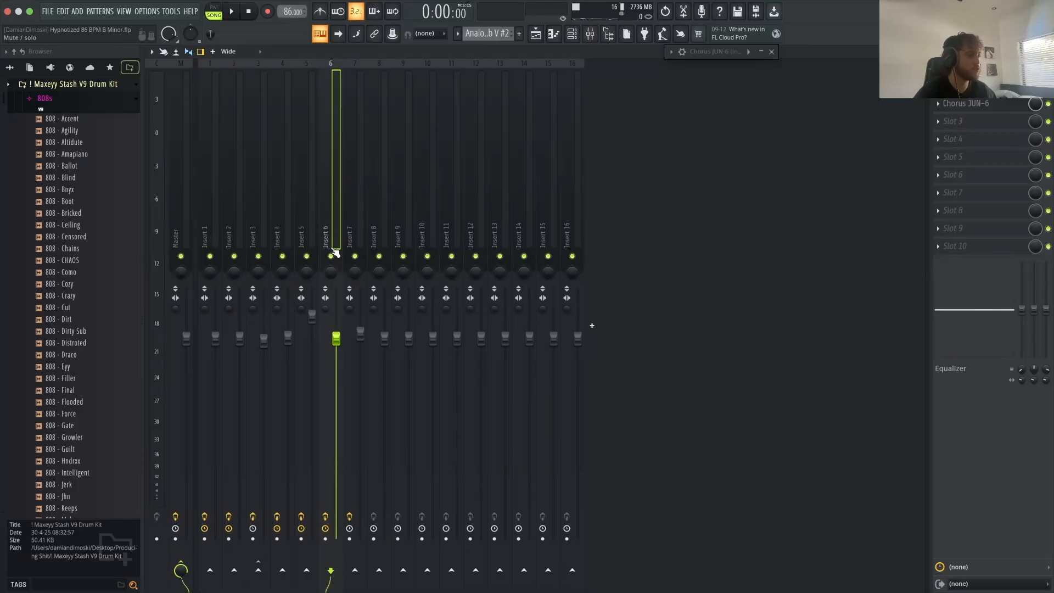
{"action": "key", "text": "space"}
{"action": "left_click", "coordinate": [345, 242]}
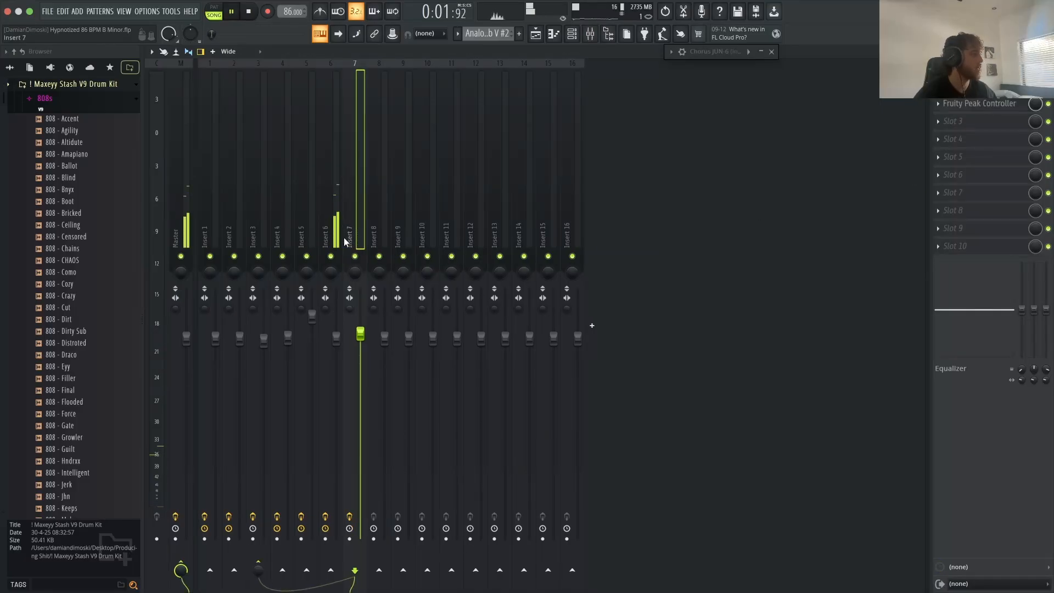
{"action": "left_click", "coordinate": [375, 236]}
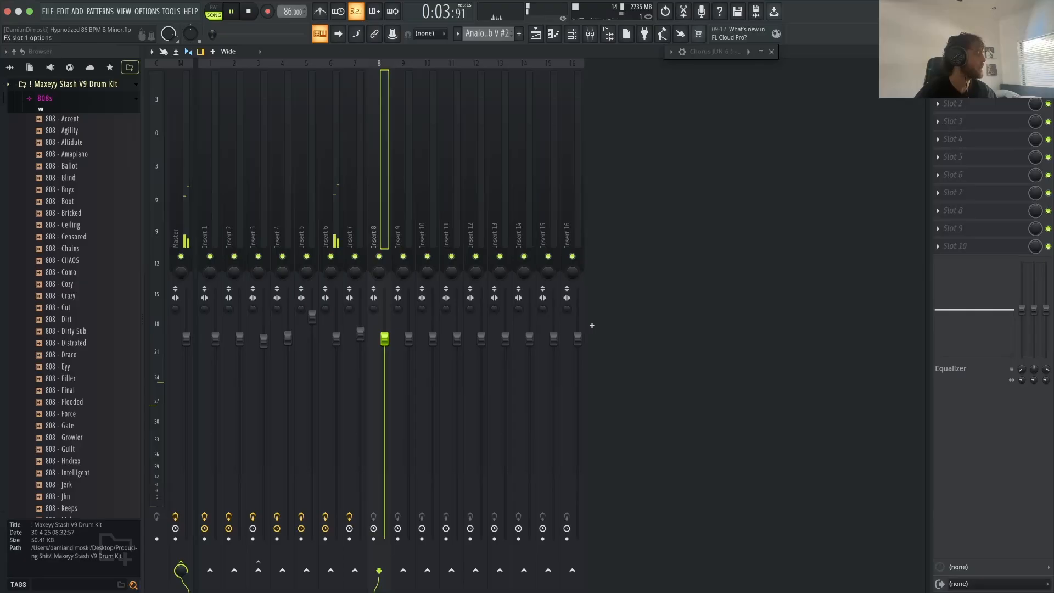
Step: Stop playback, close the mixer and clip settings, and play the Accent and Dreamy Lead clips together
{"action": "key", "text": "Escape"}
{"action": "key", "text": "space"}
{"action": "key", "text": "Escape"}
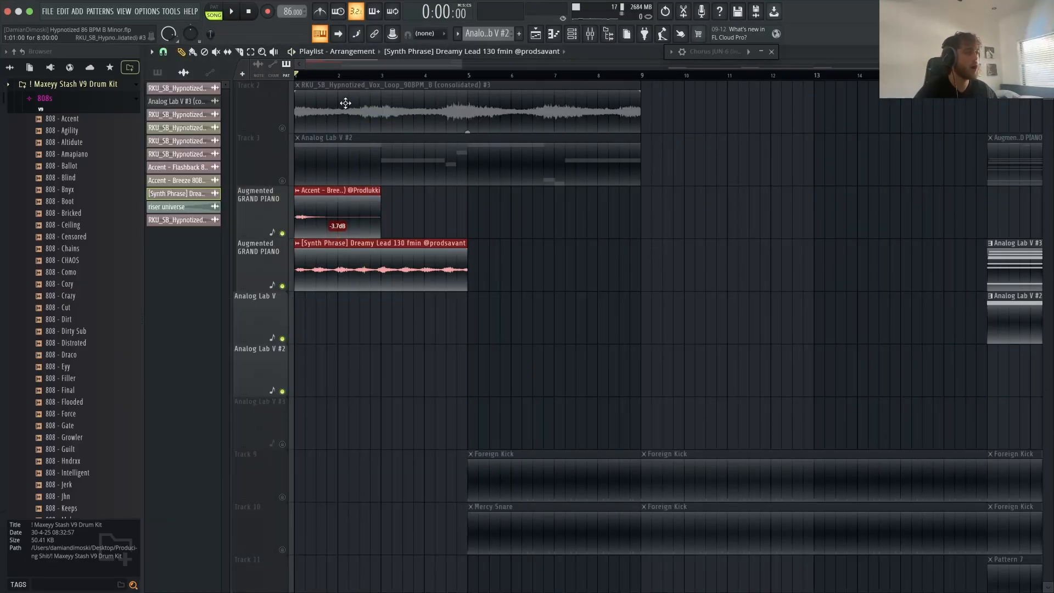
{"action": "key", "text": "space"}
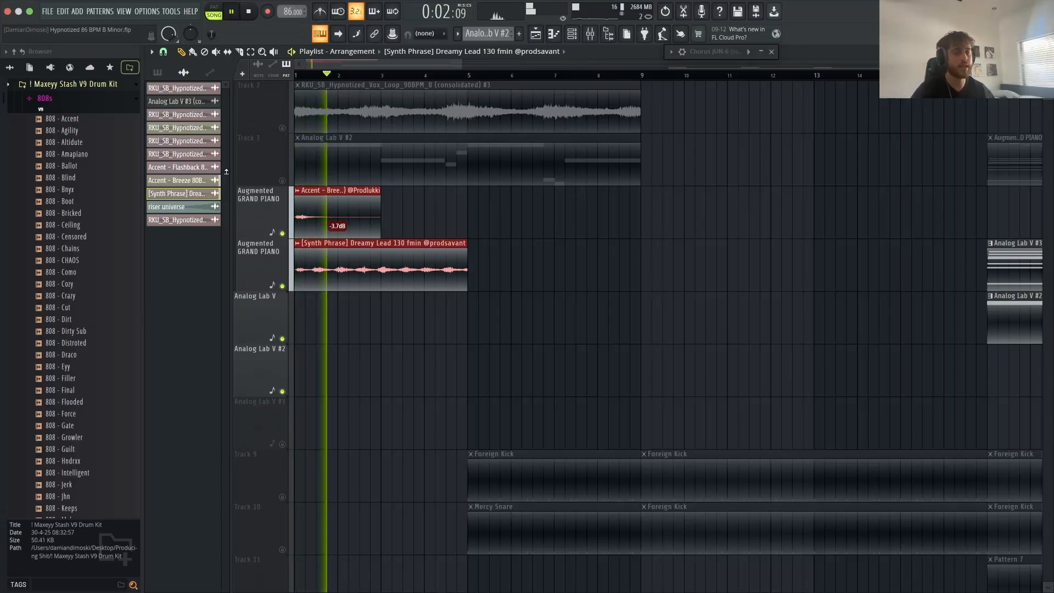
Step: Stop the joint playback, mute the Accent track, and play the Dreamy Lead clip alone before stopping
{"action": "key", "text": "space"}
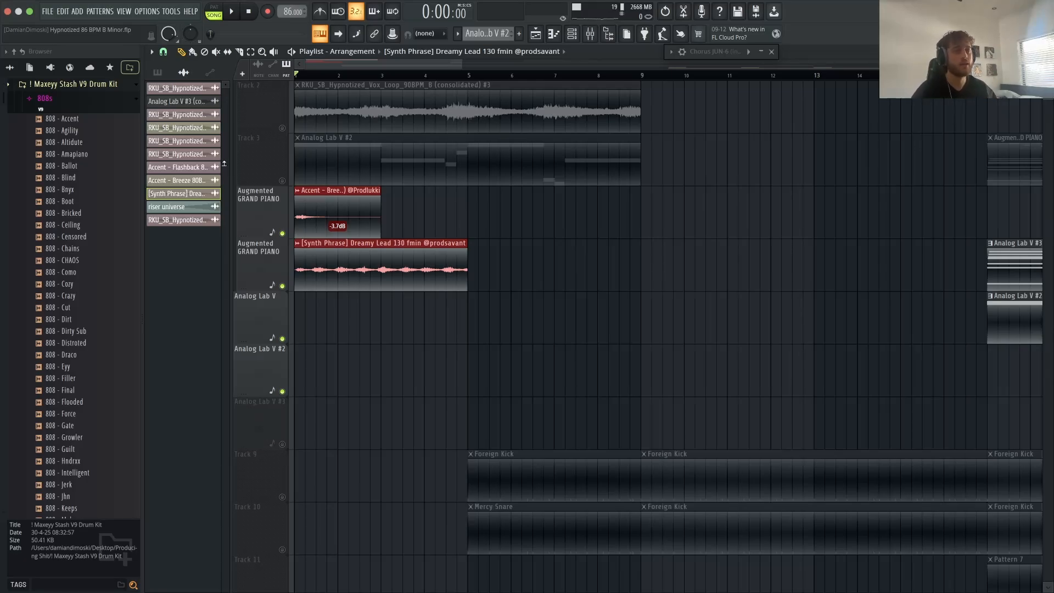
{"action": "right_click", "coordinate": [450, 246]}
{"action": "key", "text": "super+z"}
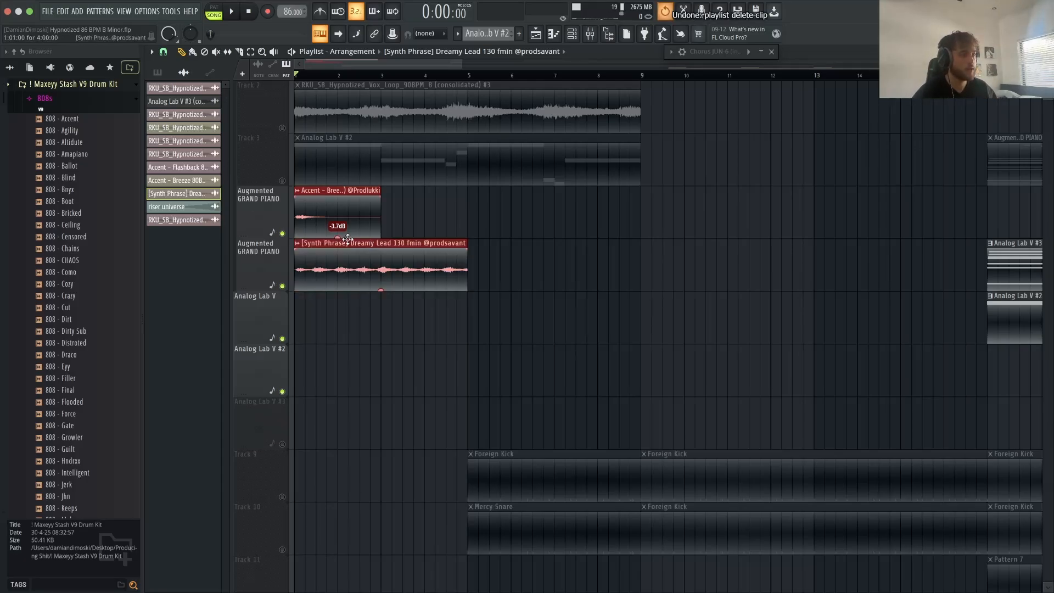
{"action": "left_click", "coordinate": [284, 233]}
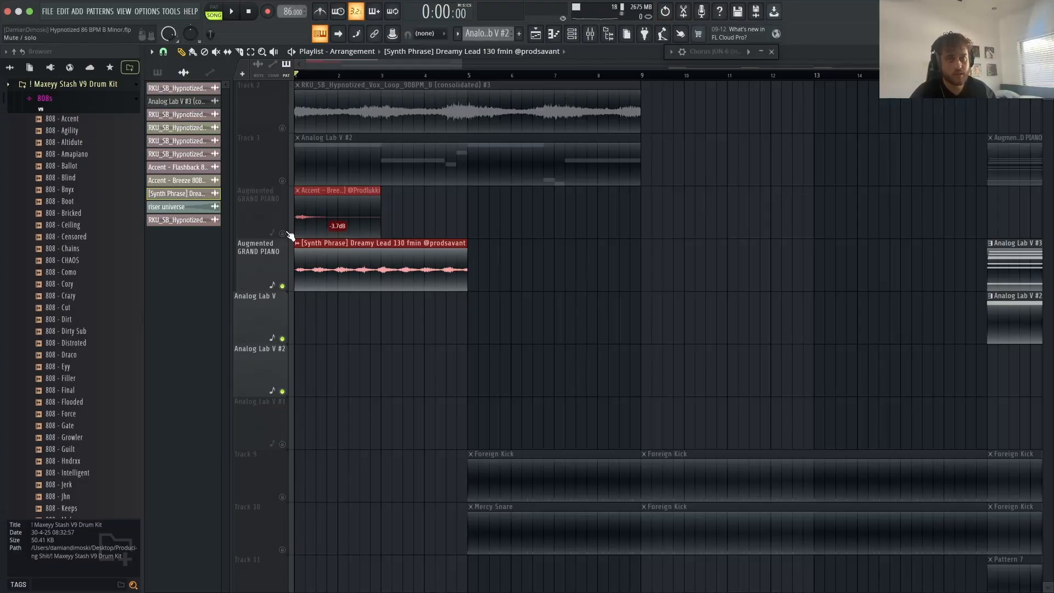
{"action": "key", "text": "space"}
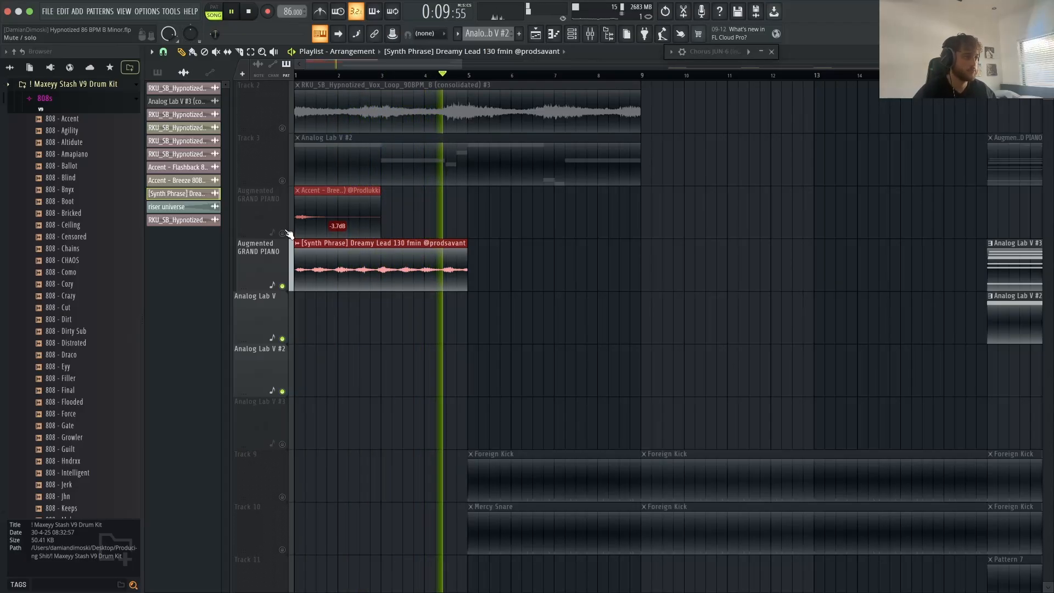
{"action": "key", "text": "space"}
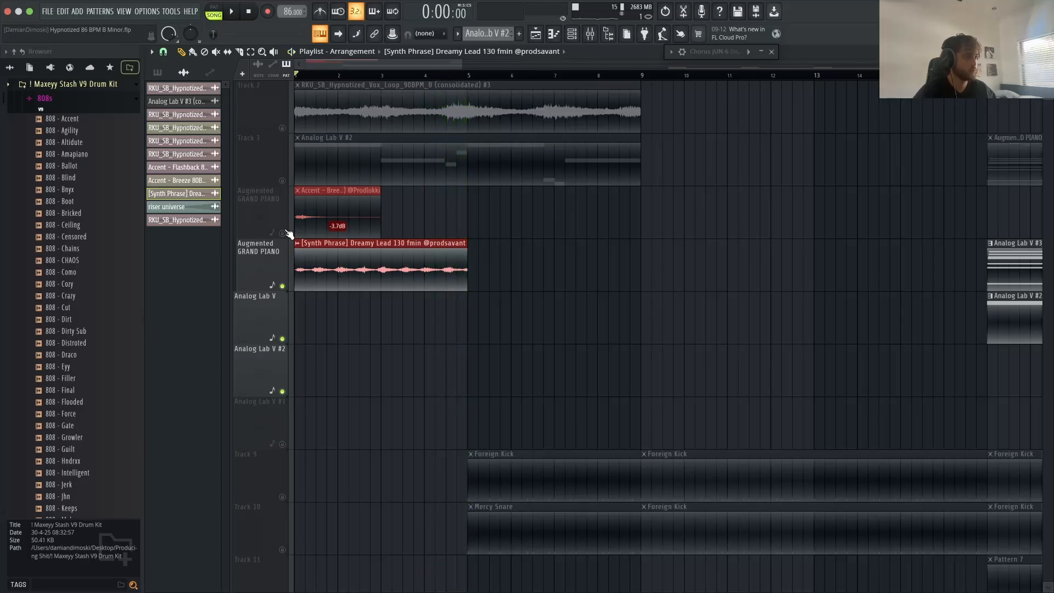
Step: Unmute the Accent track, mute Dreamy Lead's track to hear the Accent clip alone, then unmute it and stop playback
{"action": "left_click", "coordinate": [283, 233]}
{"action": "left_click", "coordinate": [283, 286]}
{"action": "key", "text": "space"}
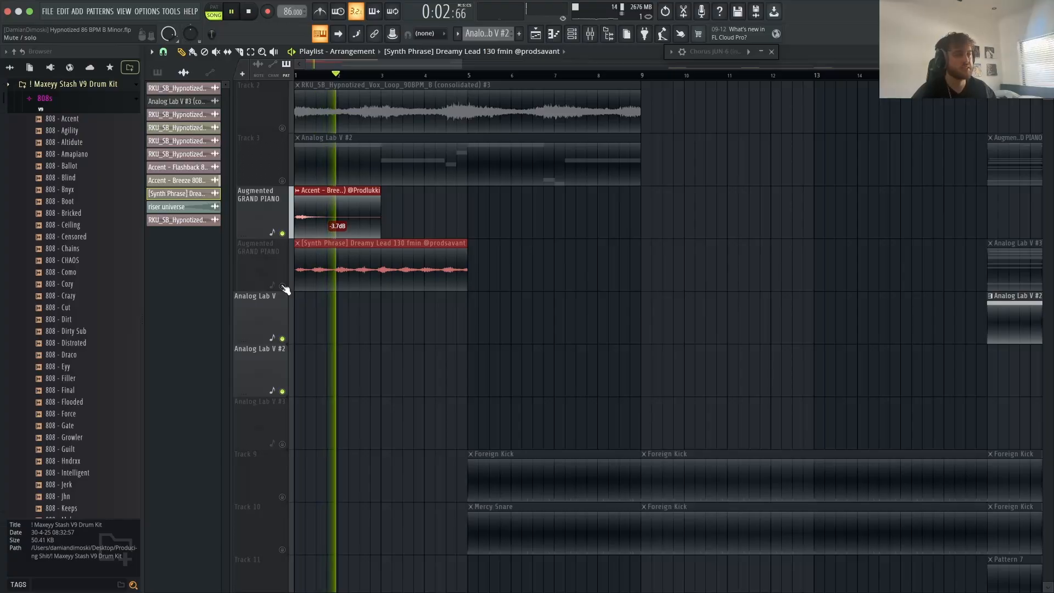
{"action": "left_click", "coordinate": [282, 286]}
{"action": "key", "text": "space"}
Step: Unmute Track 2 and Track 3, play all four intro layers together, and deselect the Accent and Dreamy Lead clips
{"action": "scroll", "coordinate": [278, 163], "scroll_direction": "up", "scroll_amount": 2}
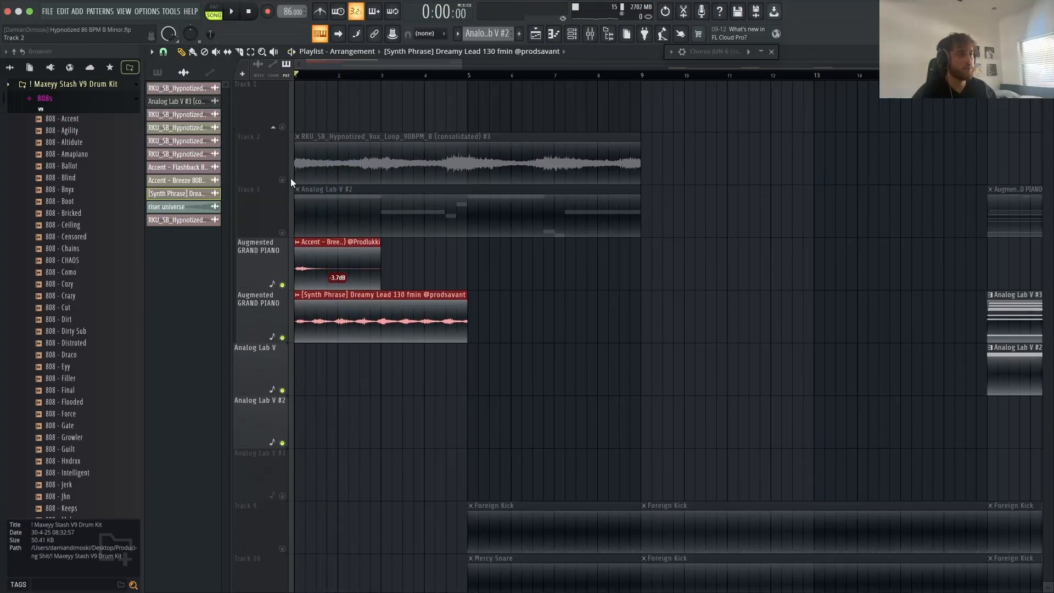
{"action": "left_click", "coordinate": [282, 180]}
{"action": "left_click", "coordinate": [287, 220]}
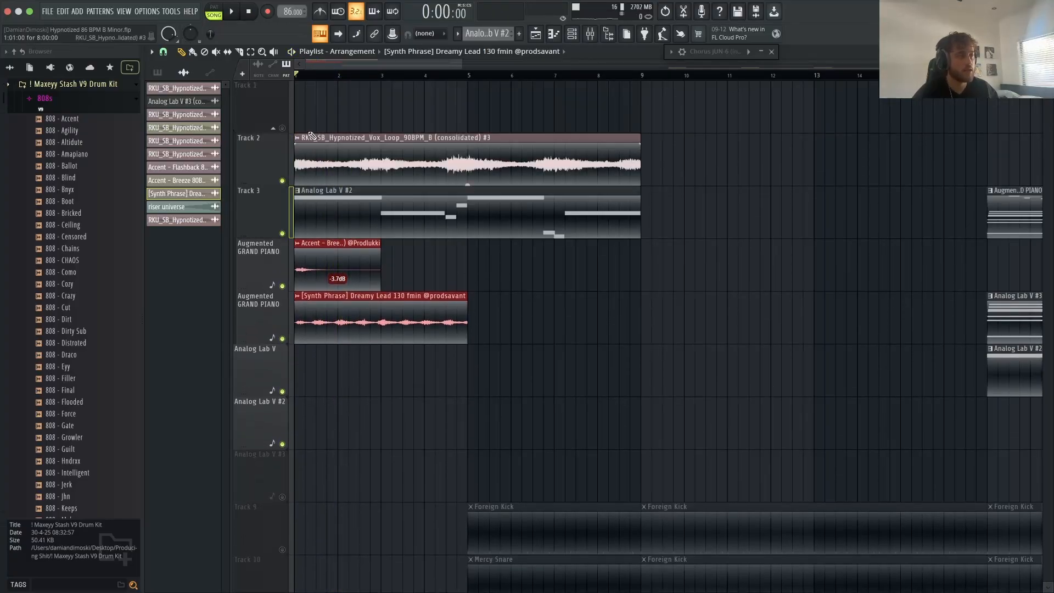
{"action": "key", "text": "space"}
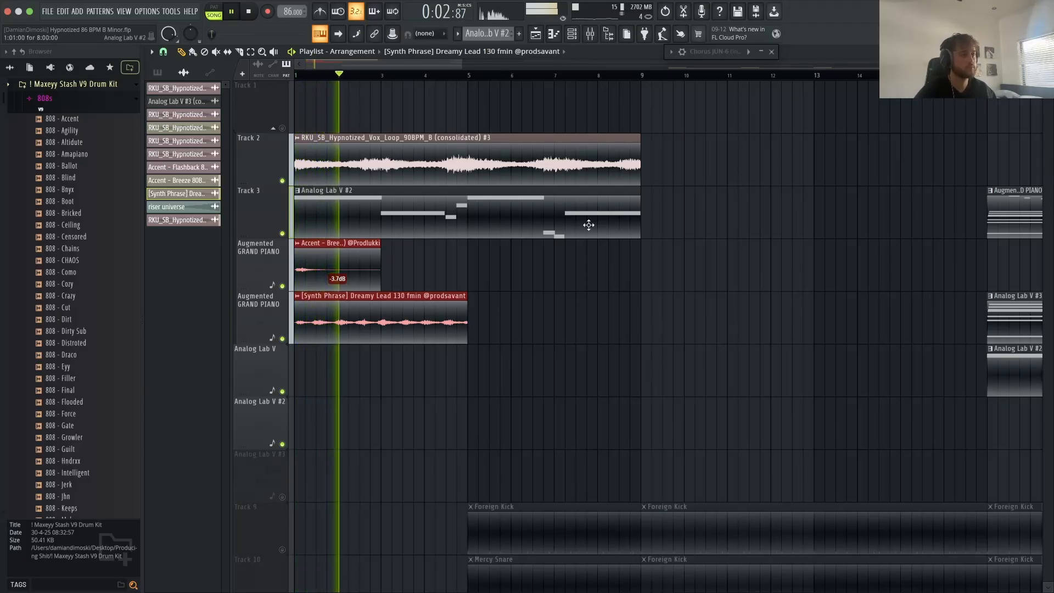
{"action": "left_click", "coordinate": [656, 331], "text": "super"}
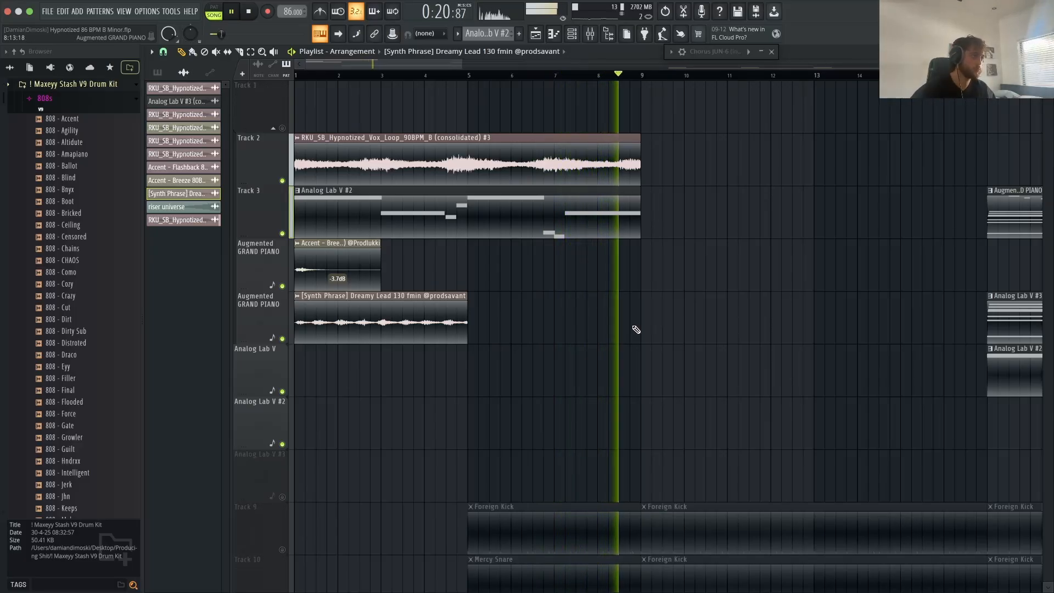
{"action": "key", "text": "space"}
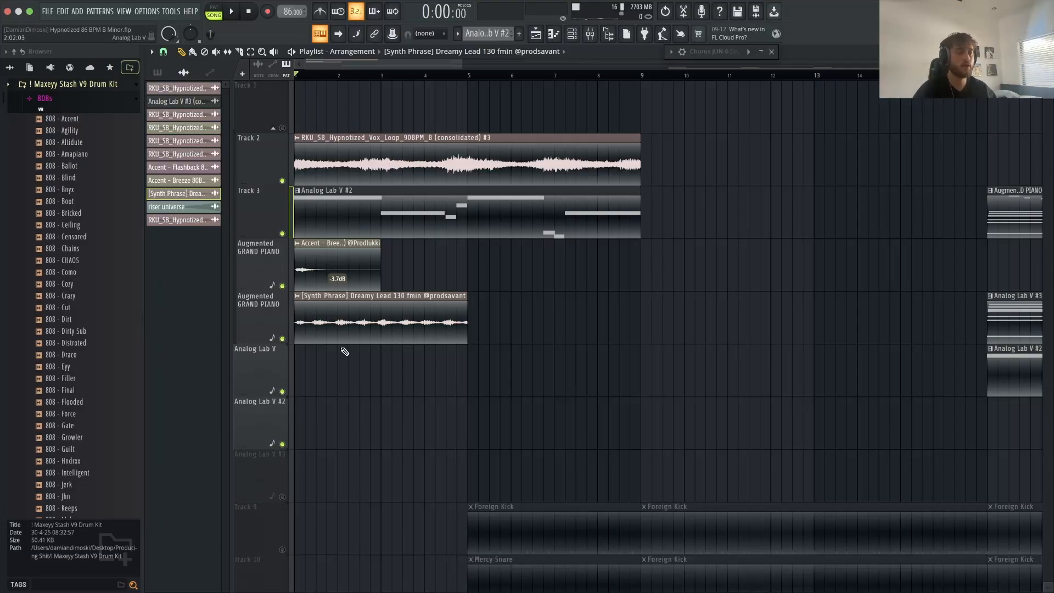
Step: Look over the full song arrangement and set the playback position to bar 5, where the drum pattern begins
{"action": "scroll", "coordinate": [345, 351], "scroll_direction": "down", "scroll_amount": 1}
{"action": "scroll", "coordinate": [345, 351], "scroll_direction": "up", "scroll_amount": 1}
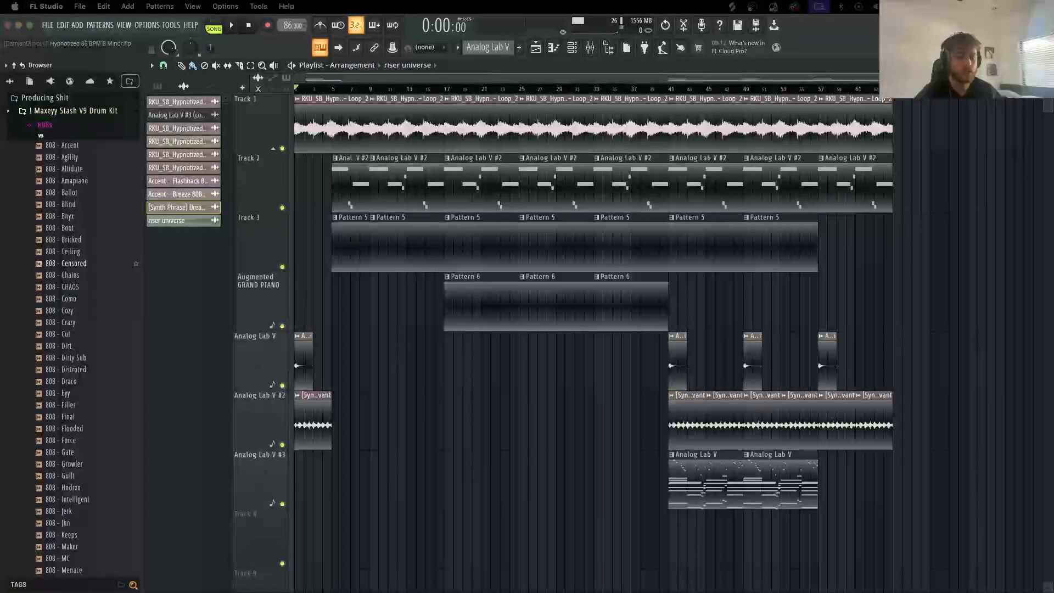
{"action": "scroll", "coordinate": [285, 278], "scroll_direction": "up", "scroll_amount": 4}
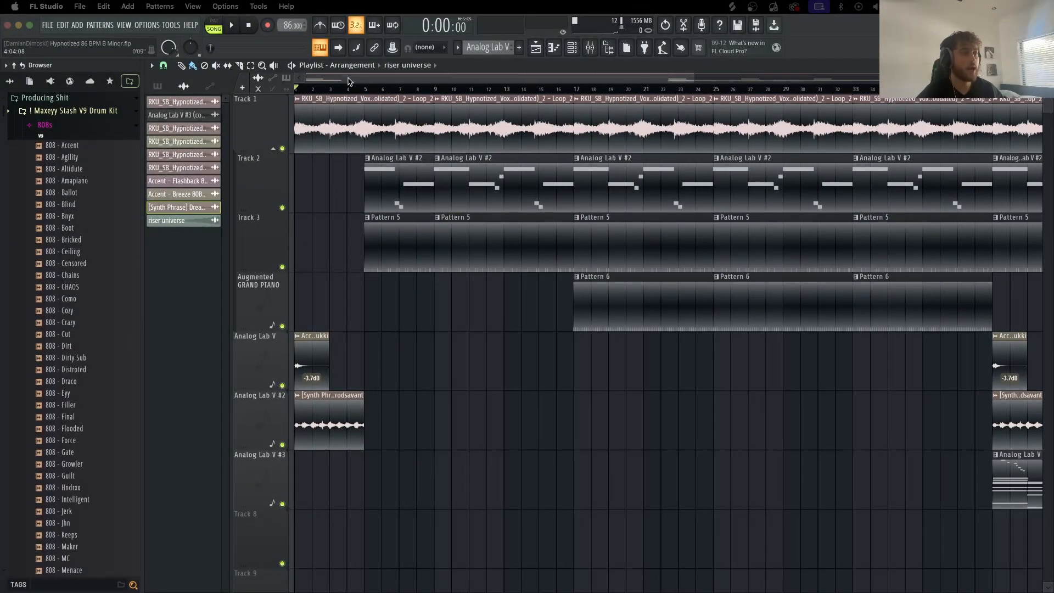
{"action": "left_click", "coordinate": [337, 80]}
{"action": "scroll", "coordinate": [338, 82], "scroll_direction": "down", "scroll_amount": 5}
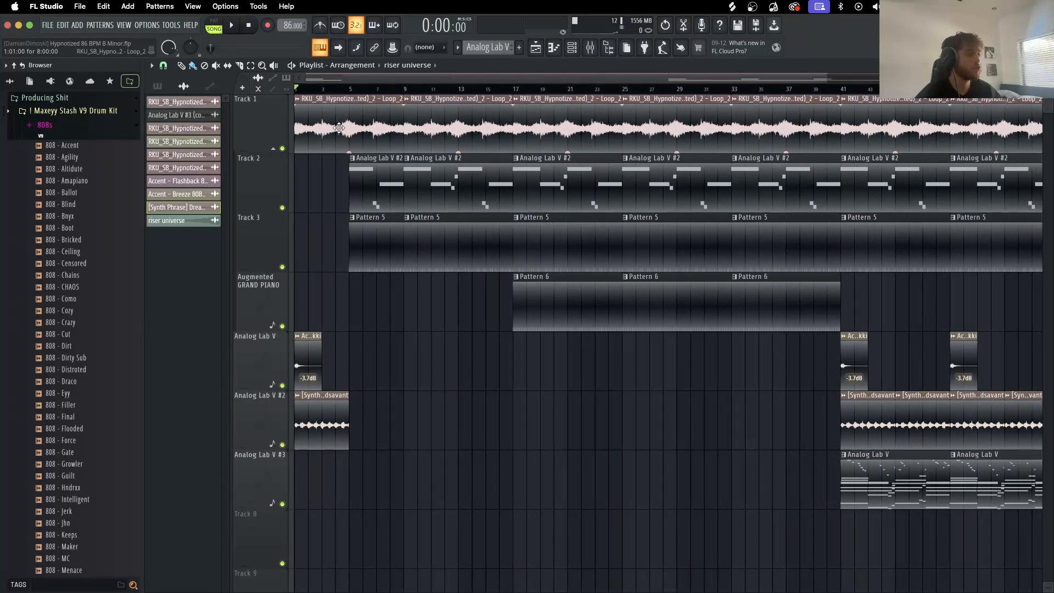
{"action": "scroll", "coordinate": [339, 127], "scroll_direction": "down", "scroll_amount": 3}
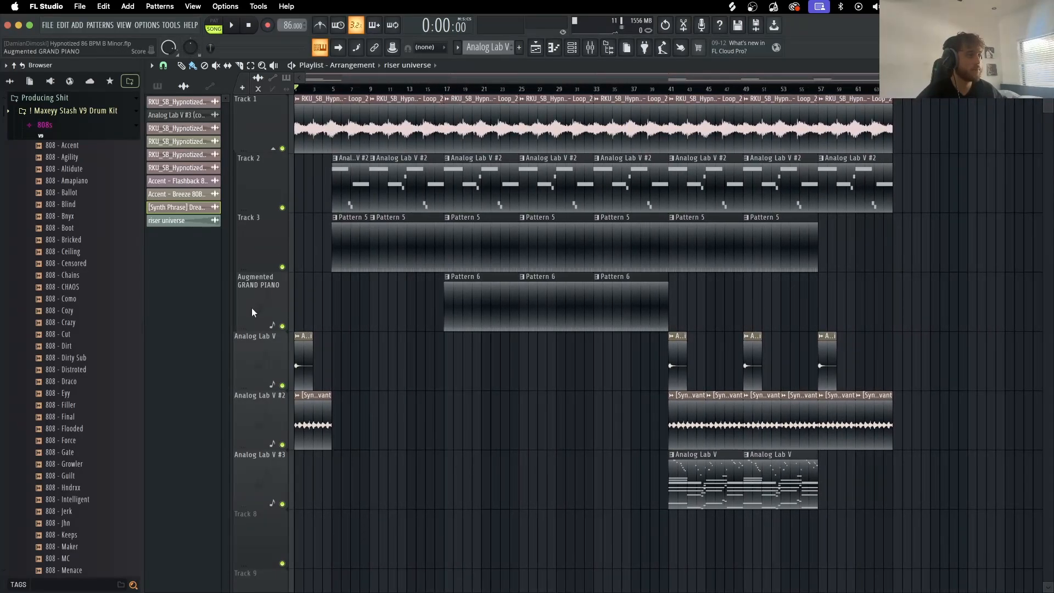
{"action": "left_click_drag", "start_coordinate": [346, 91], "coordinate": [334, 92]}
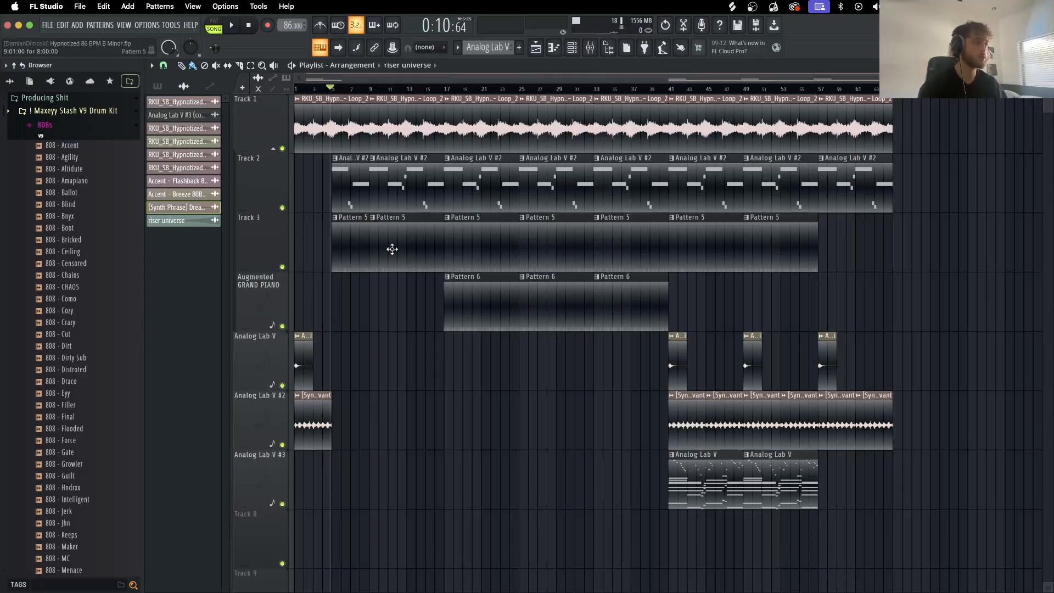
Step: Select Pattern 5, check its drum channels in the channel rack, and close the rack
{"action": "left_click", "coordinate": [392, 250]}
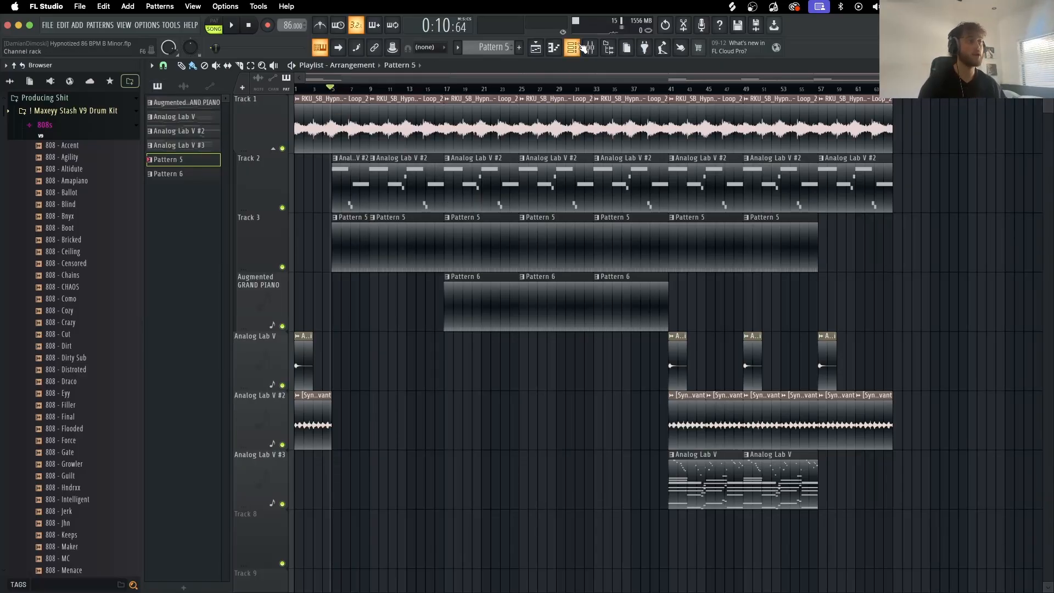
{"action": "left_click", "coordinate": [582, 48]}
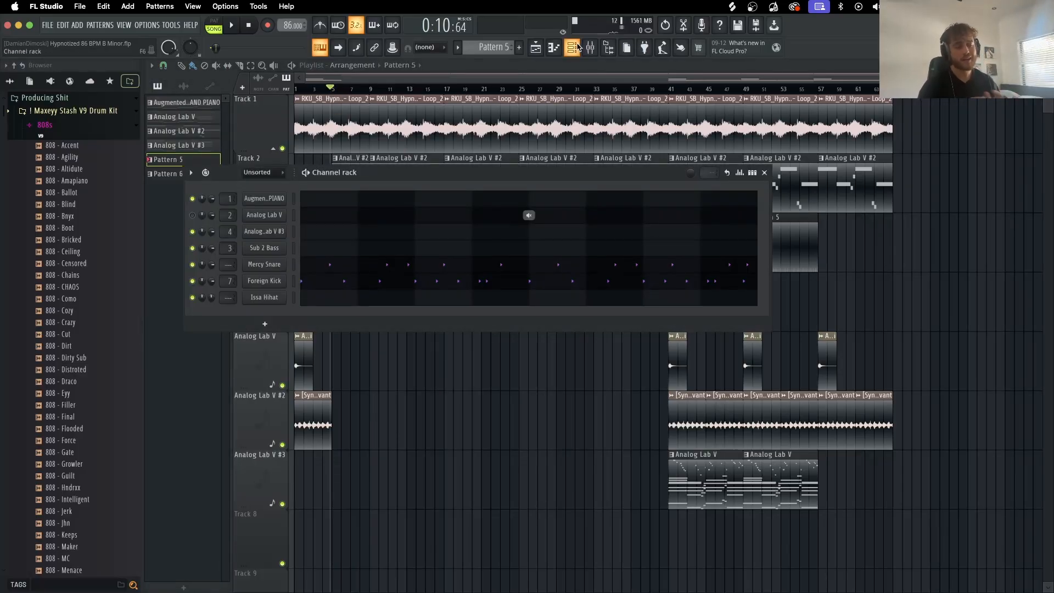
{"action": "left_click", "coordinate": [764, 173]}
Step: Delete the two Analog Lab V clips from the Analog Lab V #3 track
{"action": "right_click", "coordinate": [754, 506]}
{"action": "right_click", "coordinate": [698, 505]}
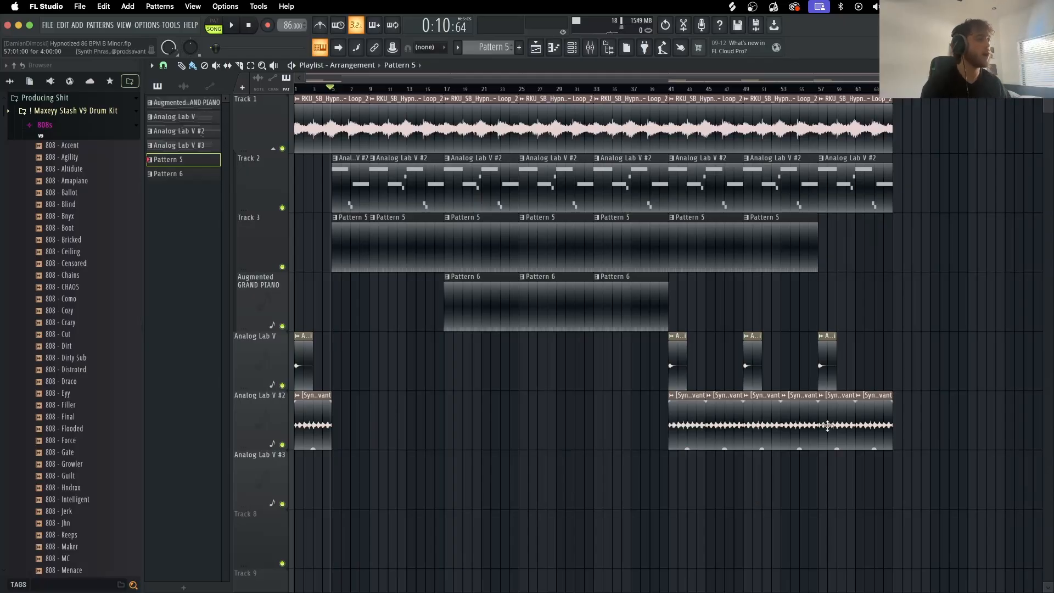
Step: Open Pattern 5's Mercy Snare notes from the channel rack in the piano roll
{"action": "scroll", "coordinate": [305, 150], "scroll_direction": "up", "scroll_amount": 2, "text": "ctrl"}
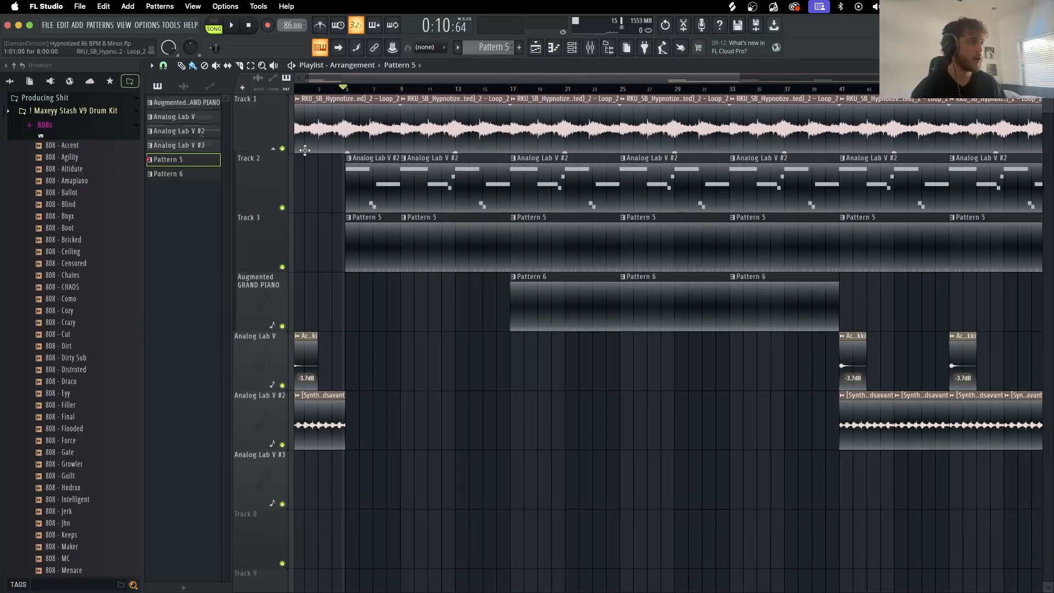
{"action": "scroll", "coordinate": [305, 150], "scroll_direction": "up", "scroll_amount": 1, "text": "ctrl"}
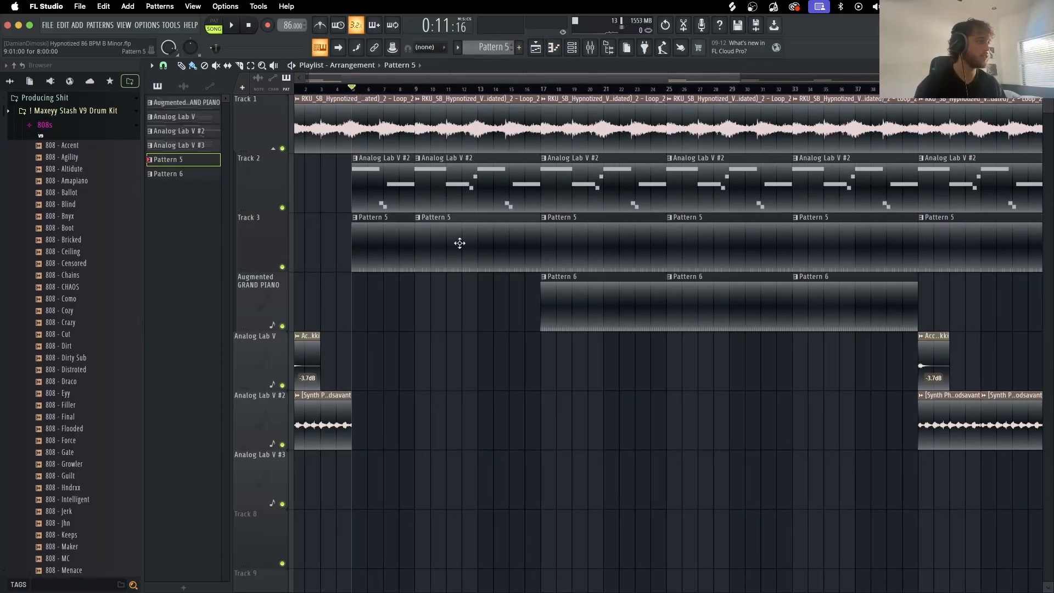
{"action": "left_click", "coordinate": [574, 48]}
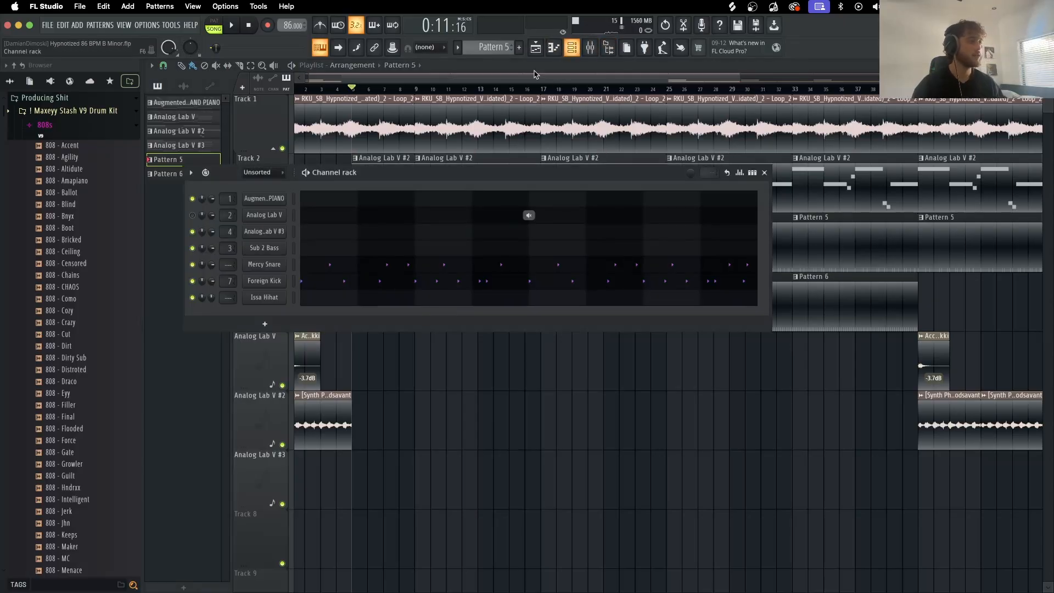
{"action": "right_click", "coordinate": [278, 271]}
{"action": "left_click", "coordinate": [330, 264]}
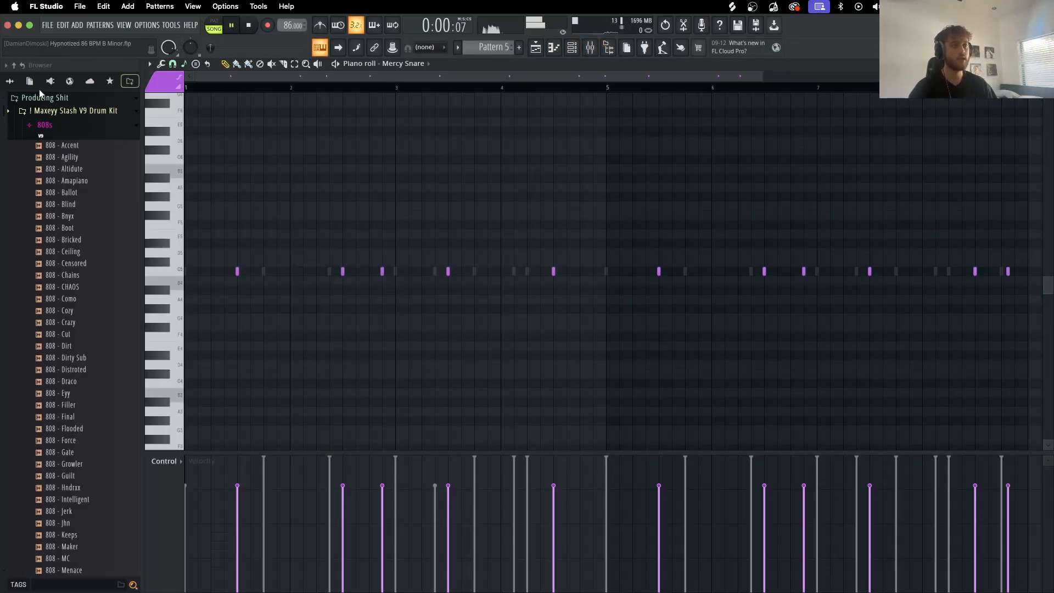
Step: Switch playback from song to pattern mode and play Pattern 5 with the Mercy Snare notes in view
{"action": "key", "text": "space"}
{"action": "left_click", "coordinate": [220, 31]}
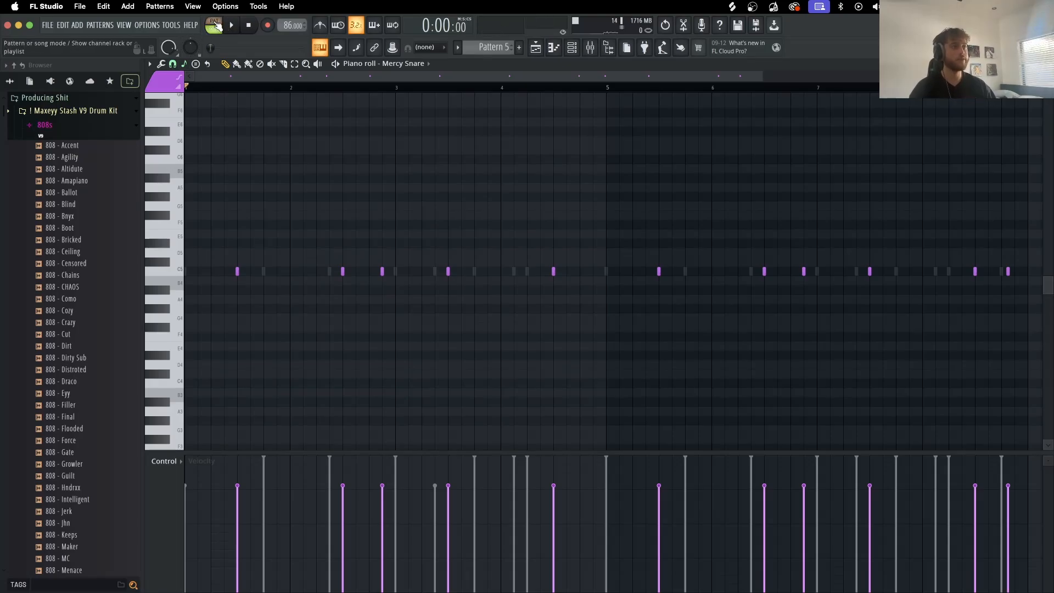
{"action": "key", "text": "space"}
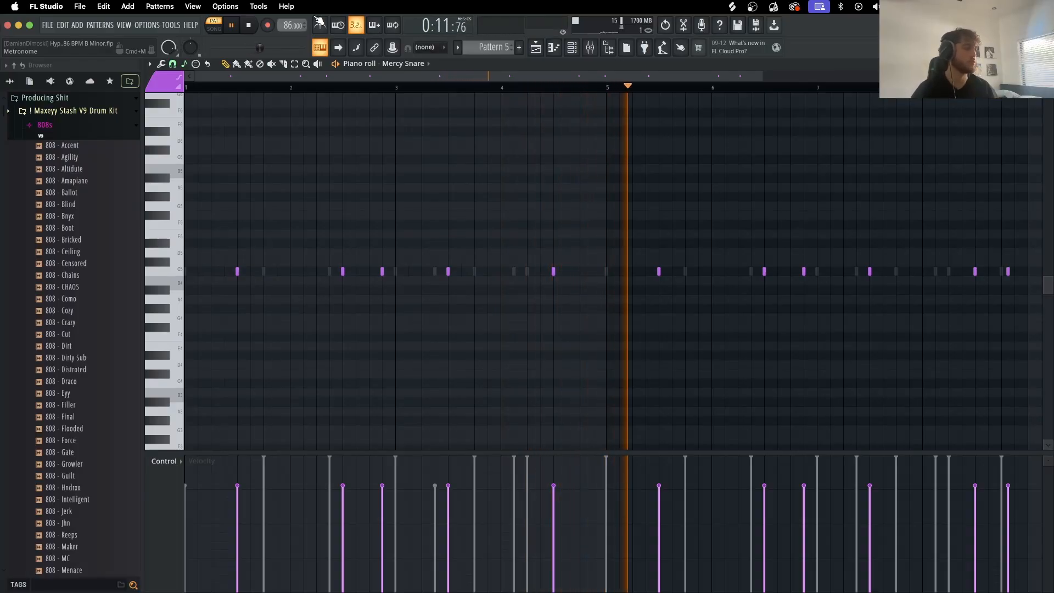
{"action": "key", "text": "space"}
Step: Switch the piano roll to Foreign Kick, examine its note placement across the pattern, and close the piano roll
{"action": "left_click", "coordinate": [391, 65]}
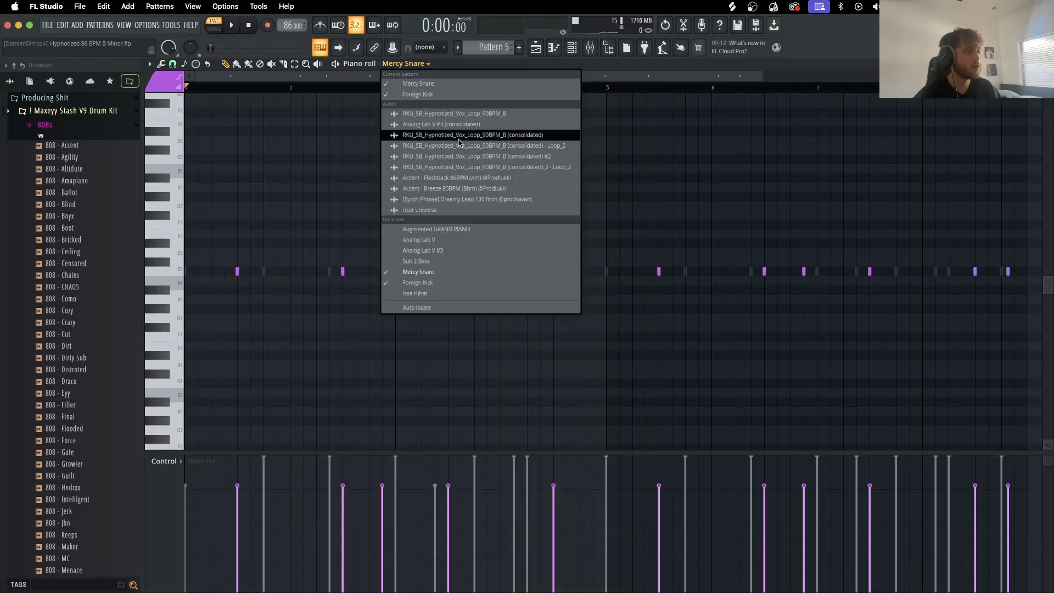
{"action": "left_click", "coordinate": [442, 281]}
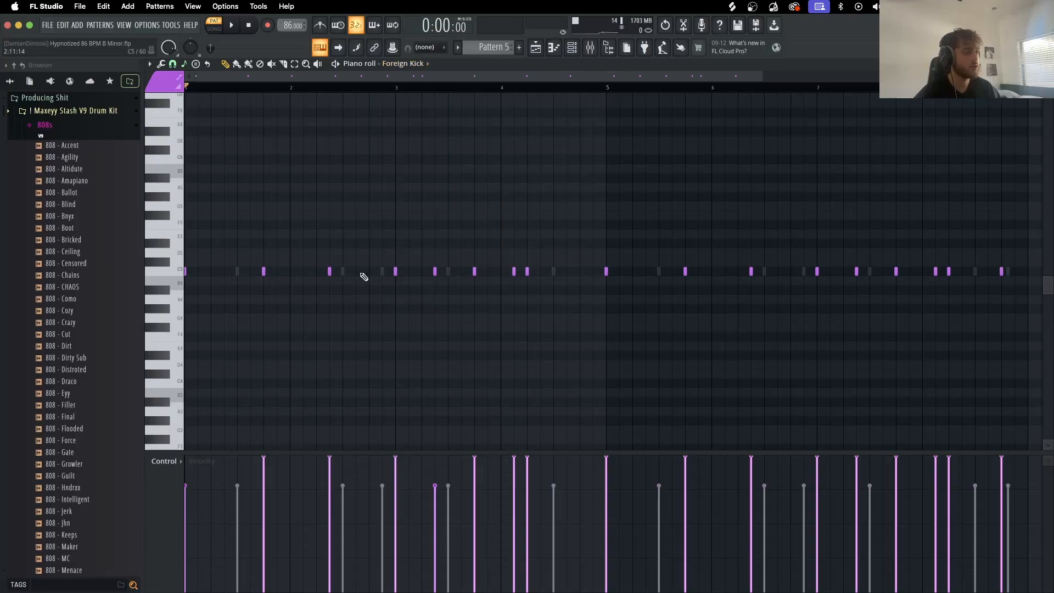
{"action": "scroll", "coordinate": [355, 285], "scroll_direction": "down", "scroll_amount": 4}
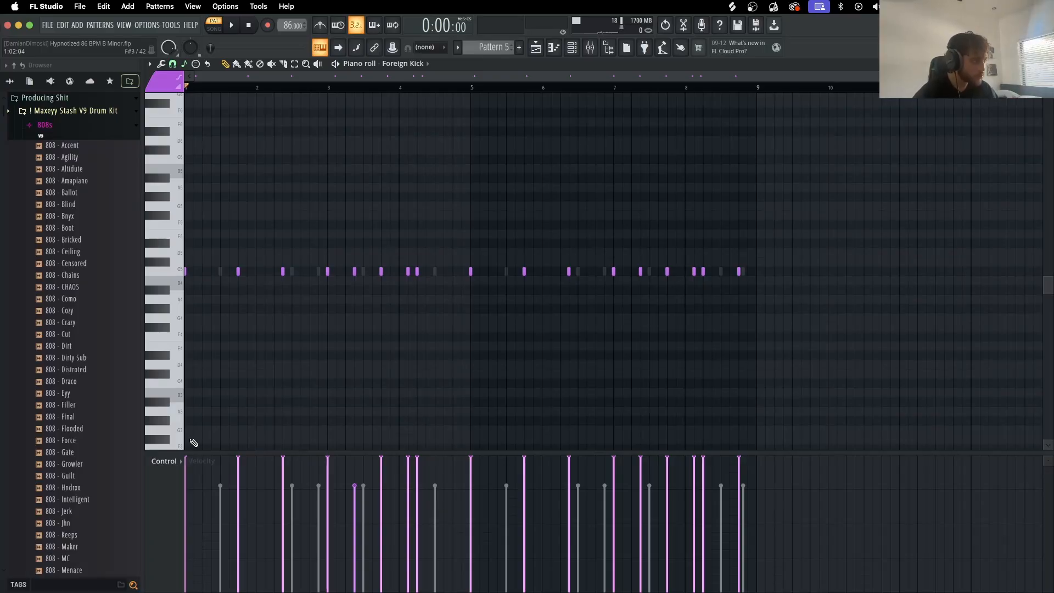
{"action": "scroll", "coordinate": [194, 443], "scroll_direction": "up", "scroll_amount": 4}
{"action": "scroll", "coordinate": [473, 243], "scroll_direction": "down", "scroll_amount": 4}
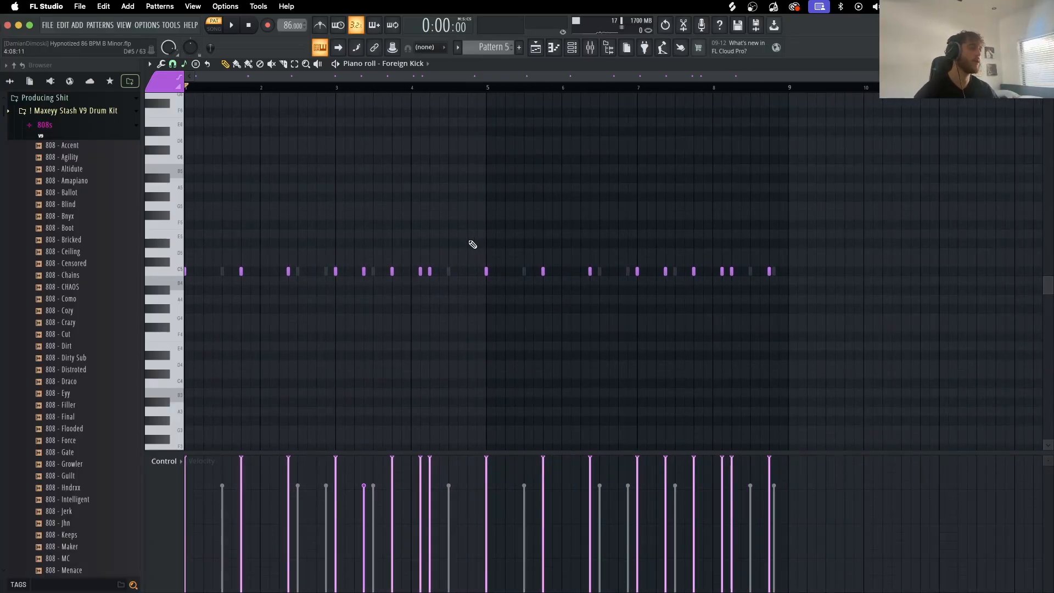
{"action": "left_click", "coordinate": [1046, 64]}
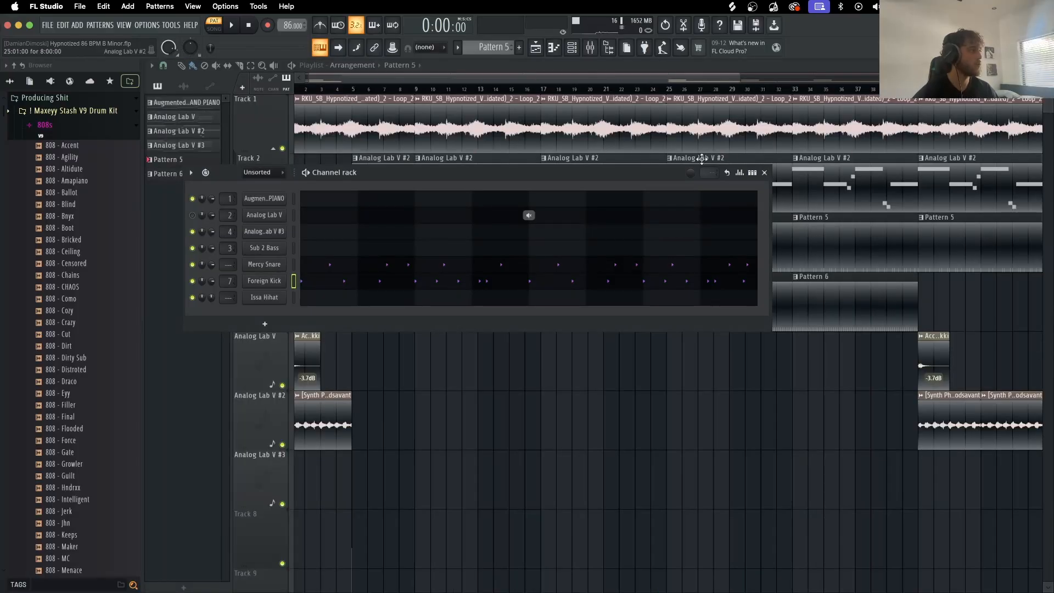
Step: Close the channel rack, select Pattern 6, and examine where its clips sit in the arrangement from bar 17
{"action": "left_click", "coordinate": [764, 174]}
{"action": "scroll", "coordinate": [680, 250], "scroll_direction": "down", "scroll_amount": 3}
{"action": "left_click", "coordinate": [578, 289]}
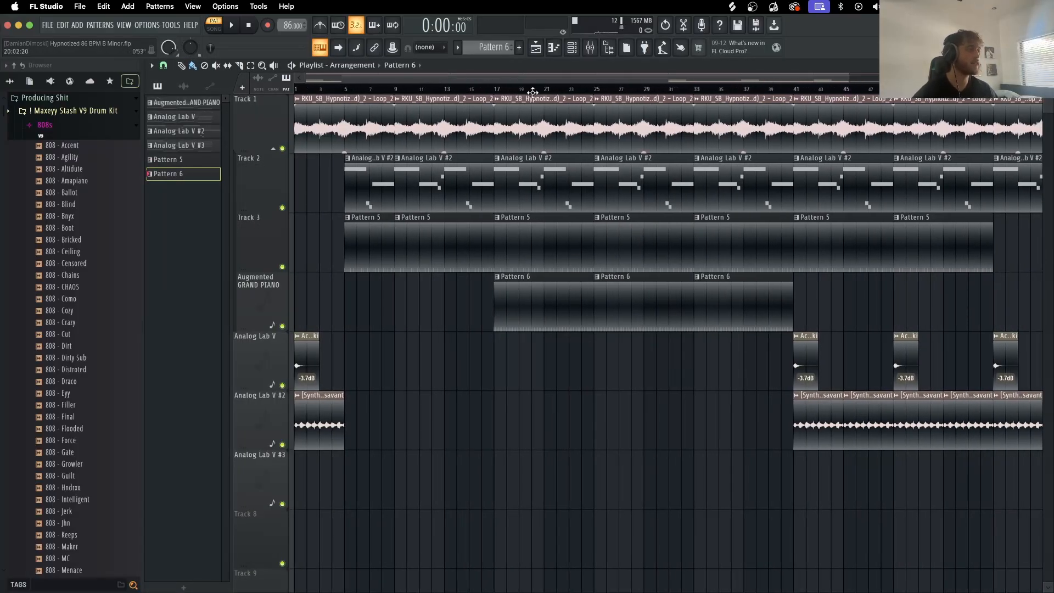
{"action": "scroll", "coordinate": [521, 199], "scroll_direction": "up", "scroll_amount": 5}
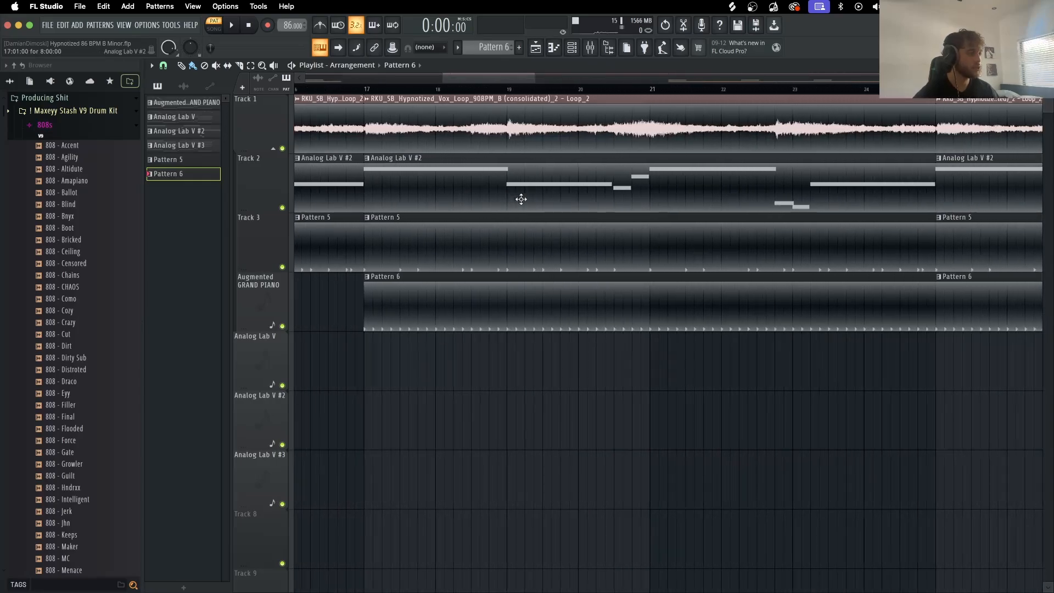
{"action": "scroll", "coordinate": [520, 199], "scroll_direction": "down", "scroll_amount": 5}
{"action": "scroll", "coordinate": [537, 276], "scroll_direction": "down", "scroll_amount": 1}
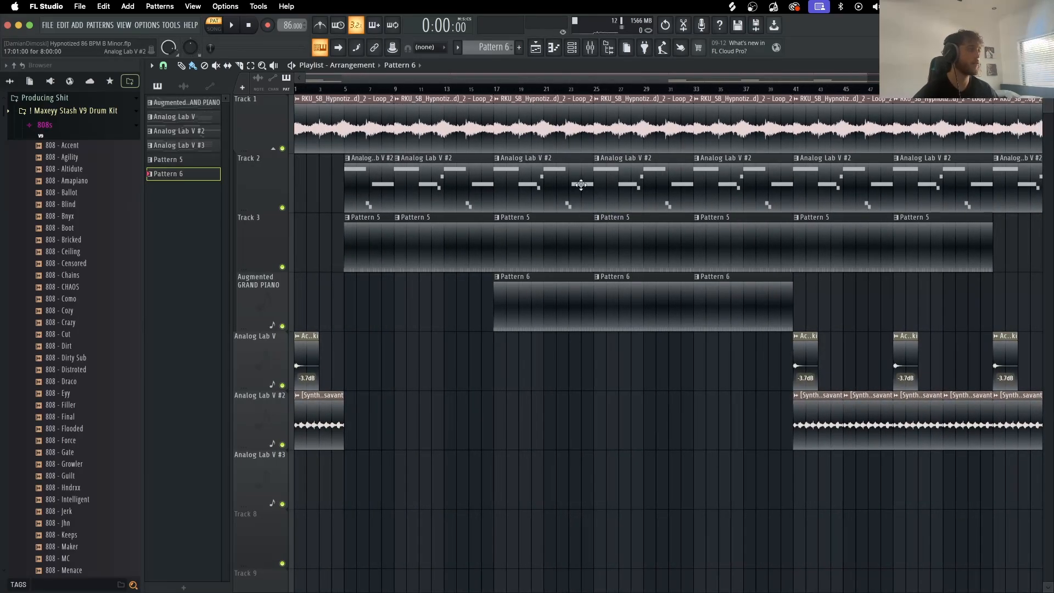
{"action": "scroll", "coordinate": [580, 185], "scroll_direction": "down", "scroll_amount": 1}
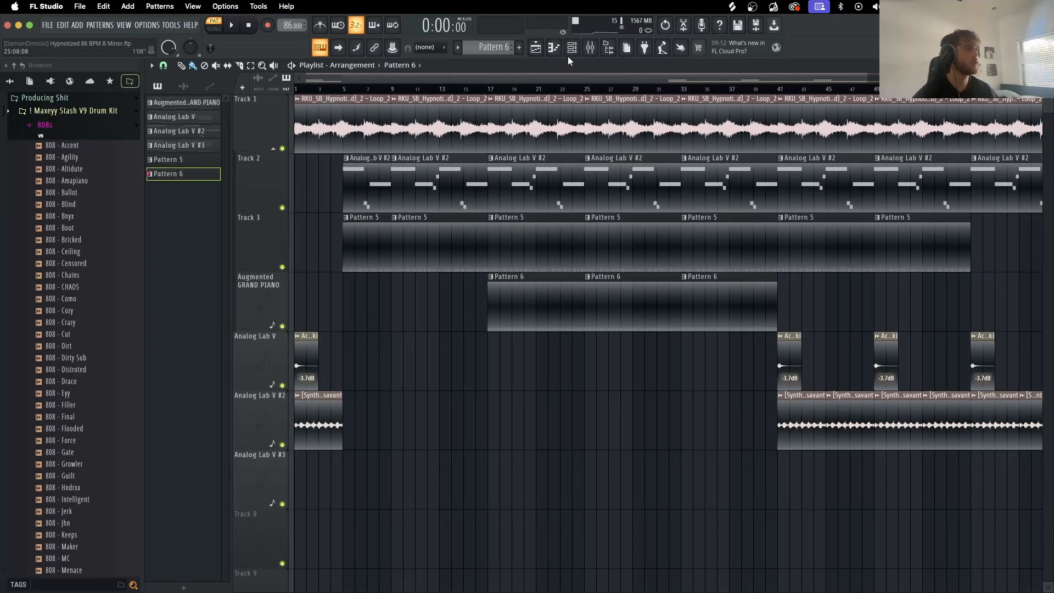
Step: Open Pattern 6's Issa Hihat notes from the channel rack in the piano roll
{"action": "left_click", "coordinate": [570, 50]}
{"action": "right_click", "coordinate": [284, 300]}
{"action": "left_click", "coordinate": [292, 299]}
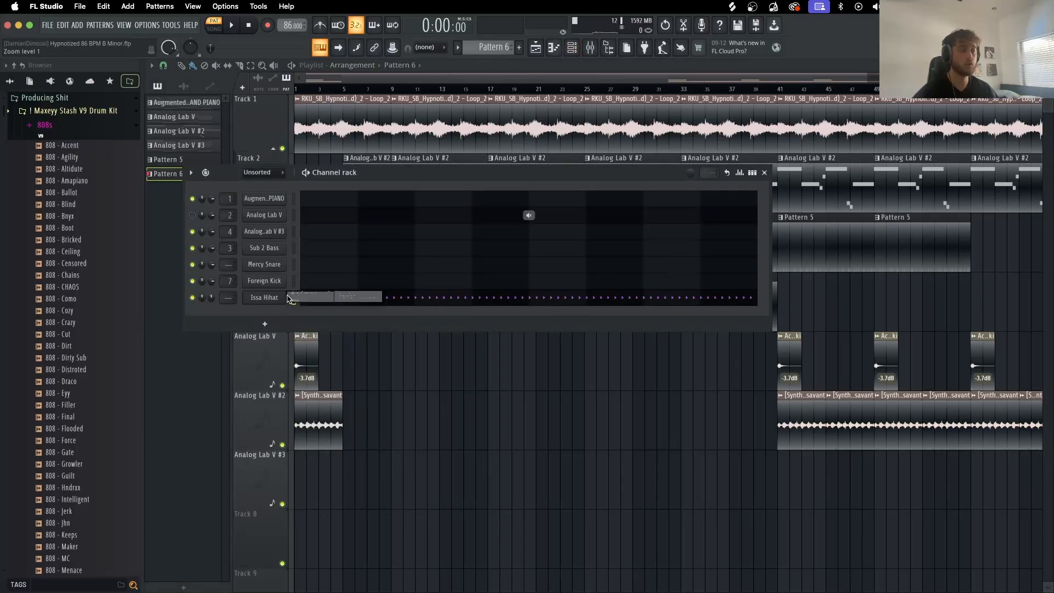
Step: Play Pattern 6 with the Issa Hihat notes and their velocities in view, and stop playback
{"action": "left_click", "coordinate": [196, 95]}
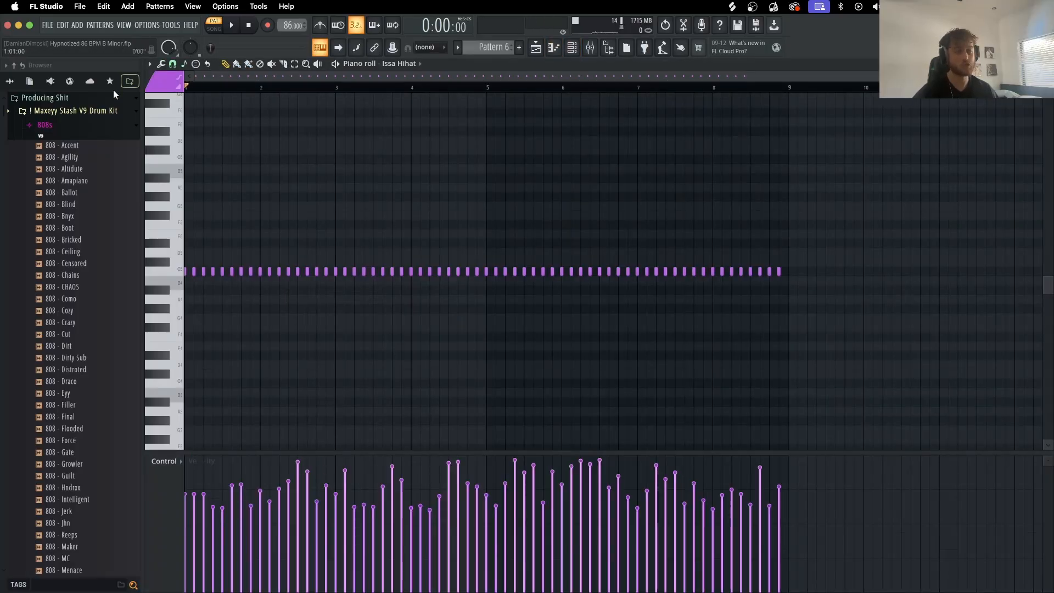
{"action": "key", "text": "space"}
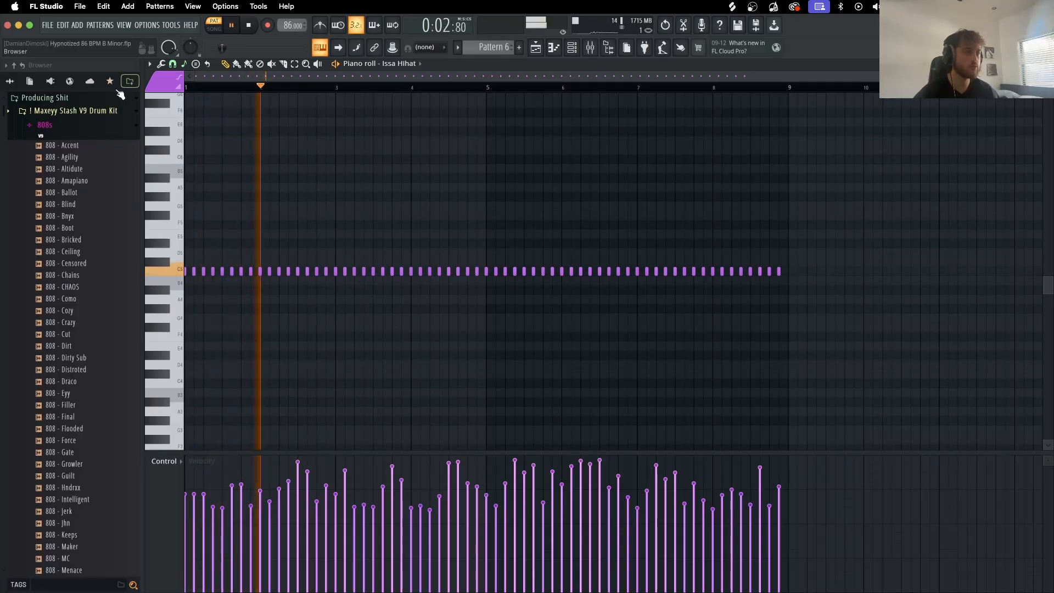
{"action": "key", "text": "space"}
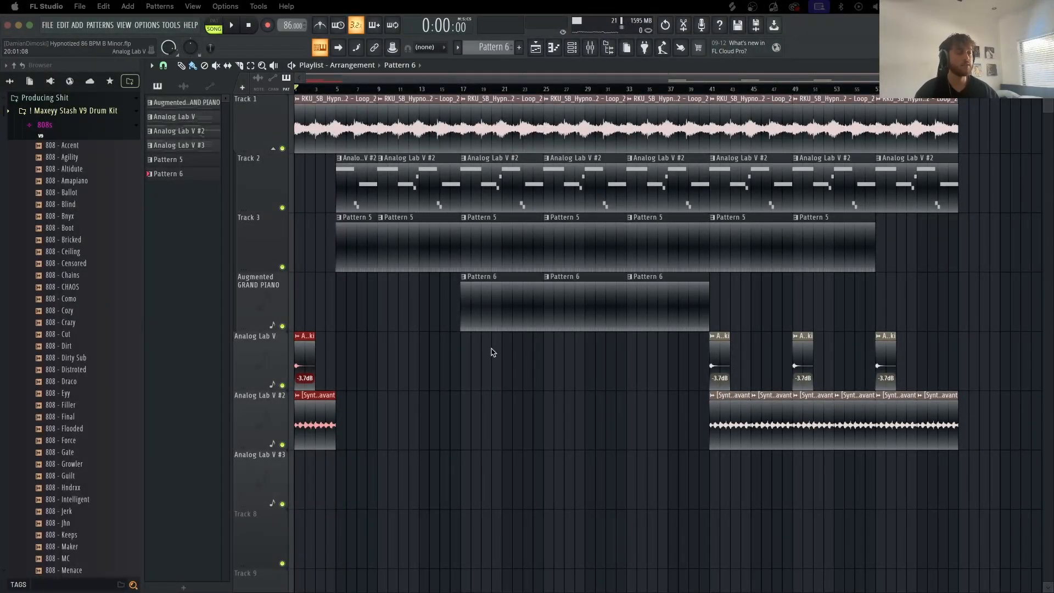
Step: Clear the clip selection, move the song position to about bar 52, and duplicate the last Synth savant clip to bar 65
{"action": "left_click", "coordinate": [492, 404]}
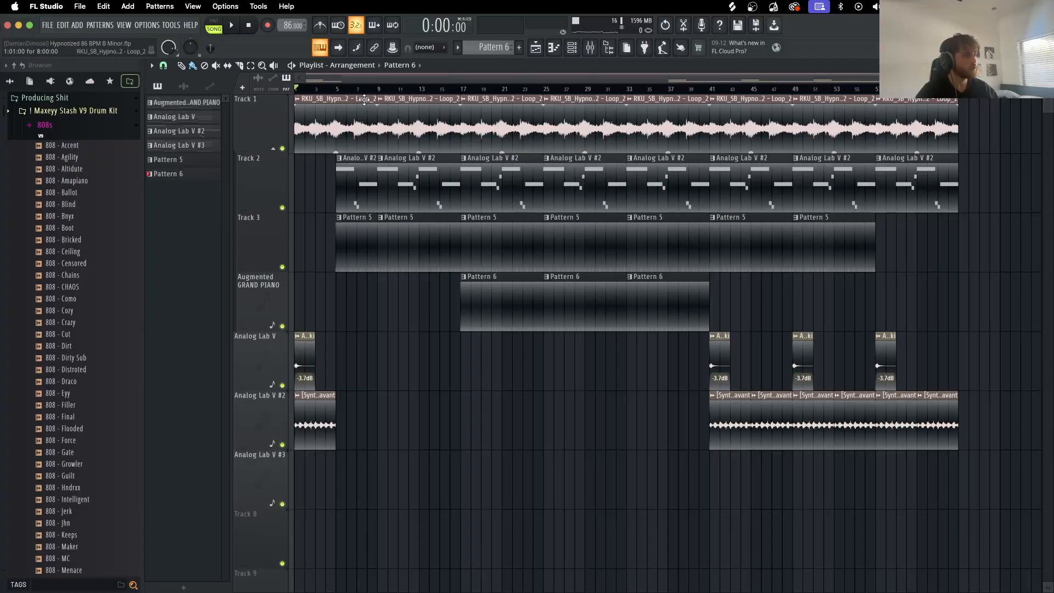
{"action": "left_click_drag", "start_coordinate": [358, 93], "coordinate": [446, 104]}
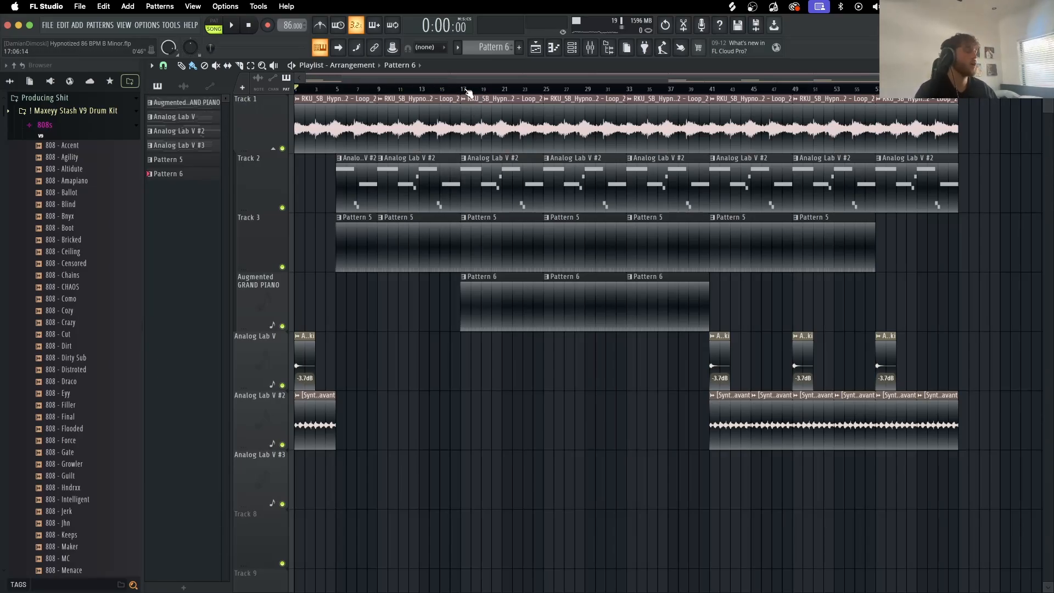
{"action": "mouse_move", "coordinate": [465, 90]}
{"action": "left_mouse_down"}
{"action": "mouse_move", "coordinate": [640, 99]}
{"action": "mouse_move", "coordinate": [530, 101]}
{"action": "mouse_move", "coordinate": [458, 97]}
{"action": "mouse_move", "coordinate": [825, 92]}
{"action": "left_mouse_up"}
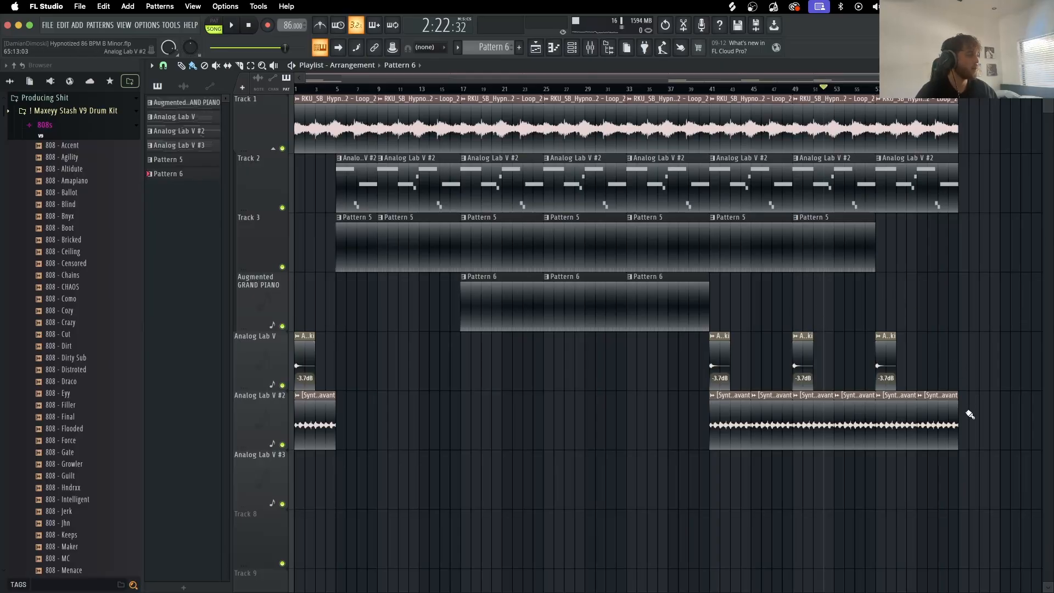
{"action": "left_click", "coordinate": [944, 417], "text": "super"}
{"action": "key", "text": "super+b"}
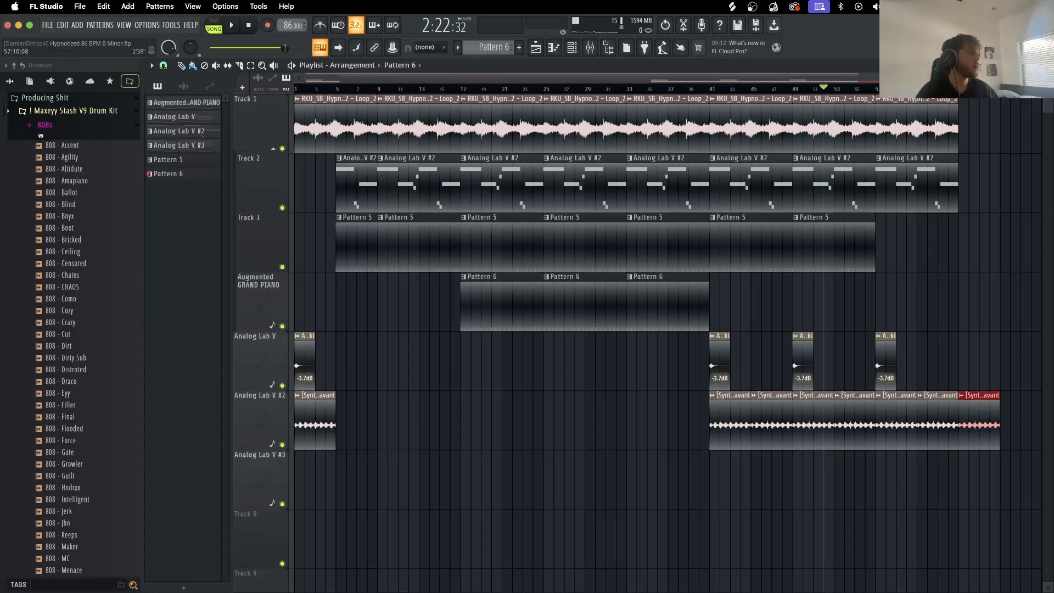
Step: Move the song position back to bar 17 and on to the start of the arrangement, and deselect the duplicated clip
{"action": "left_click_drag", "start_coordinate": [882, 88], "coordinate": [488, 60]}
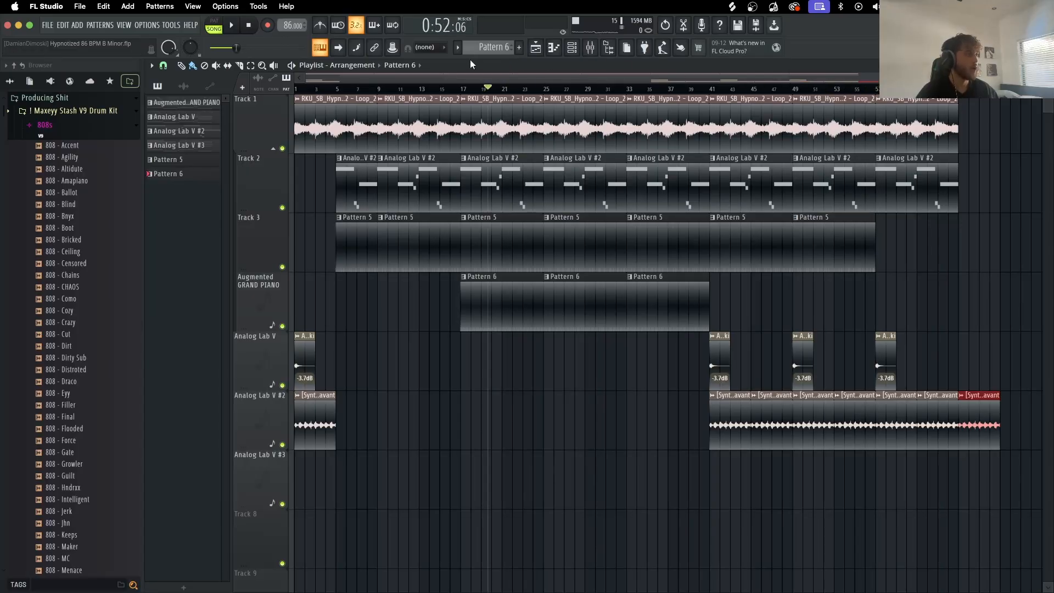
{"action": "left_click", "coordinate": [461, 88]}
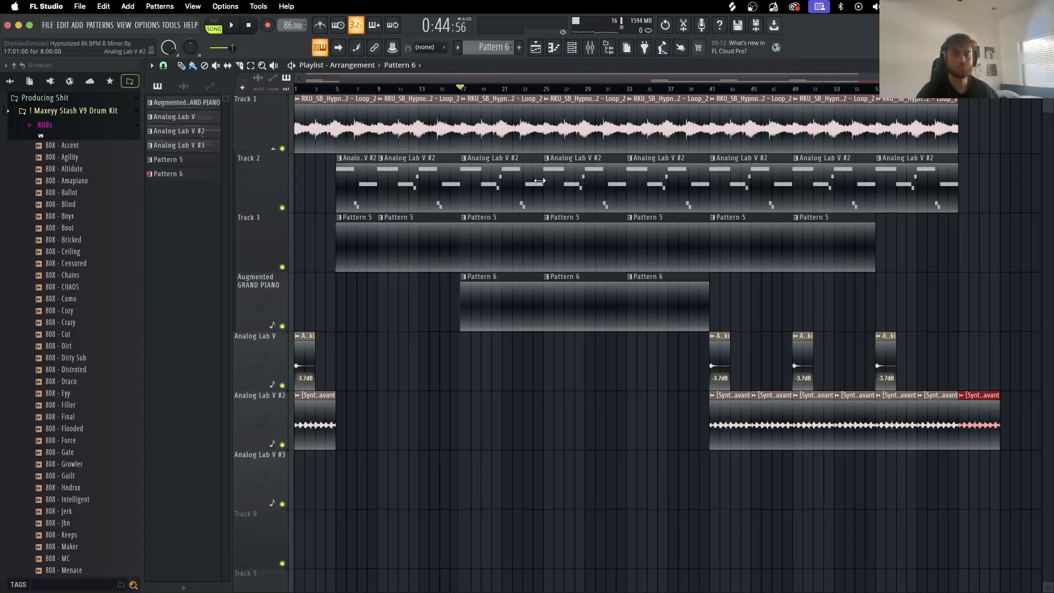
{"action": "left_click_drag", "start_coordinate": [348, 91], "coordinate": [188, 102]}
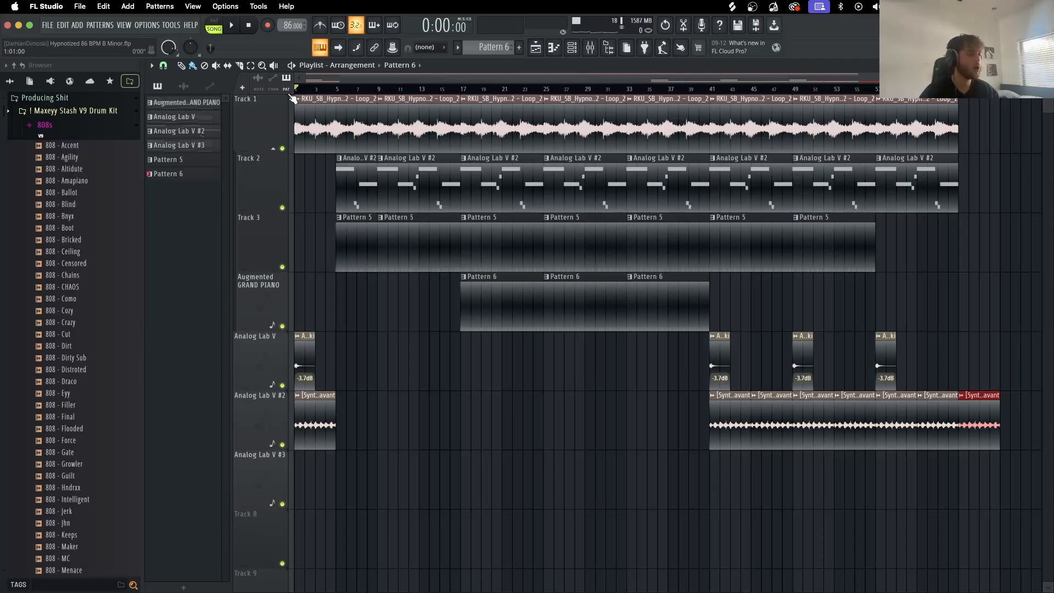
{"action": "left_click", "coordinate": [380, 279], "text": "super"}
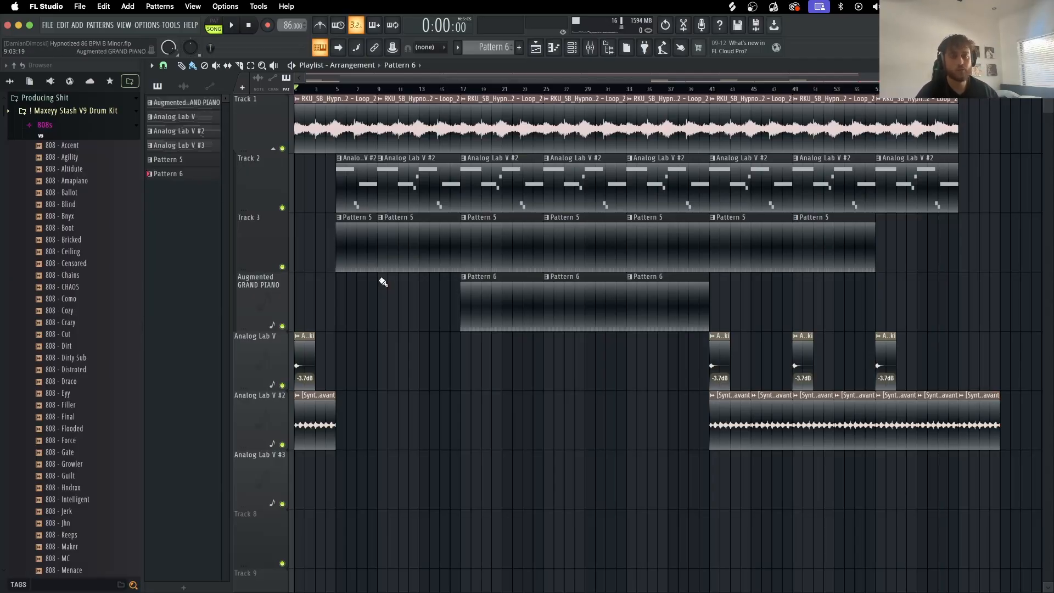